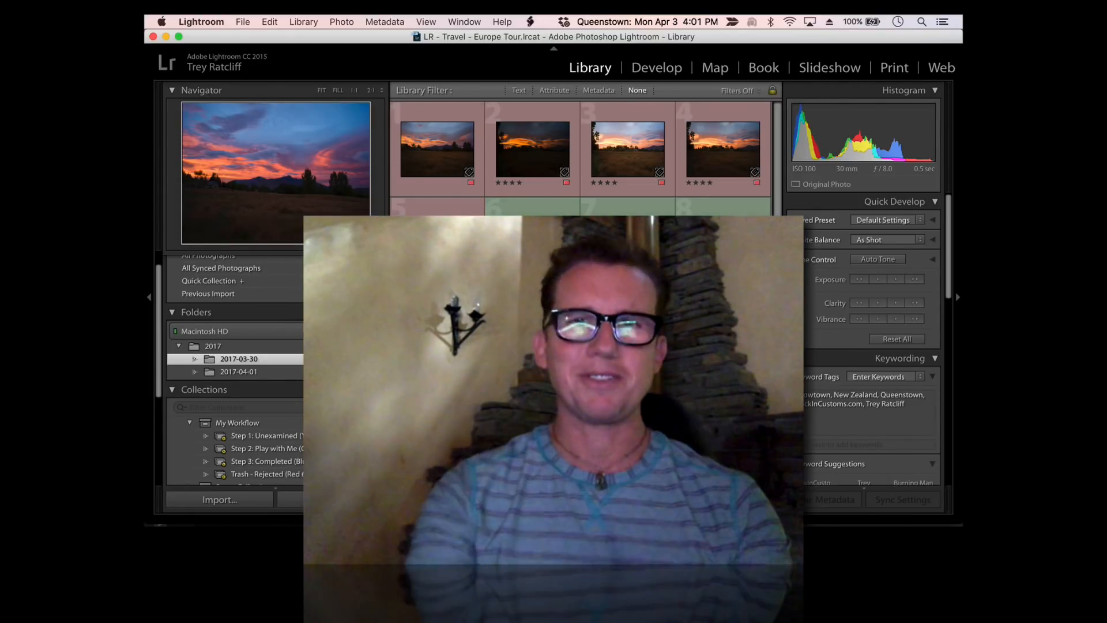
# Scroll through the Queenstown shoot thumbnails and open photo 13 in the large single-image view
pyautogui.scroll(-4, 580, 156)
pyautogui.scroll(4, 580, 155)
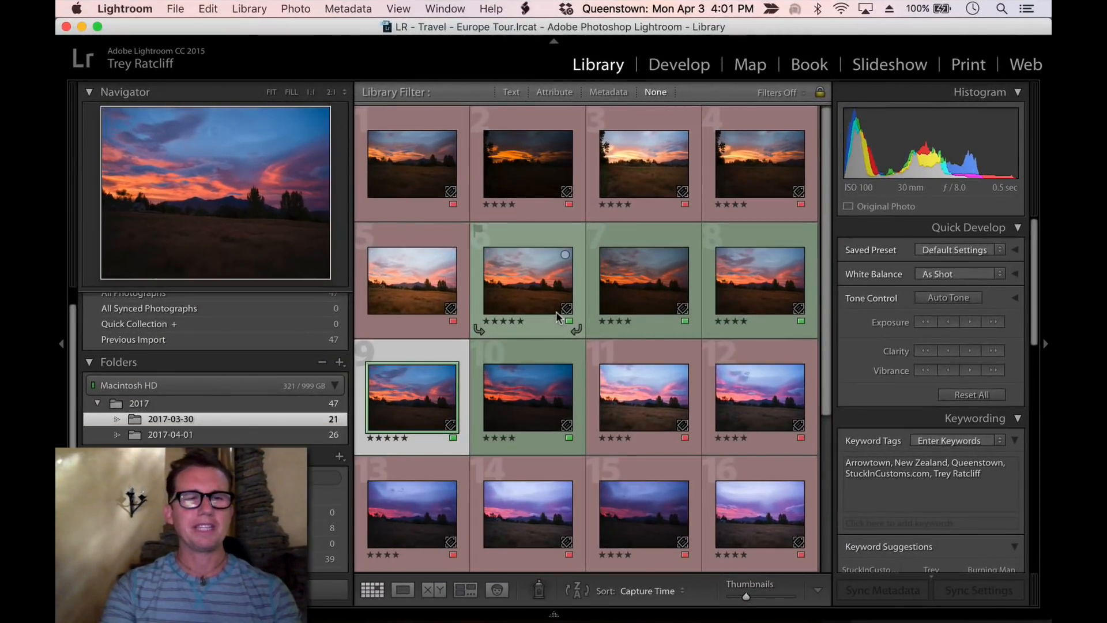
pyautogui.scroll(-1, 557, 316)
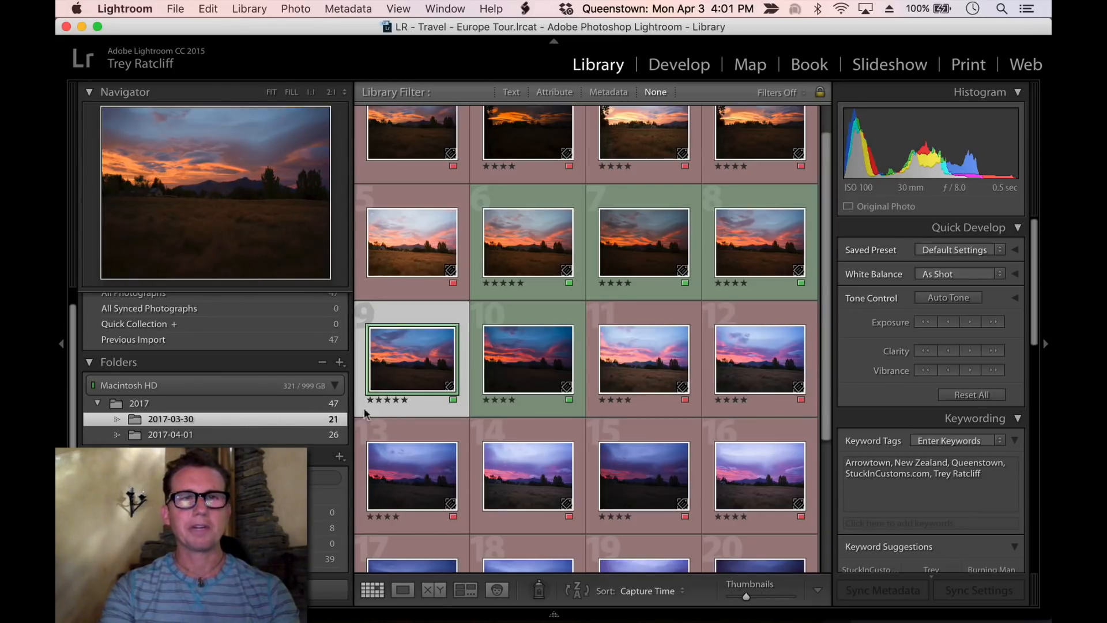
pyautogui.scroll(-5, 457, 383)
pyautogui.doubleClick(403, 502)
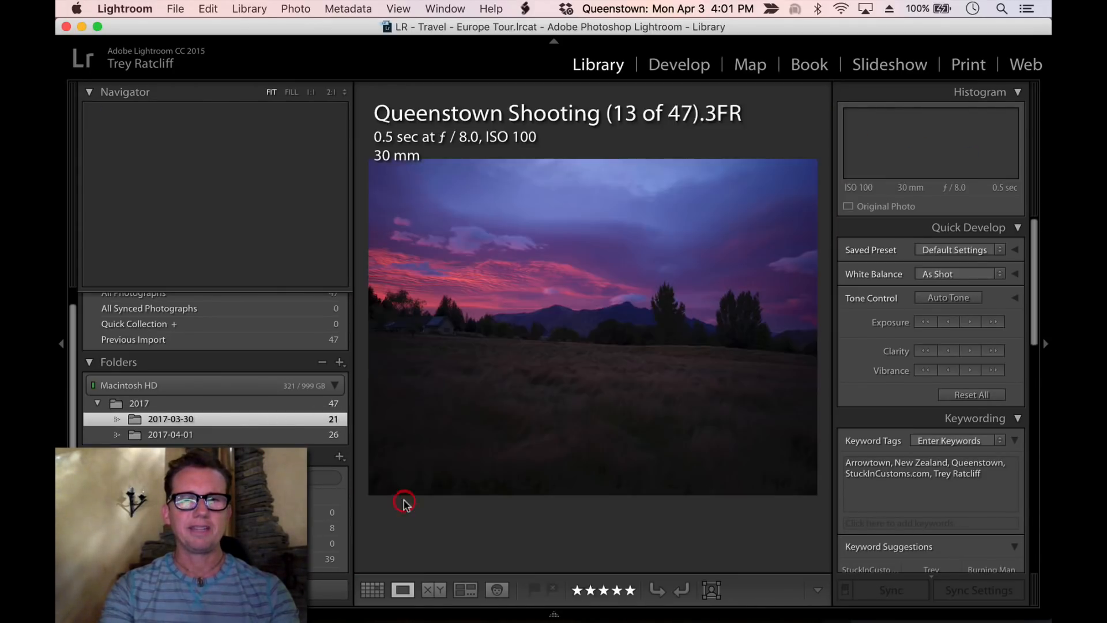
# Hide the side panels and browse back and forth through the shoot's photos one at a time
pyautogui.press('Tab')
pyautogui.press('Left')
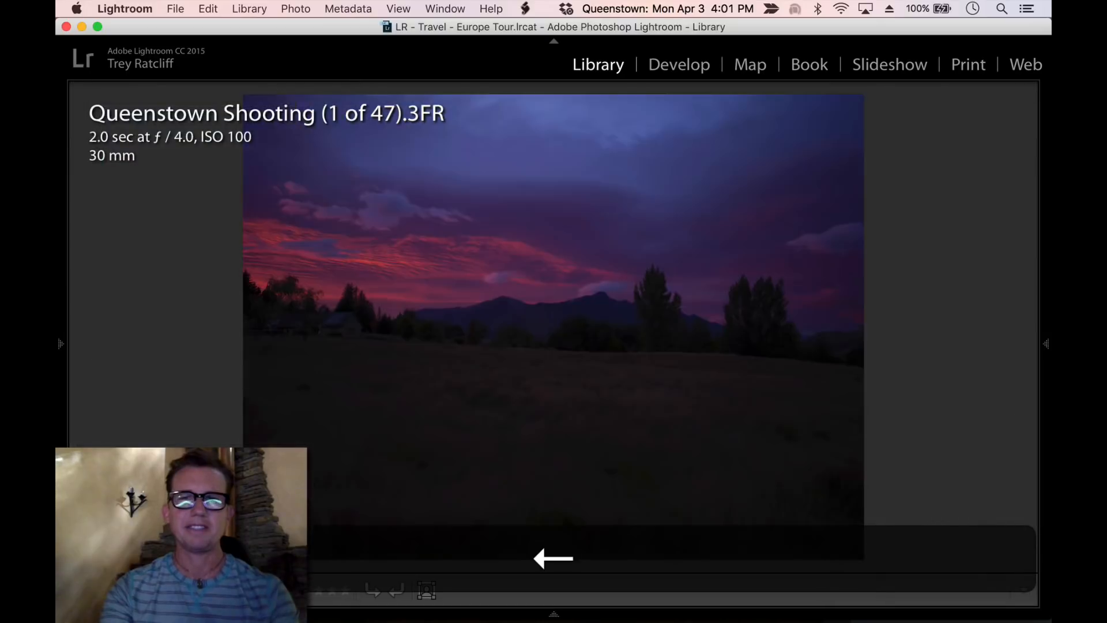
pyautogui.press('Left')
pyautogui.press('Left')
pyautogui.press('Left')
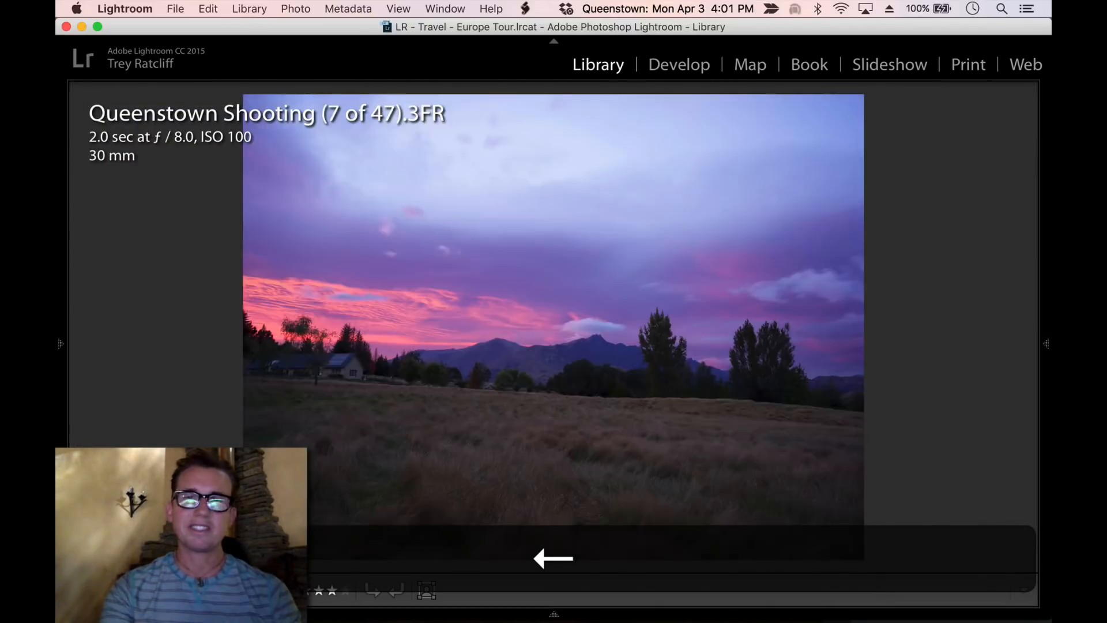
pyautogui.press('Left')
pyautogui.press('Left')
pyautogui.press('Left')
pyautogui.press('Left')
pyautogui.press('Left')
pyautogui.press('Left')
pyautogui.press('Left')
pyautogui.press('Left')
pyautogui.press('Left')
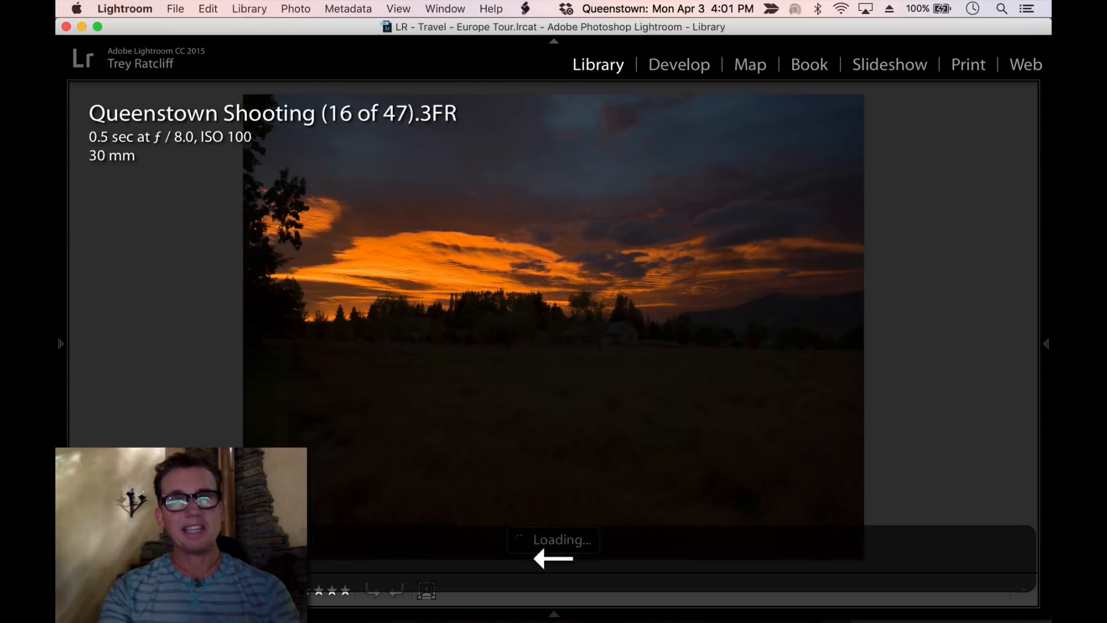
pyautogui.press('Left')
pyautogui.press('Left')
pyautogui.press('Left')
pyautogui.press('Left')
pyautogui.press('Left')
pyautogui.press('Right')
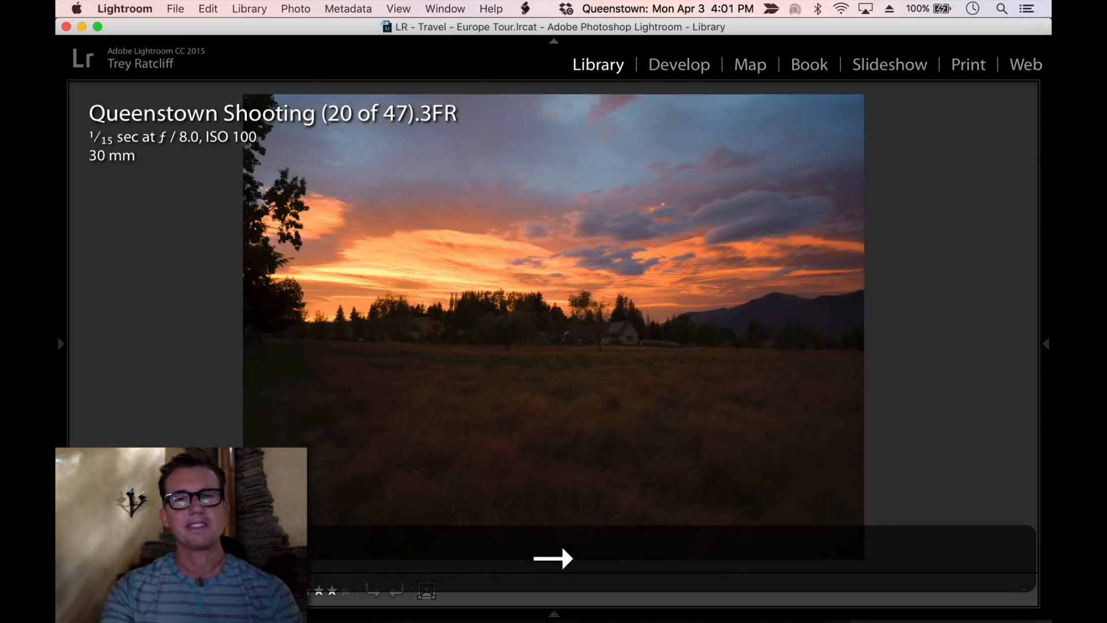
pyautogui.press('Right')
pyautogui.press('Right')
pyautogui.press('Right')
pyautogui.press('Right')
pyautogui.press('Right')
pyautogui.press('Right')
pyautogui.press('Right')
pyautogui.press('Right')
pyautogui.press('Right')
pyautogui.press('Right')
pyautogui.press('Right')
pyautogui.press('Right')
pyautogui.press('Right')
pyautogui.press('Right')
pyautogui.press('Right')
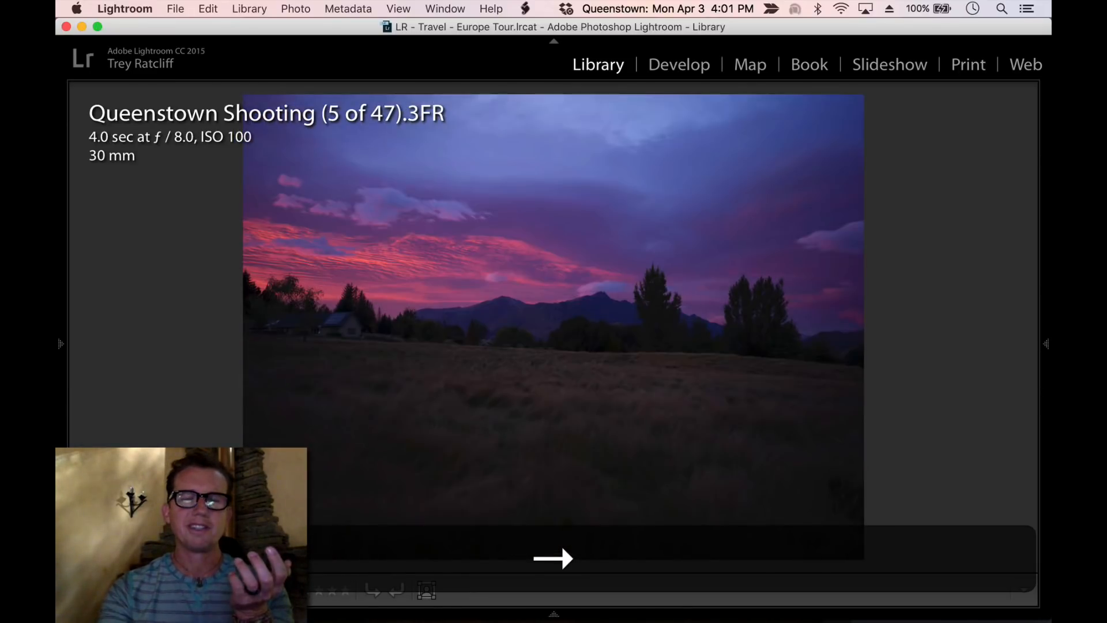
pyautogui.press('Right')
pyautogui.press('Right')
pyautogui.press('Right')
pyautogui.press('Right')
pyautogui.press('Left')
pyautogui.press('Left')
pyautogui.press('Left')
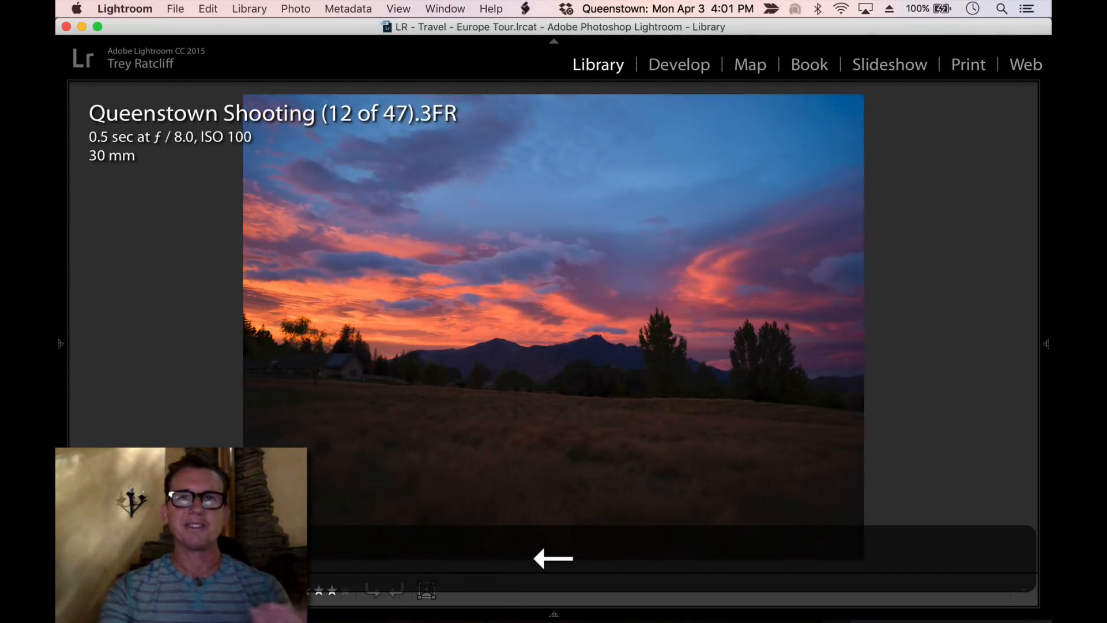
# Return to the grid, restore the side panels and open the Step 2: Play with Me collection
pyautogui.press('g')
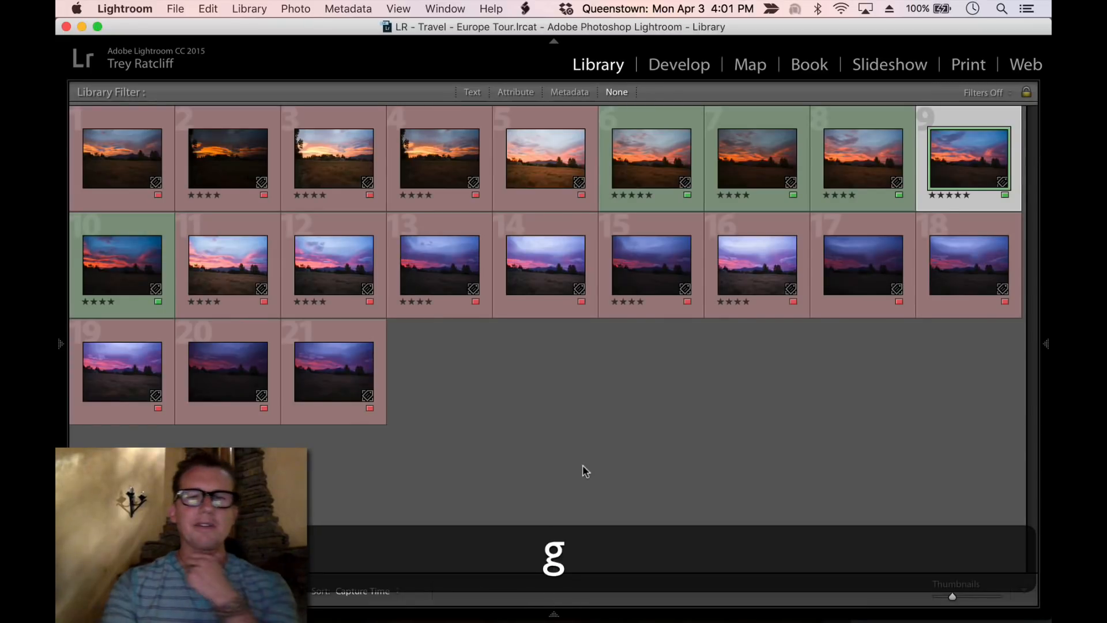
pyautogui.click(665, 170)
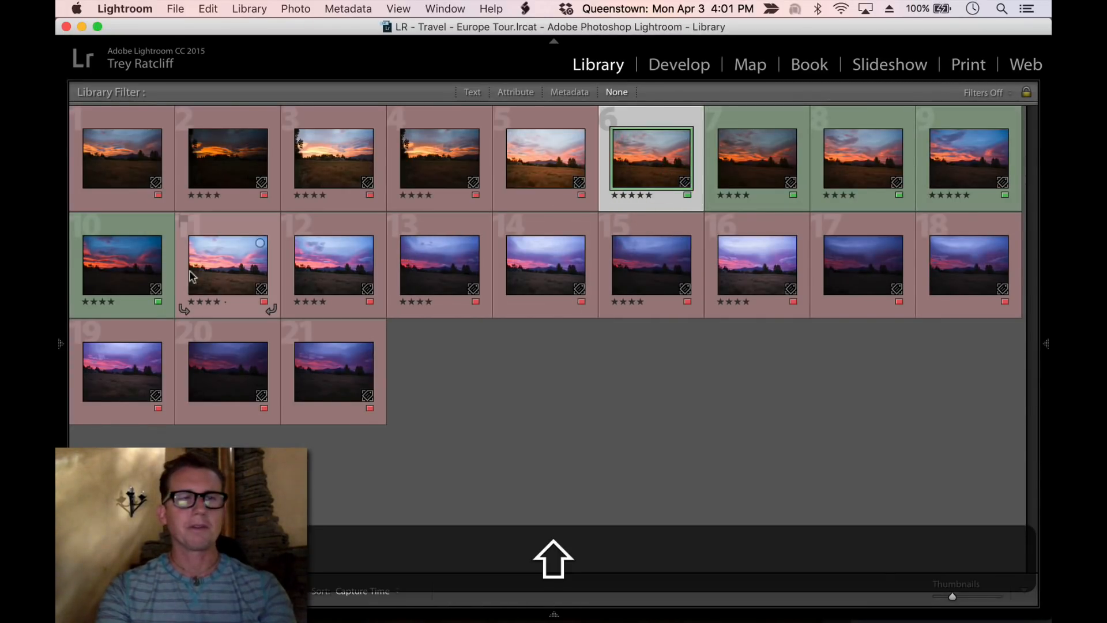
pyautogui.keyDown('shift'); pyautogui.click(124, 260); pyautogui.keyUp('shift')
pyautogui.hotkey('shift', 'Tab')
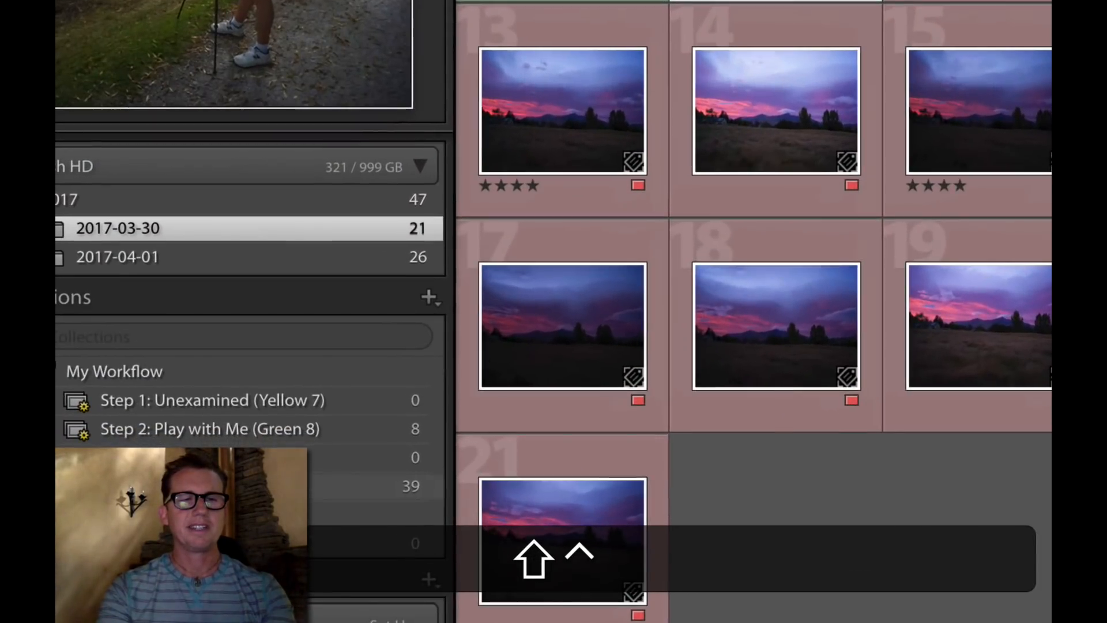
pyautogui.click(345, 432)
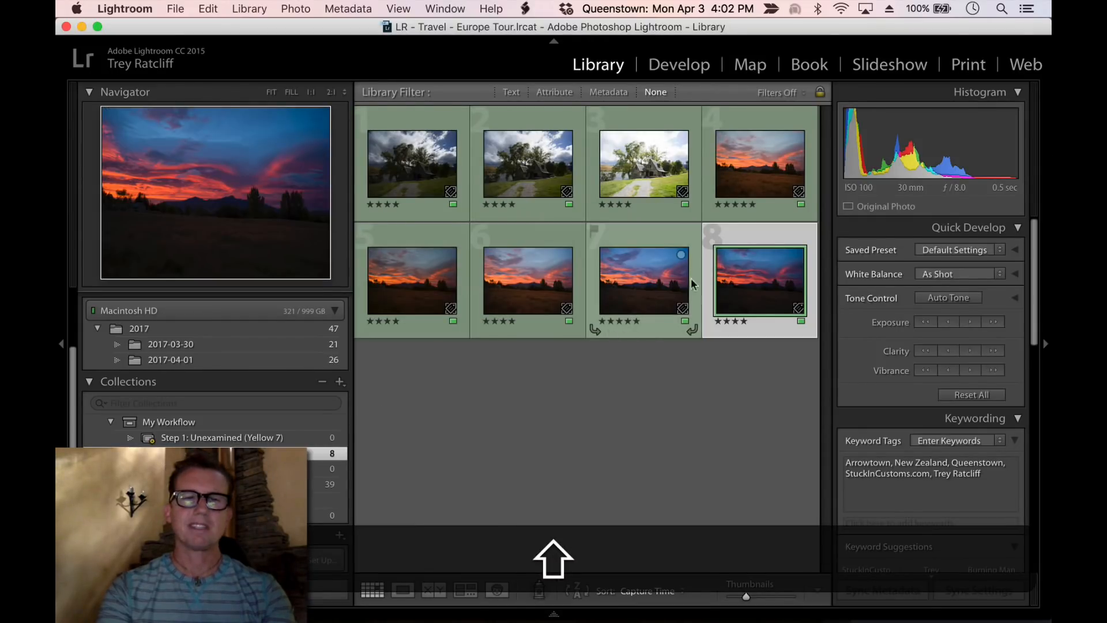
# Open the collection's fourth photo in the large view and compare it with the neighbouring shots
pyautogui.click(750, 179)
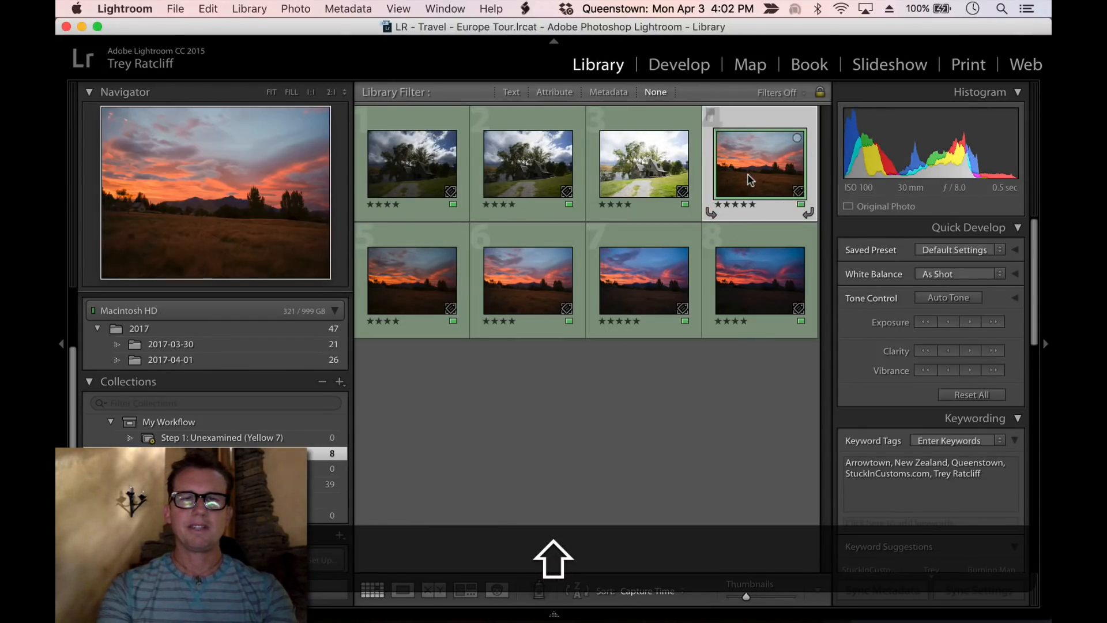
pyautogui.doubleClick(750, 179)
pyautogui.hotkey('shift', 'Left')
pyautogui.hotkey('shift', 'Left')
pyautogui.hotkey('shift', 'Left')
pyautogui.hotkey('shift', 'Left')
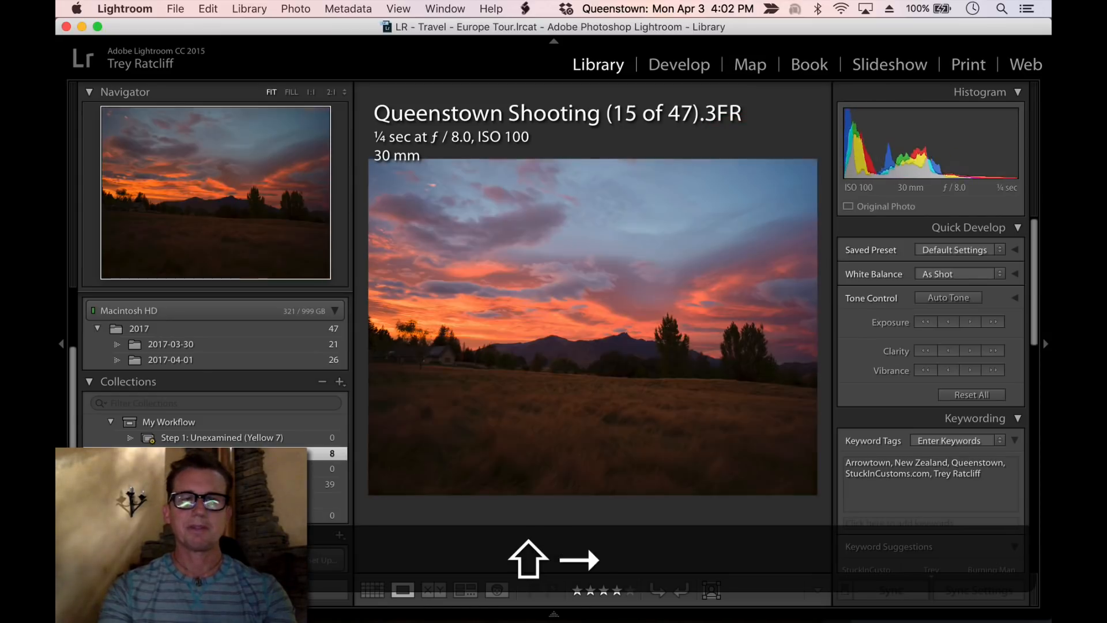
pyautogui.press('Right')
pyautogui.press('Right')
pyautogui.press('Right')
pyautogui.press('Right')
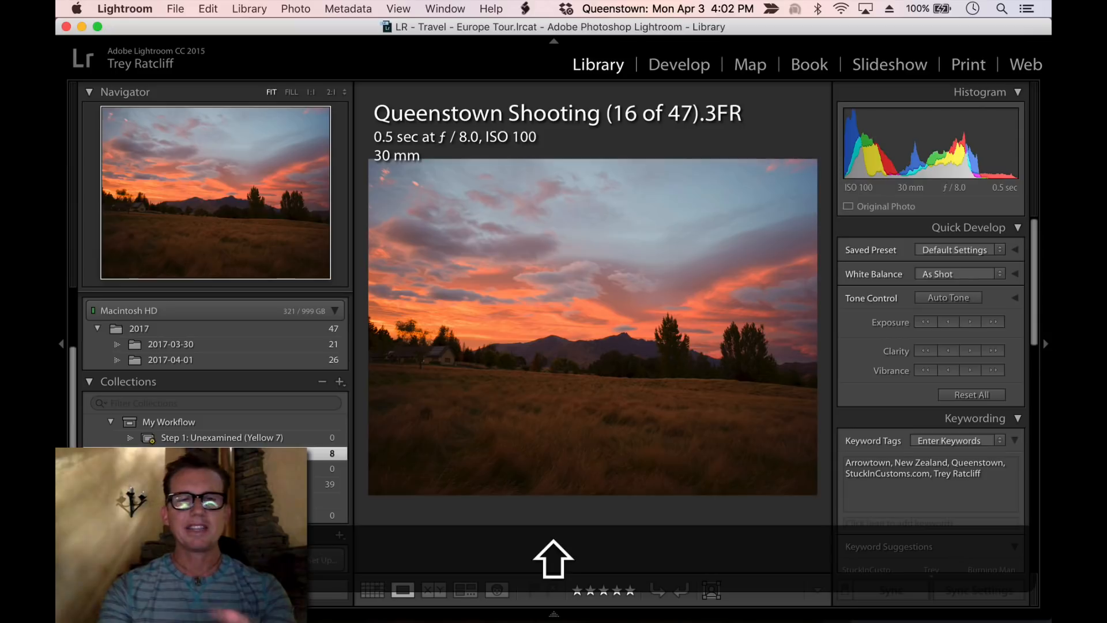
pyautogui.hotkey('shift', 'Left')
pyautogui.hotkey('shift', 'Right')
pyautogui.hotkey('shift', 'Left')
pyautogui.hotkey('shift', 'Right')
pyautogui.hotkey('shift', 'Left')
pyautogui.hotkey('shift', 'Right')
pyautogui.hotkey('shift', 'Left')
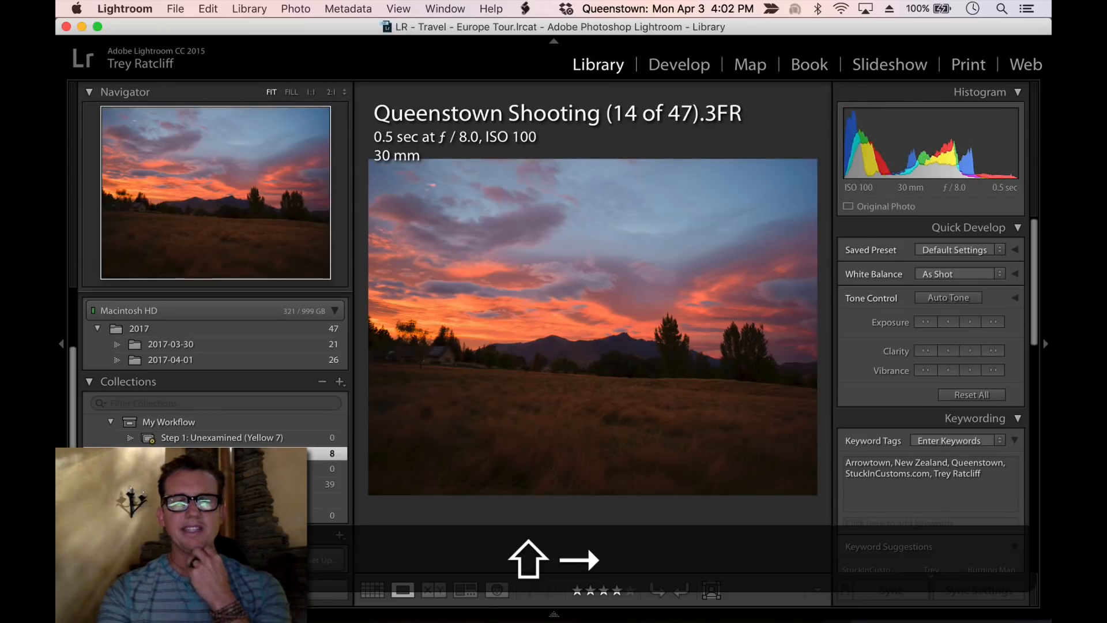
pyautogui.hotkey('shift', 'Left')
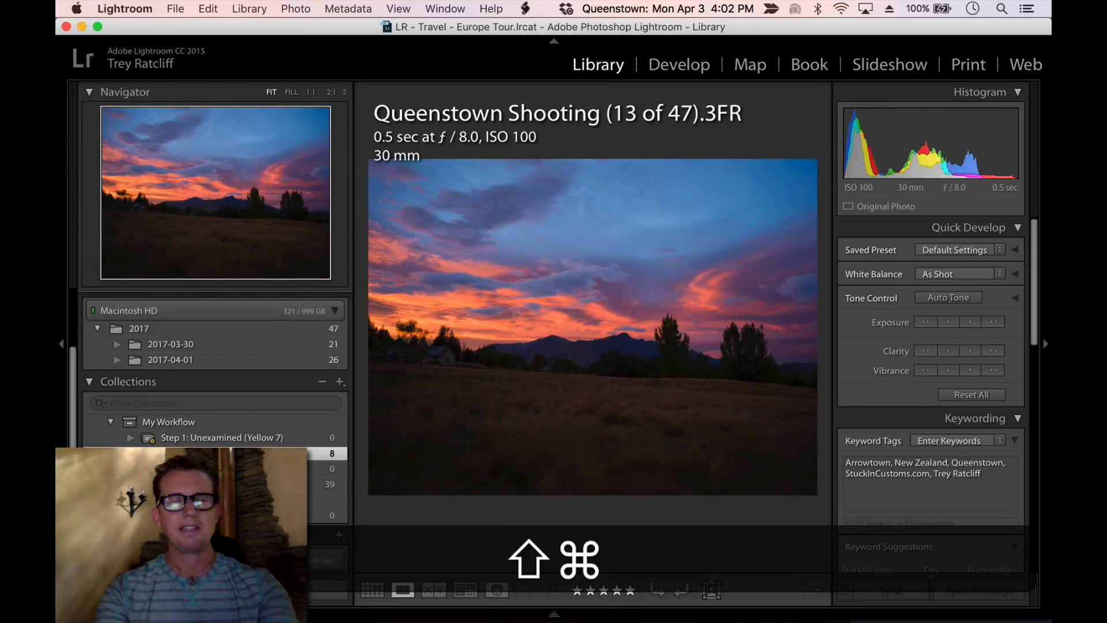
# Switch to Aurora HDR 2017 with the chosen sunset photo loaded for editing
pyautogui.press('shift+super+Tab')
pyautogui.press('super+Tab')
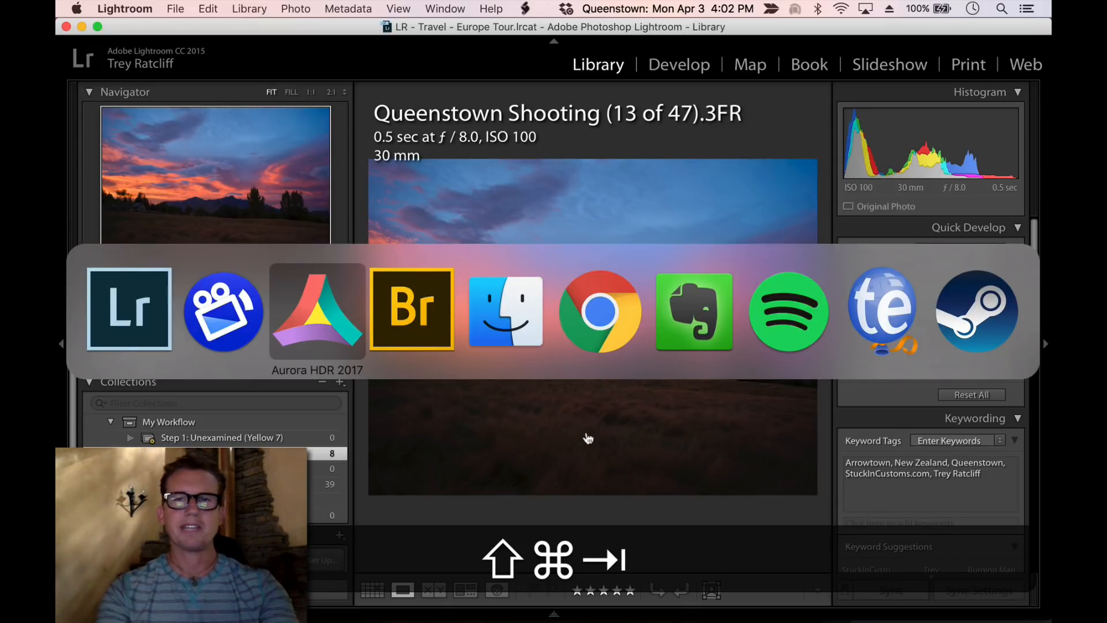
pyautogui.moveTo(259, 75); pyautogui.dragTo(232, 34)
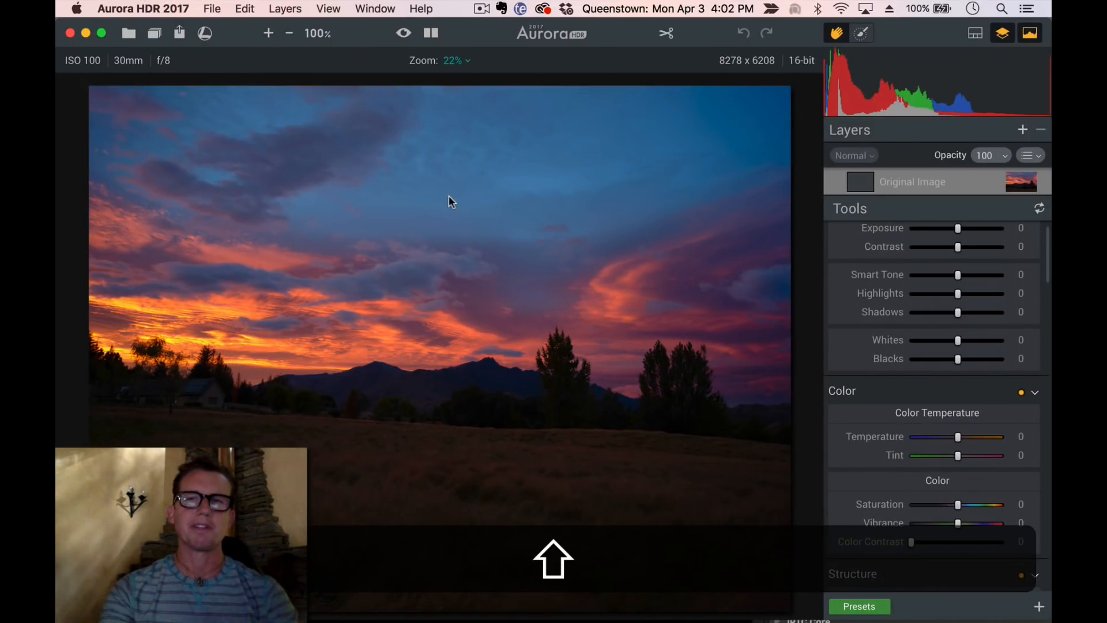
# Crop the image, straightening it to about -2° and trimming the top and bottom edges, then apply
pyautogui.click(660, 34)
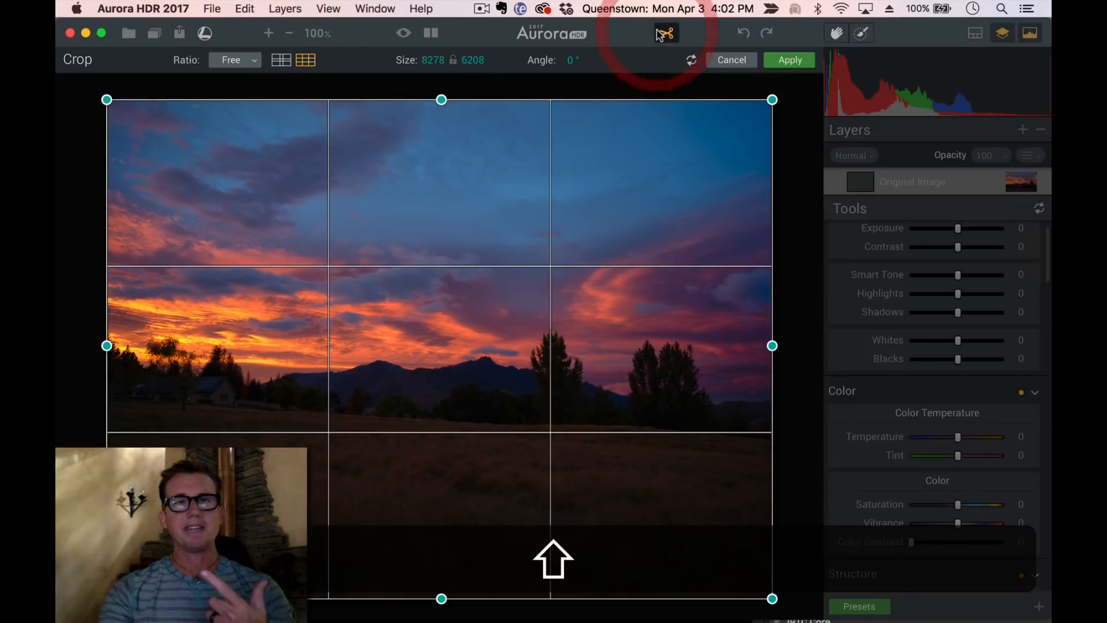
pyautogui.moveTo(787, 91); pyautogui.dragTo(772, 60)
pyautogui.moveTo(440, 111)
pyautogui.mouseDown()
pyautogui.moveTo(440, 141)
pyautogui.moveTo(439, 109)
pyautogui.mouseUp()
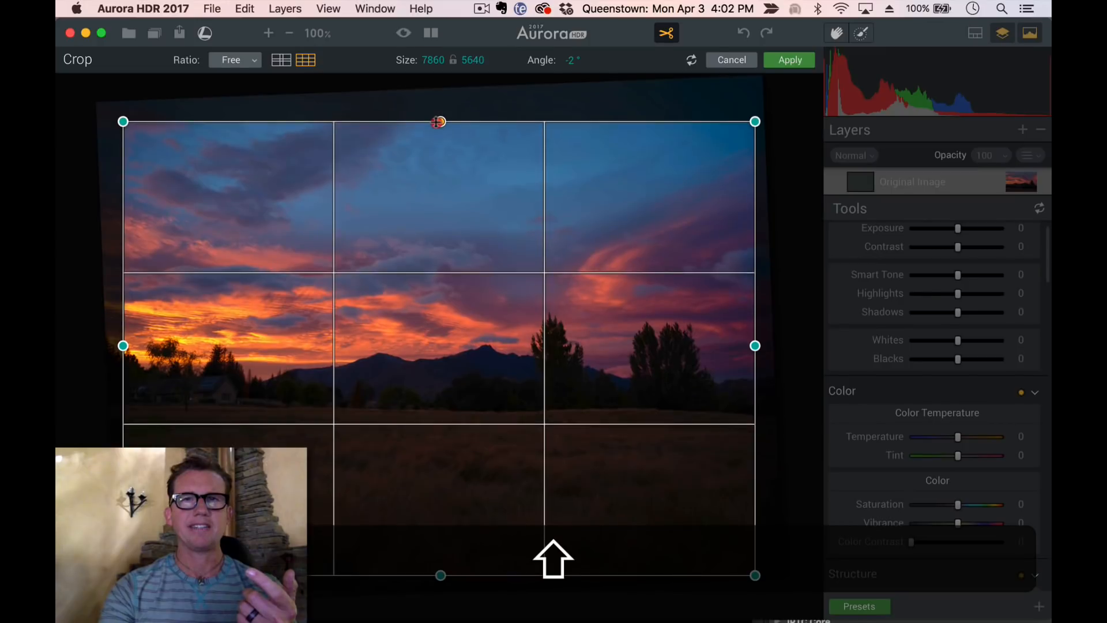
pyautogui.moveTo(440, 111); pyautogui.dragTo(440, 135)
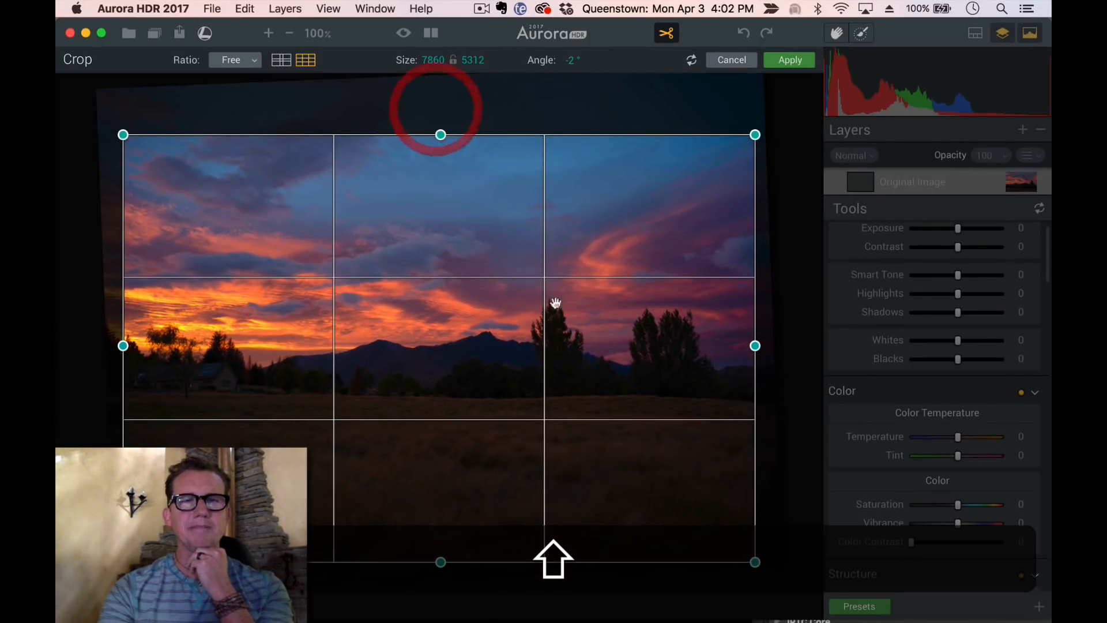
pyautogui.moveTo(770, 573); pyautogui.dragTo(774, 569)
pyautogui.moveTo(440, 560); pyautogui.dragTo(440, 553)
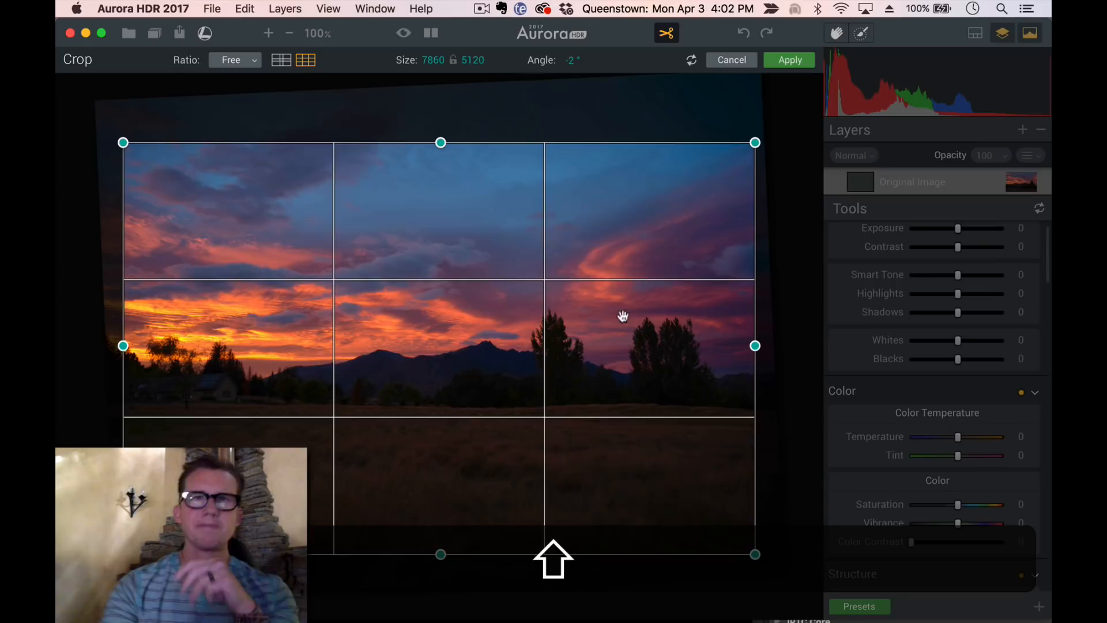
pyautogui.click(796, 60)
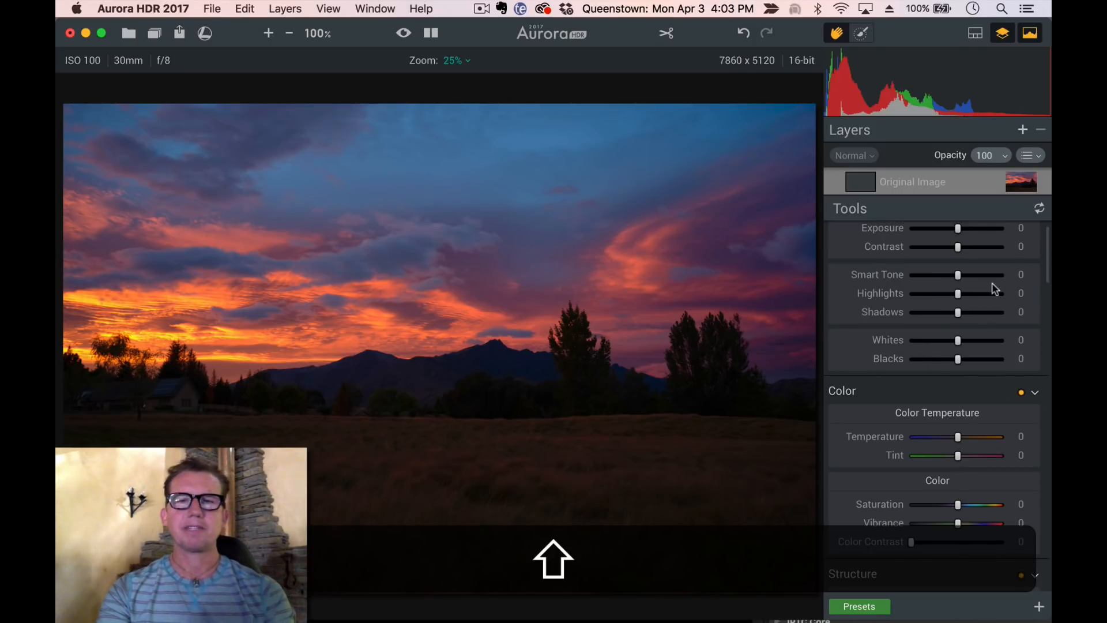
# Raise Smart Tone to +38
pyautogui.moveTo(961, 276)
pyautogui.mouseDown()
pyautogui.moveTo(990, 279)
pyautogui.moveTo(965, 280)
pyautogui.moveTo(980, 280)
pyautogui.mouseUp()
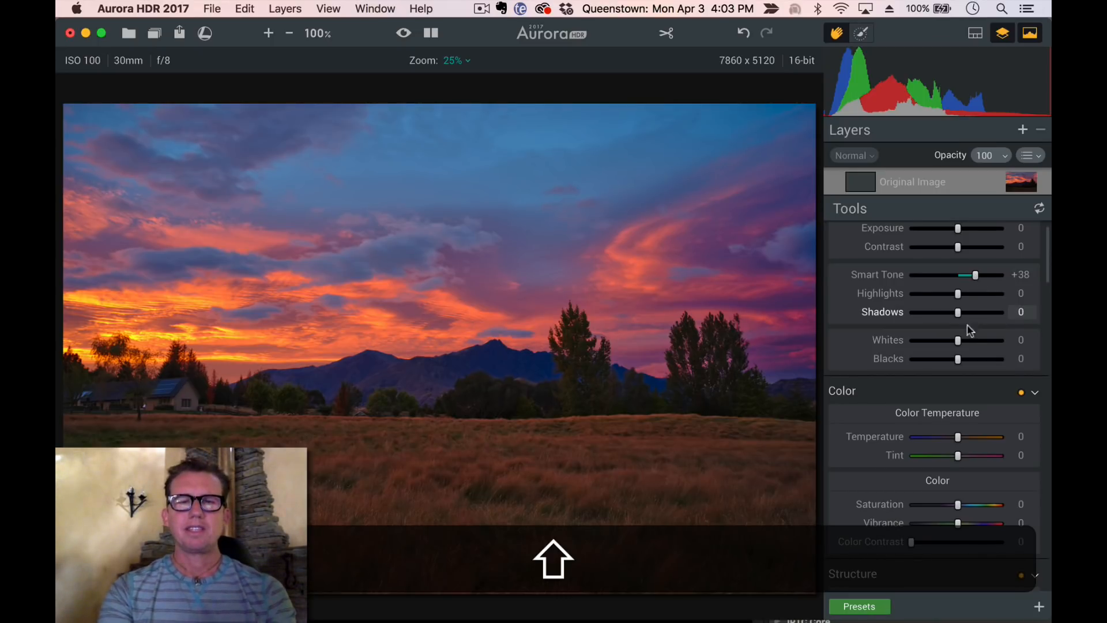
pyautogui.scroll(-2, 964, 337)
pyautogui.scroll(-5, 963, 332)
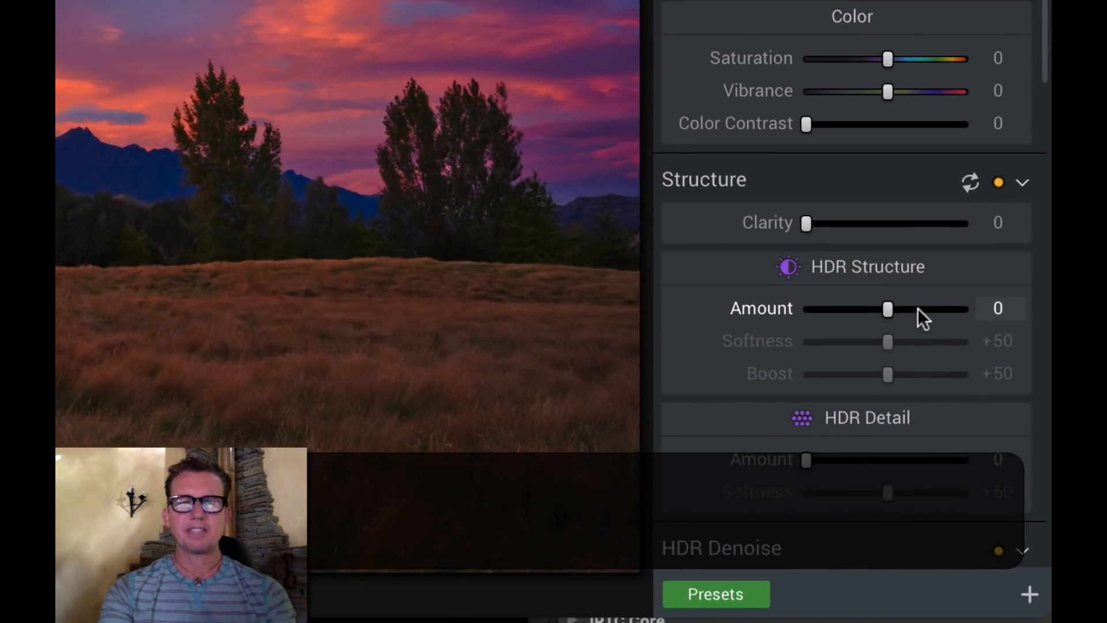
# Set the HDR Structure amount to about +23
pyautogui.moveTo(944, 371); pyautogui.dragTo(934, 371)
pyautogui.moveTo(905, 308); pyautogui.dragTo(906, 309)
pyautogui.moveTo(865, 341)
pyautogui.mouseDown()
pyautogui.moveTo(880, 341)
pyautogui.moveTo(870, 341)
pyautogui.mouseUp()
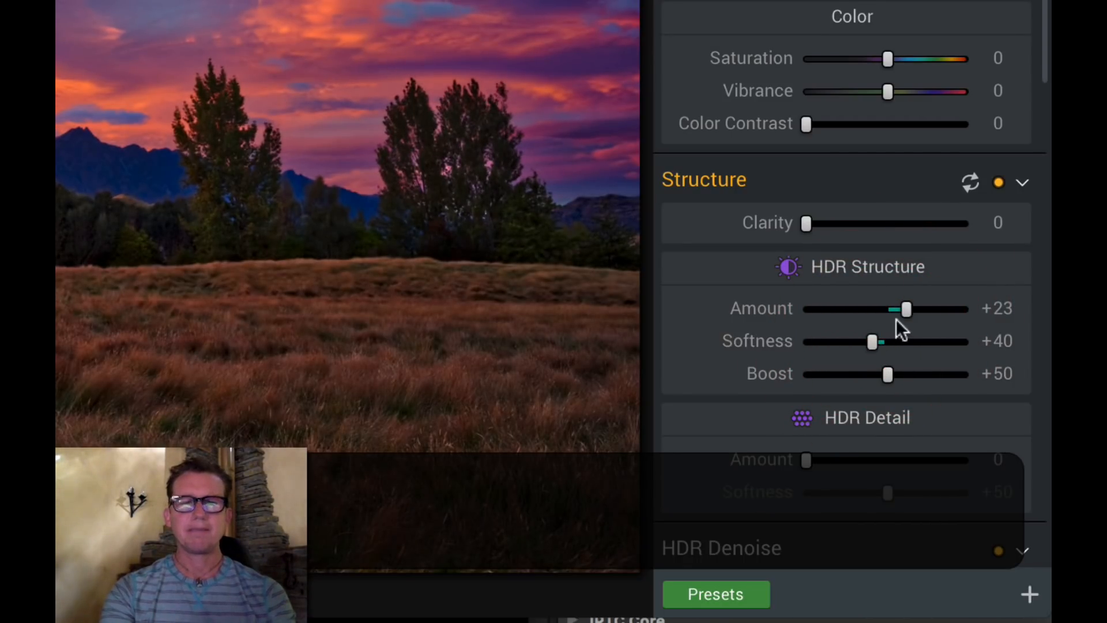
# Reset the HDR Structure amount to 0
pyautogui.scroll(1, 916, 239)
pyautogui.scroll(2, 916, 238)
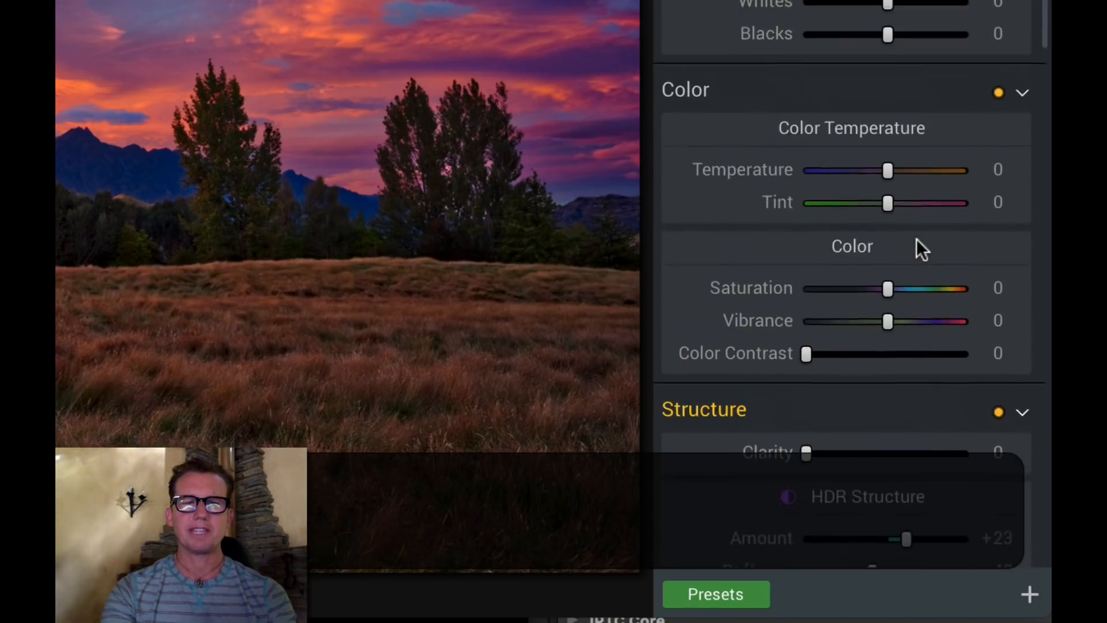
pyautogui.scroll(-4, 766, 427)
pyautogui.moveTo(905, 250)
pyautogui.mouseDown()
pyautogui.moveTo(934, 248)
pyautogui.moveTo(894, 248)
pyautogui.moveTo(942, 248)
pyautogui.moveTo(895, 248)
pyautogui.moveTo(915, 249)
pyautogui.mouseUp()
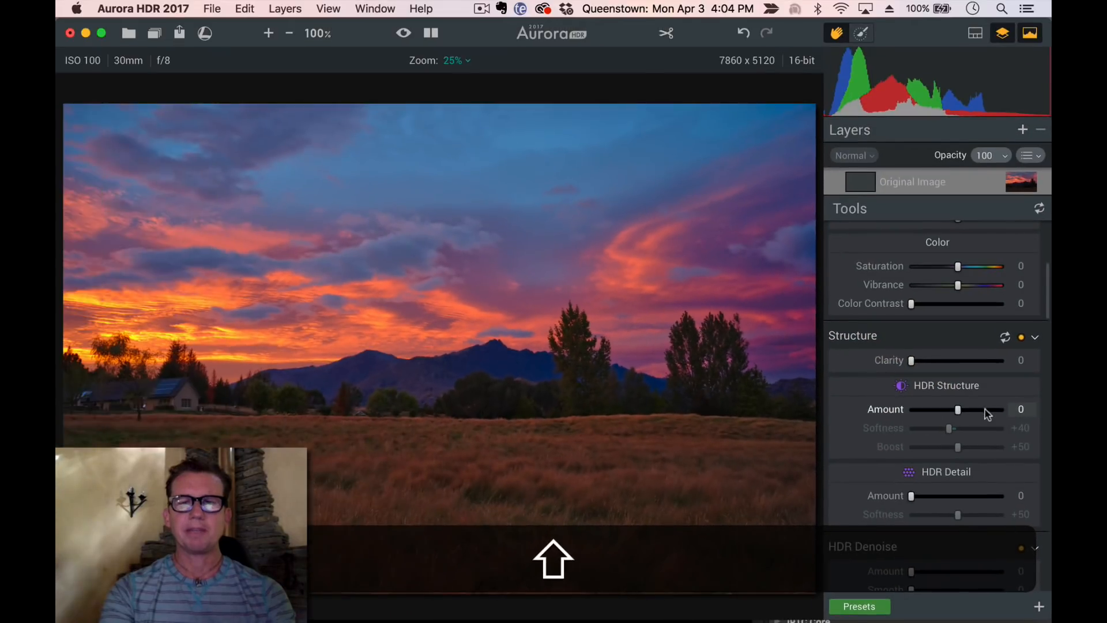
pyautogui.click(959, 315)
pyautogui.doubleClick(891, 412)
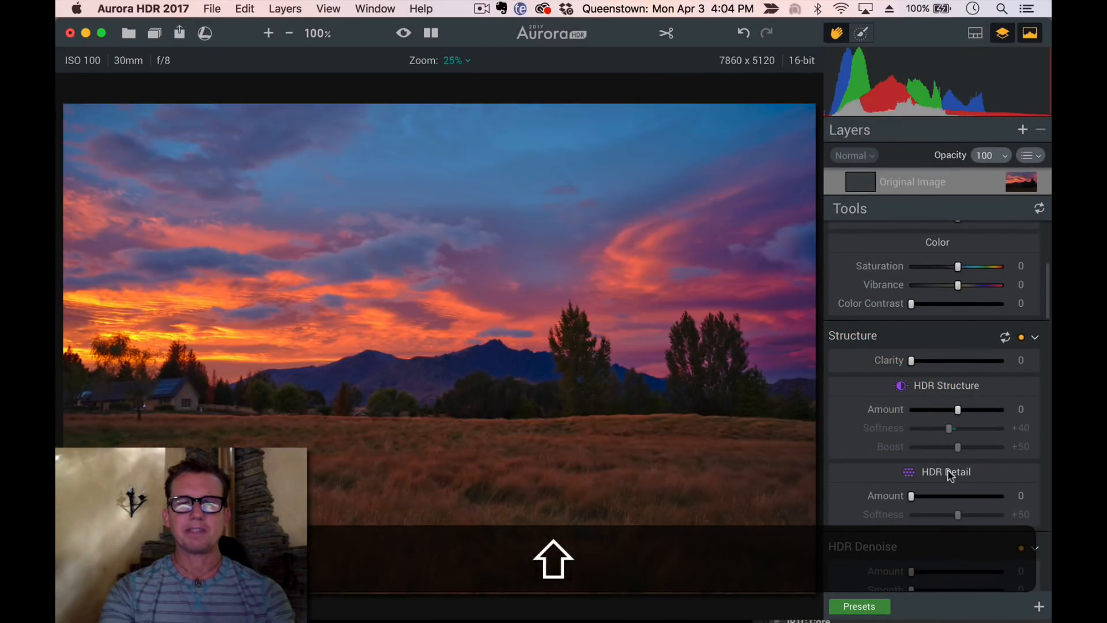
# Set HDR Detail amount to +33 and softness to +42, and HDR Structure amount to +17
pyautogui.moveTo(921, 500); pyautogui.dragTo(960, 516)
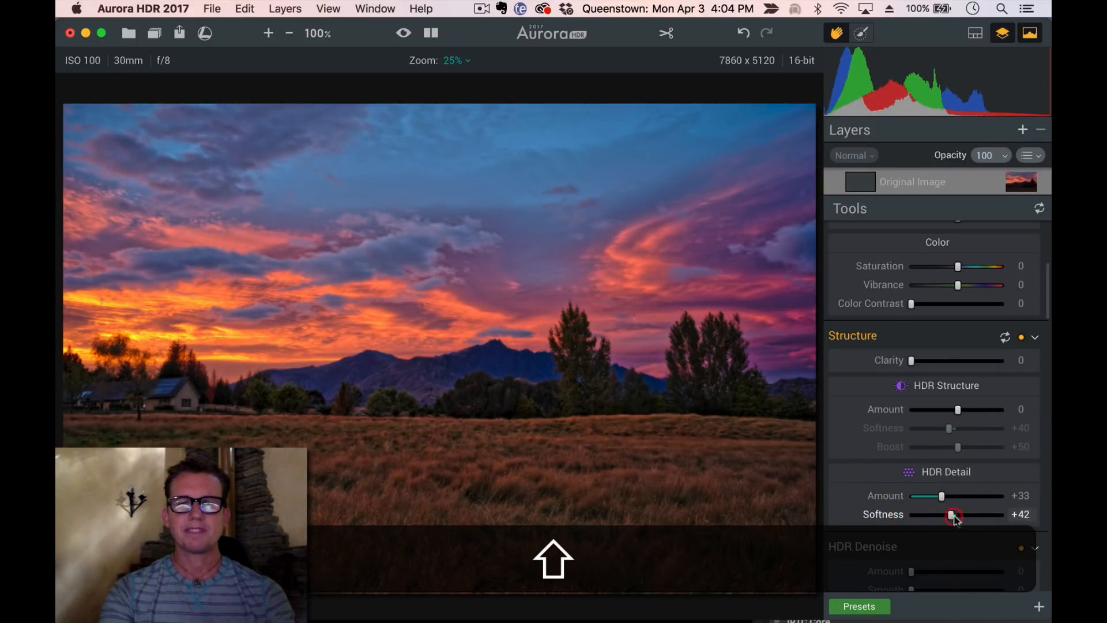
pyautogui.moveTo(960, 412); pyautogui.dragTo(969, 415)
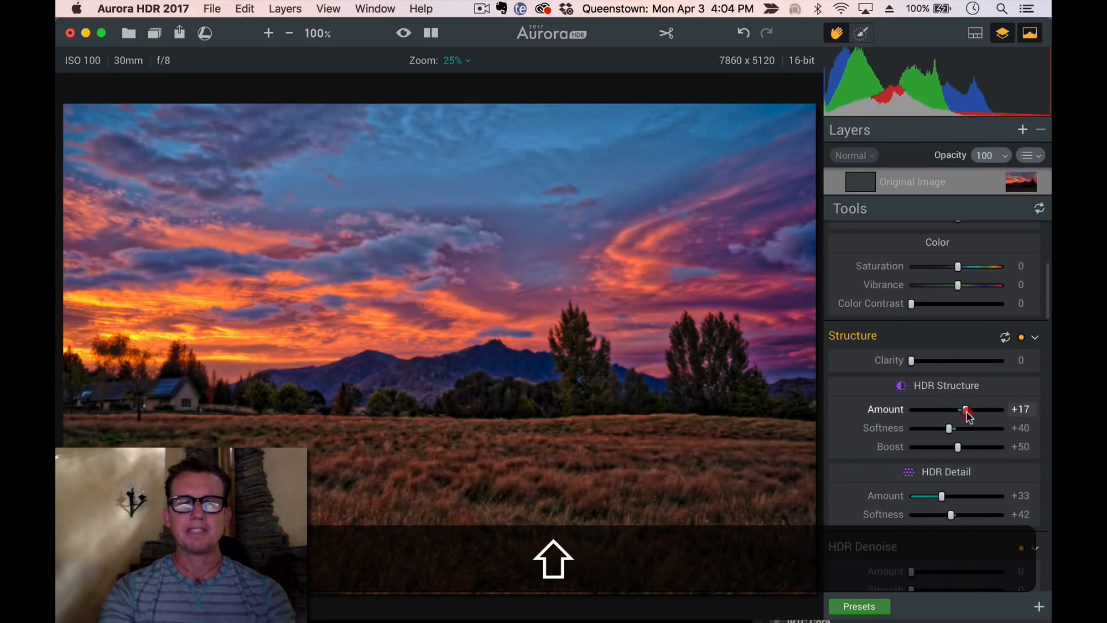
# Nudge the Blacks and Shadows sliders slightly in the Tone section
pyautogui.scroll(5, 969, 415)
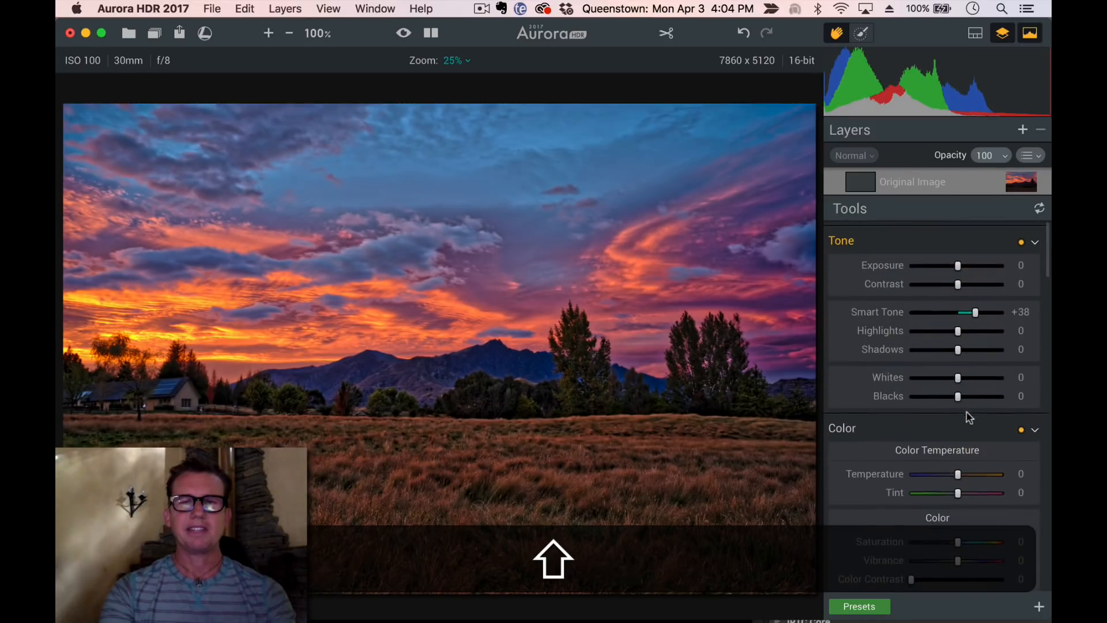
pyautogui.moveTo(967, 396); pyautogui.dragTo(974, 397)
pyautogui.moveTo(959, 345)
pyautogui.mouseDown()
pyautogui.moveTo(977, 345)
pyautogui.moveTo(962, 345)
pyautogui.mouseUp()
pyautogui.moveTo(972, 392); pyautogui.dragTo(965, 394)
pyautogui.scroll(-5, 960, 394)
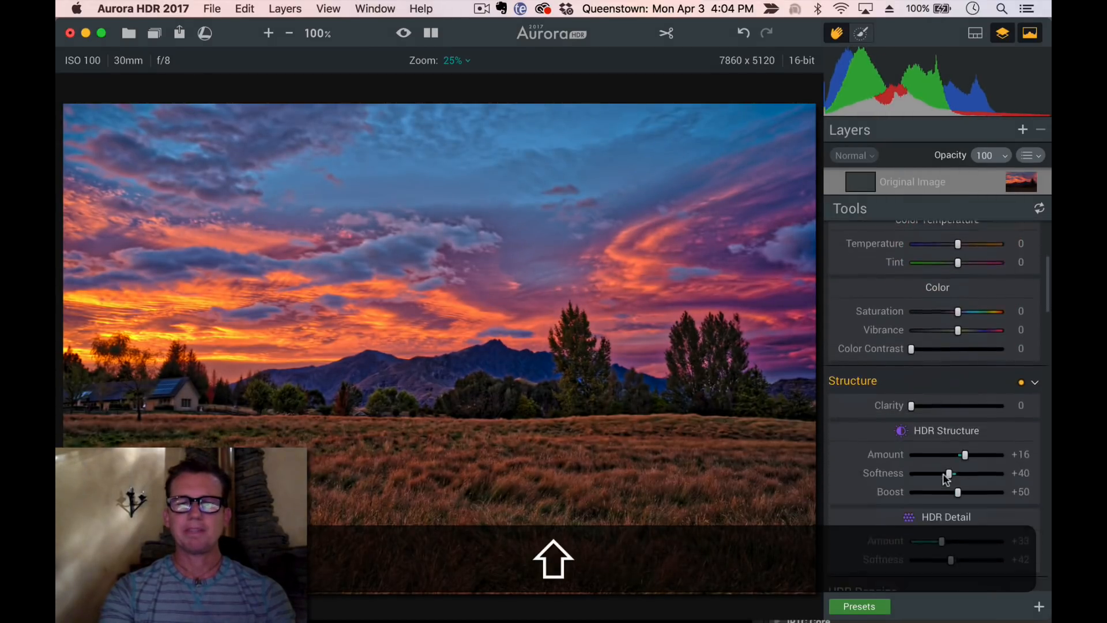
# Set the HDR Structure amount to +5 and softness to +68, and the Image Radiance amount to +36
pyautogui.moveTo(963, 430)
pyautogui.mouseDown()
pyautogui.moveTo(952, 444)
pyautogui.moveTo(959, 429)
pyautogui.mouseUp()
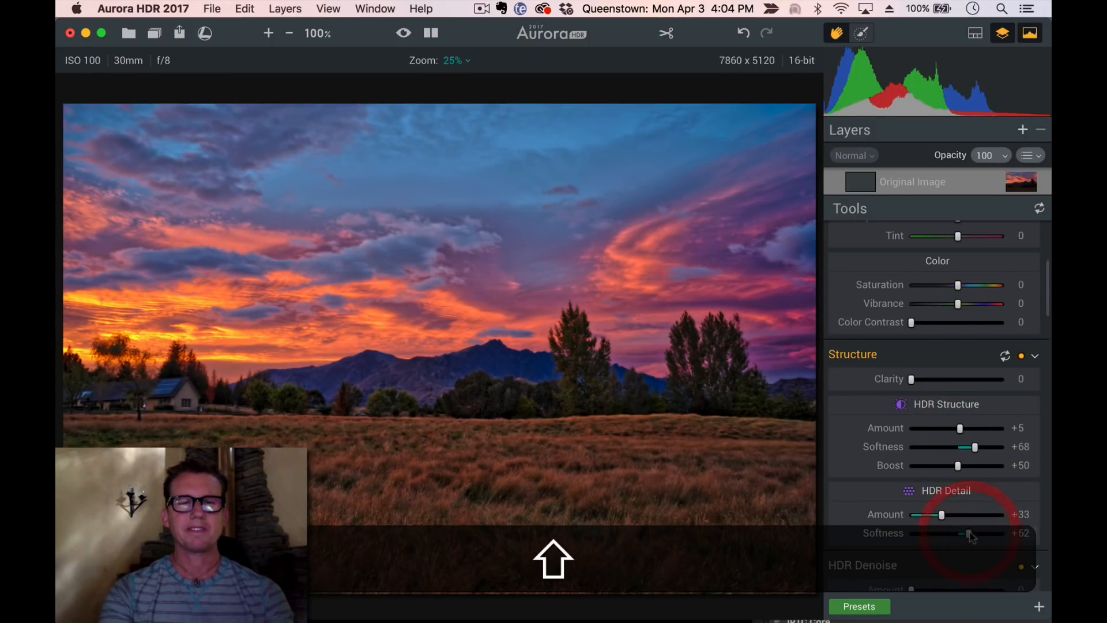
pyautogui.scroll(-5, 965, 536)
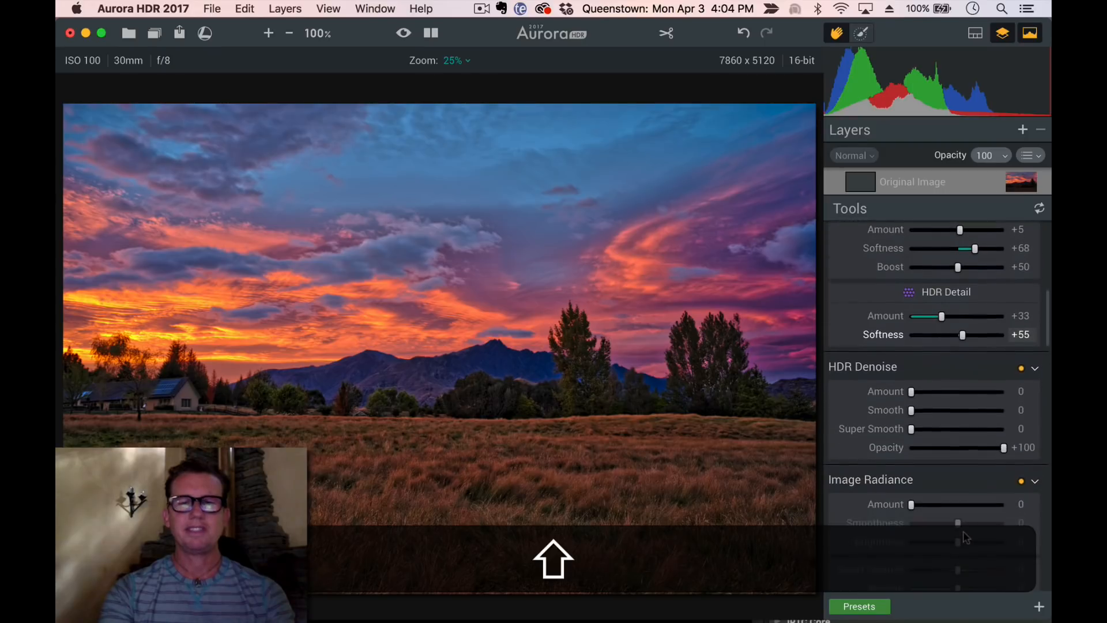
pyautogui.click(946, 430)
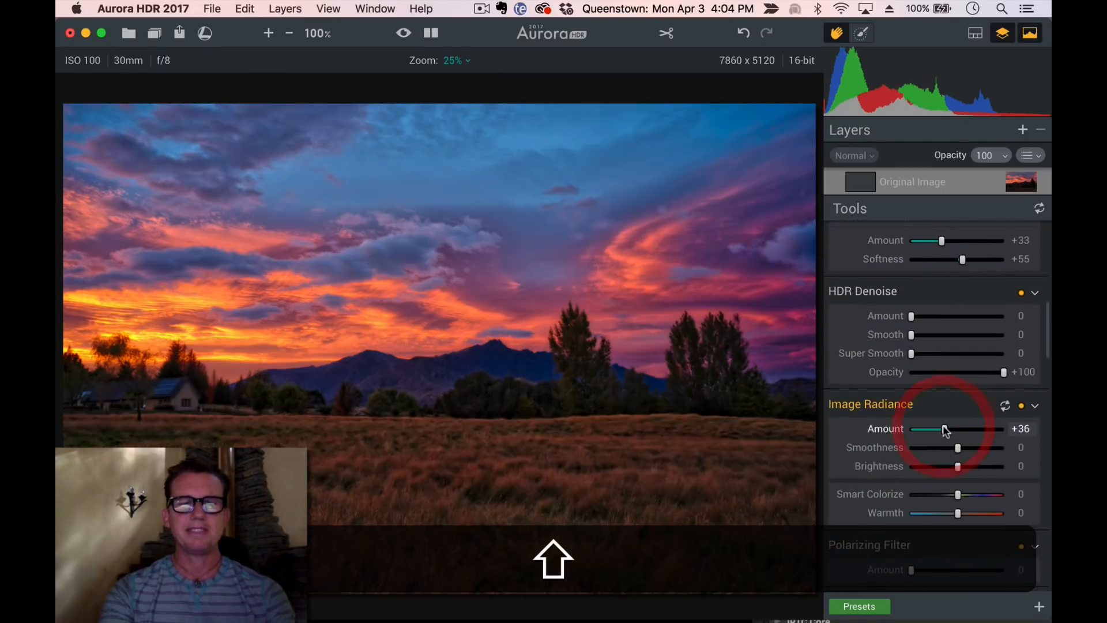
# Set Image Radiance brightness to +79, Smart Colorize to +28 and Warmth to -10
pyautogui.moveTo(987, 468); pyautogui.dragTo(996, 467)
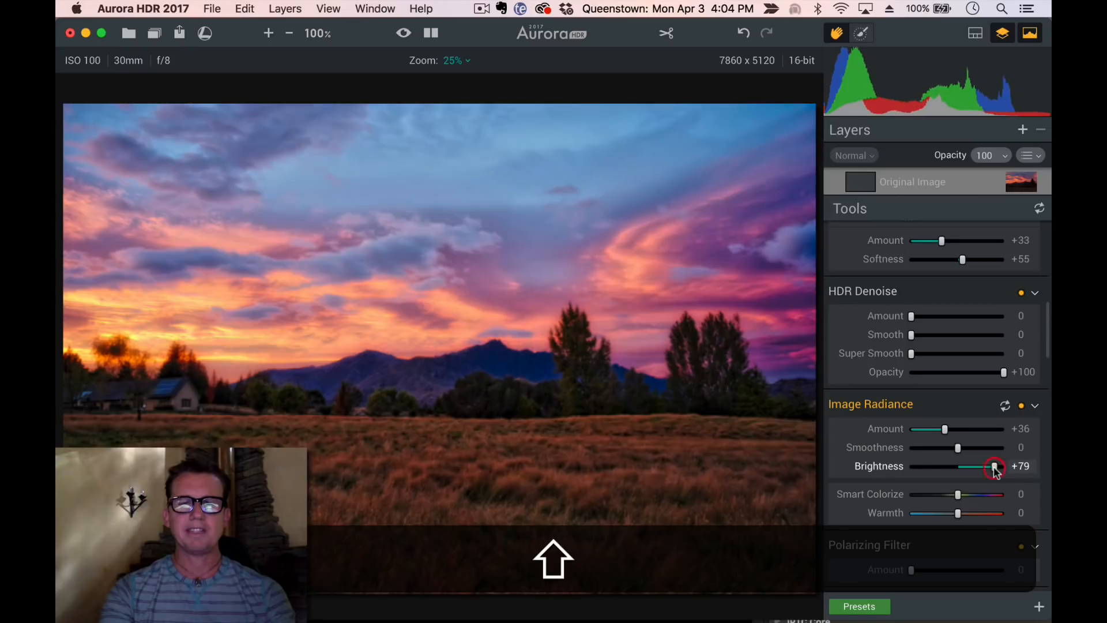
pyautogui.click(983, 495)
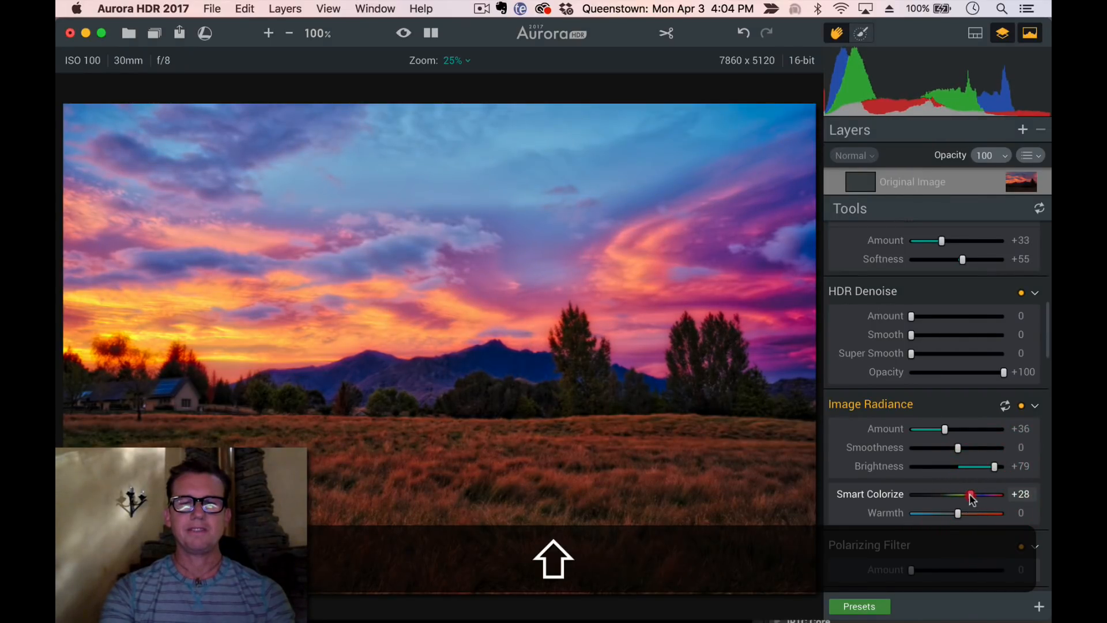
pyautogui.moveTo(974, 513); pyautogui.dragTo(947, 515)
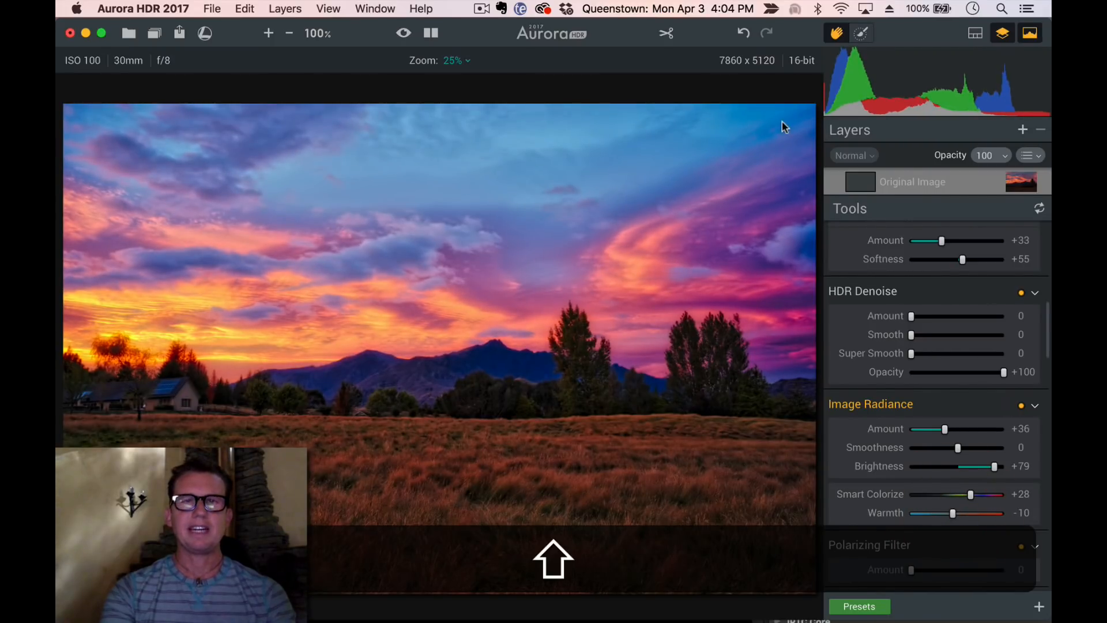
# Switch to the brush and paint across the foreground grass to mask the adjustments there
pyautogui.click(862, 33)
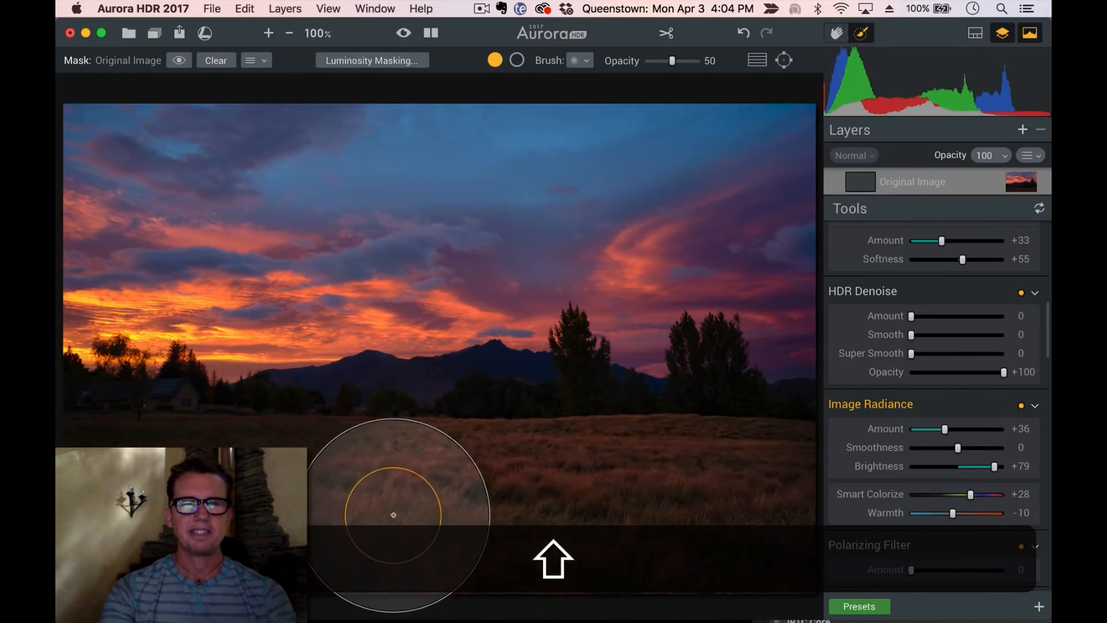
pyautogui.moveTo(393, 515)
pyautogui.mouseDown()
pyautogui.moveTo(408, 522)
pyautogui.moveTo(161, 516)
pyautogui.moveTo(417, 563)
pyautogui.moveTo(791, 528)
pyautogui.moveTo(408, 534)
pyautogui.moveTo(445, 525)
pyautogui.moveTo(284, 507)
pyautogui.moveTo(408, 511)
pyautogui.moveTo(271, 494)
pyautogui.moveTo(250, 512)
pyautogui.moveTo(234, 482)
pyautogui.moveTo(148, 461)
pyautogui.moveTo(61, 469)
pyautogui.mouseUp()
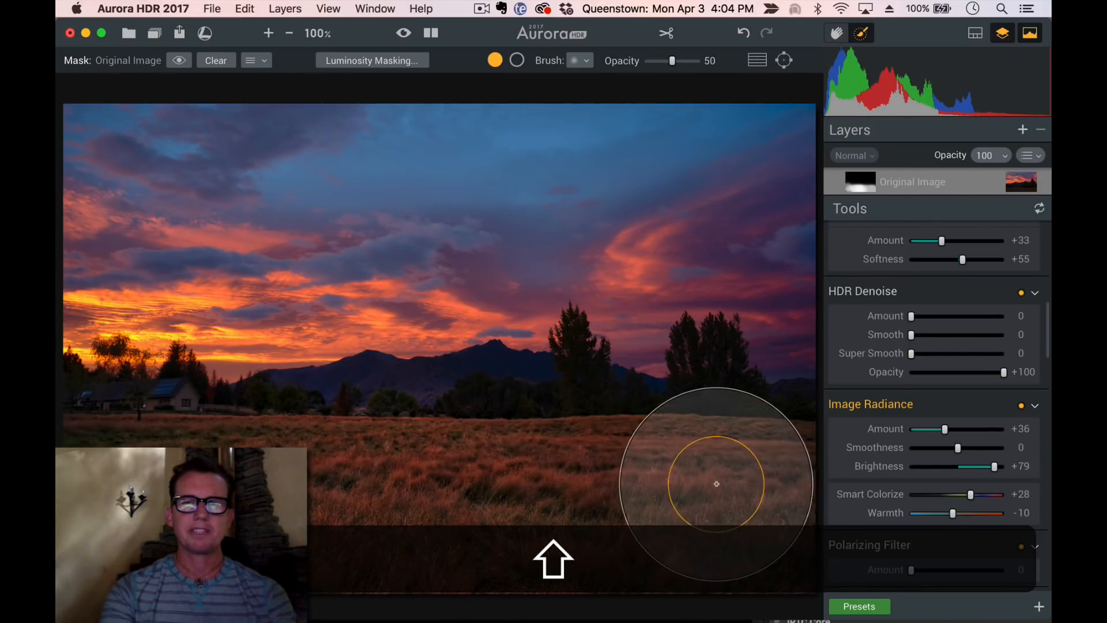
# Shrink the brush size and set the brush opacity to 23
pyautogui.hotkey('shift', '[')
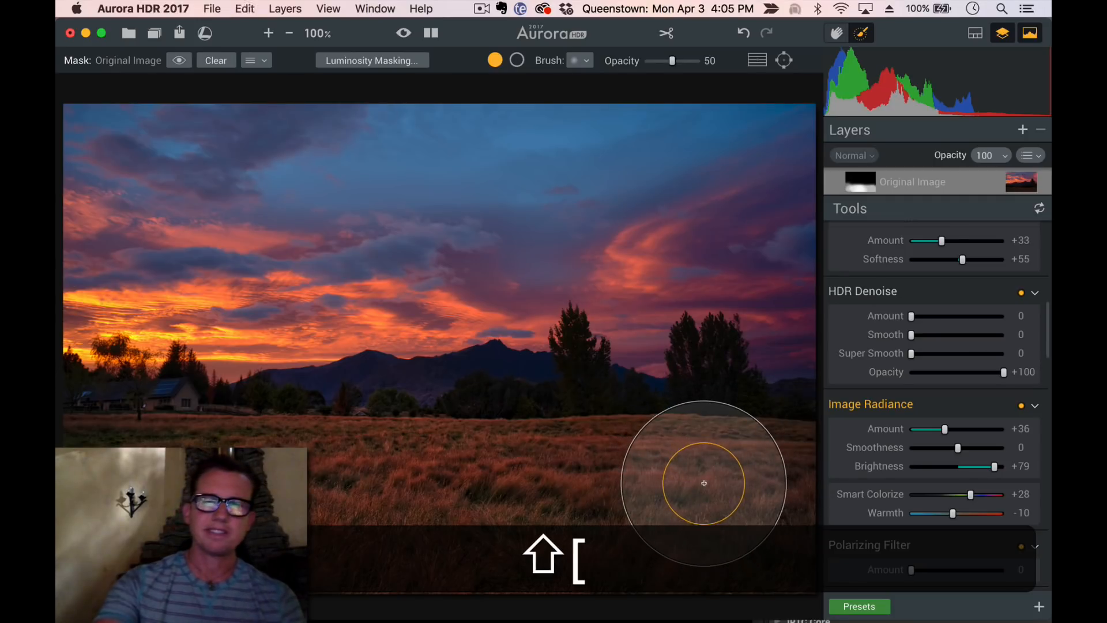
pyautogui.hotkey('shift', '[')
pyautogui.hotkey('shift', '[')
pyautogui.hotkey('shift', '[')
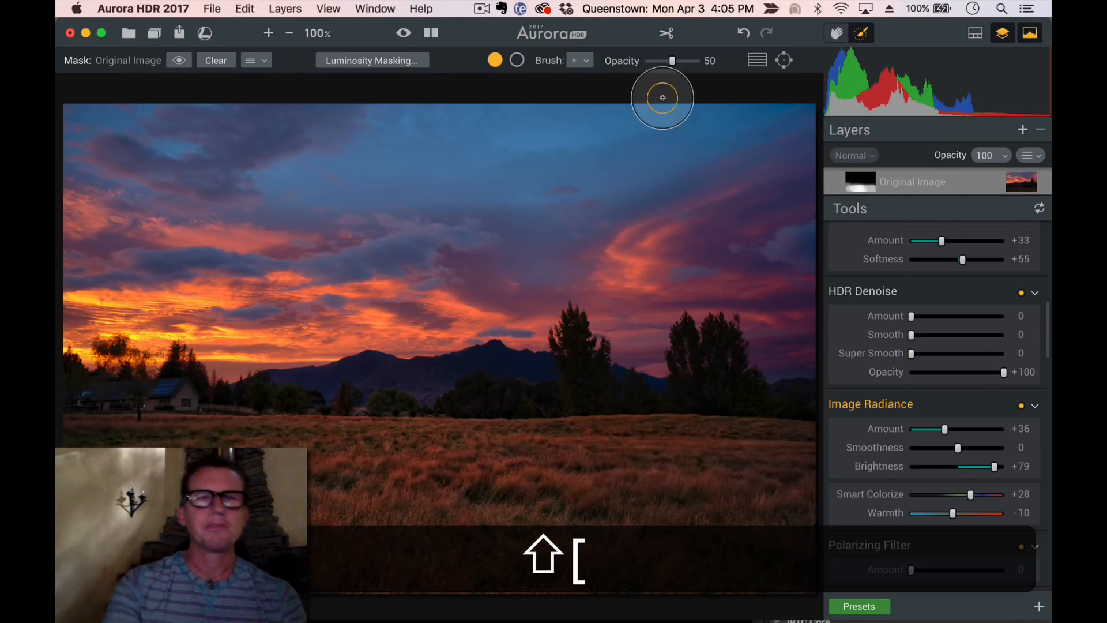
pyautogui.click(657, 61)
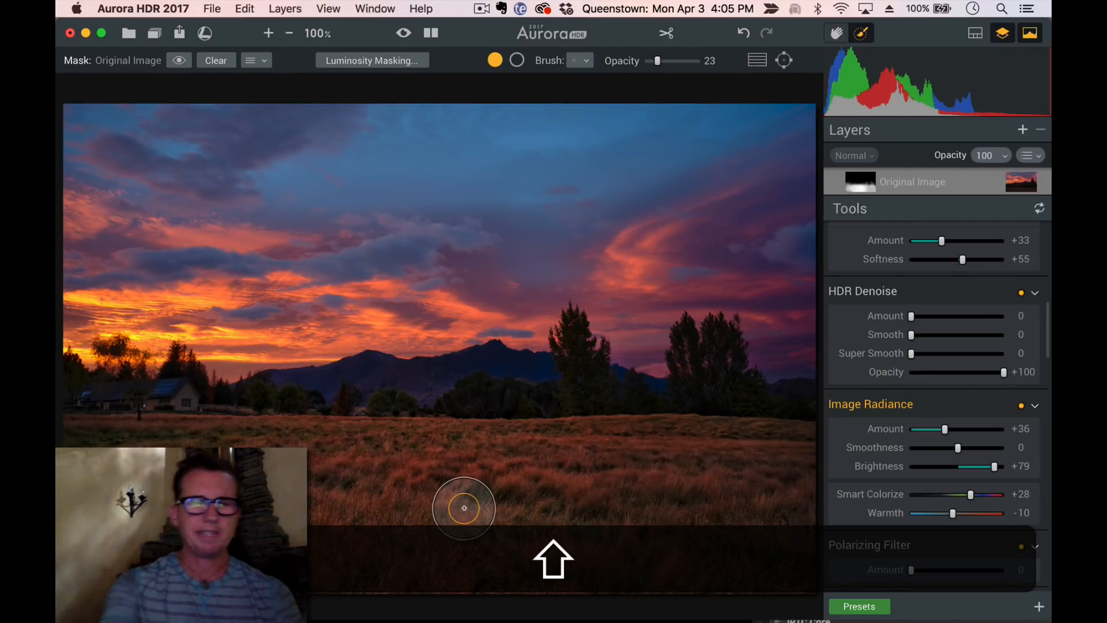
# Switch the brush to erase mode and toggle the mask overlay on and off to check the painted area
pyautogui.hotkey('shift', 'x')
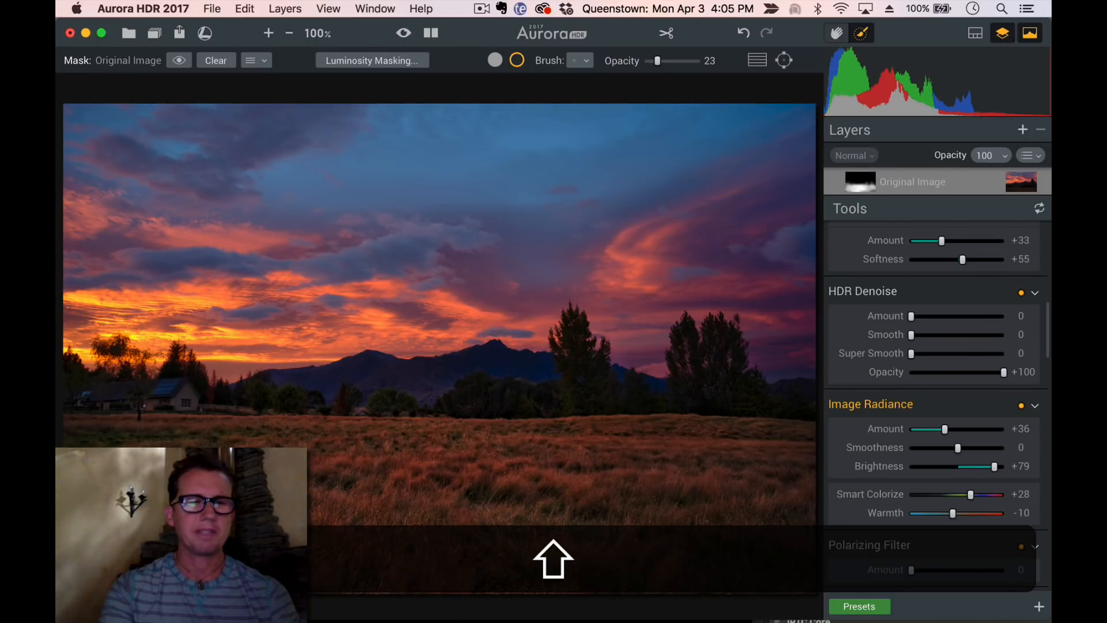
pyautogui.click(179, 60)
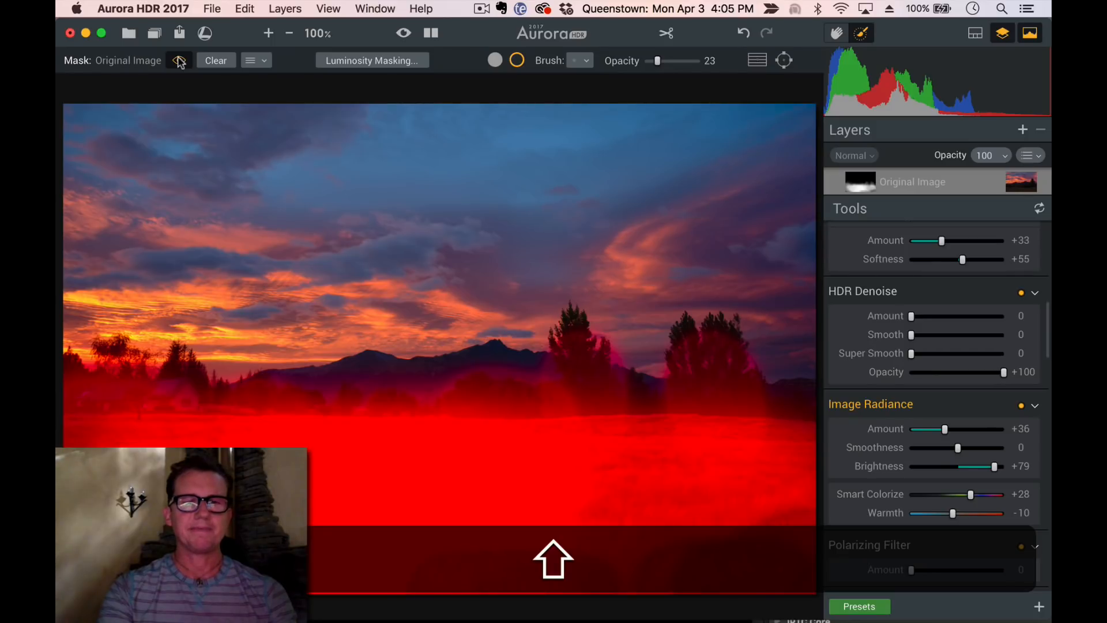
pyautogui.click(180, 61)
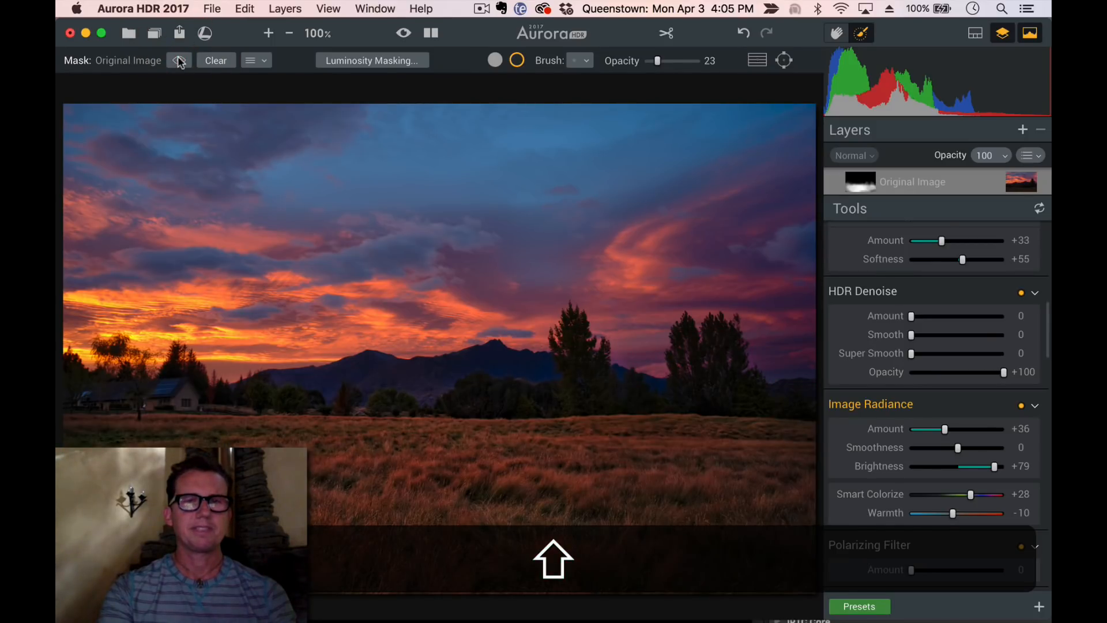
# Add a new adjustment layer and set its HDR Structure amount to +43 and softness to +67
pyautogui.click(1022, 130)
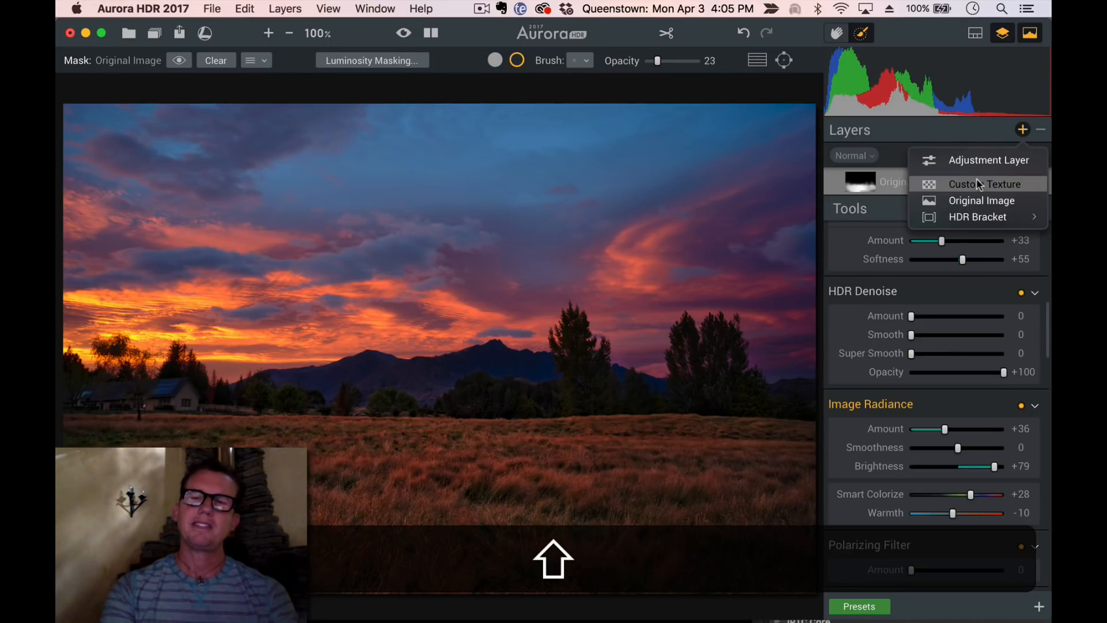
pyautogui.click(977, 161)
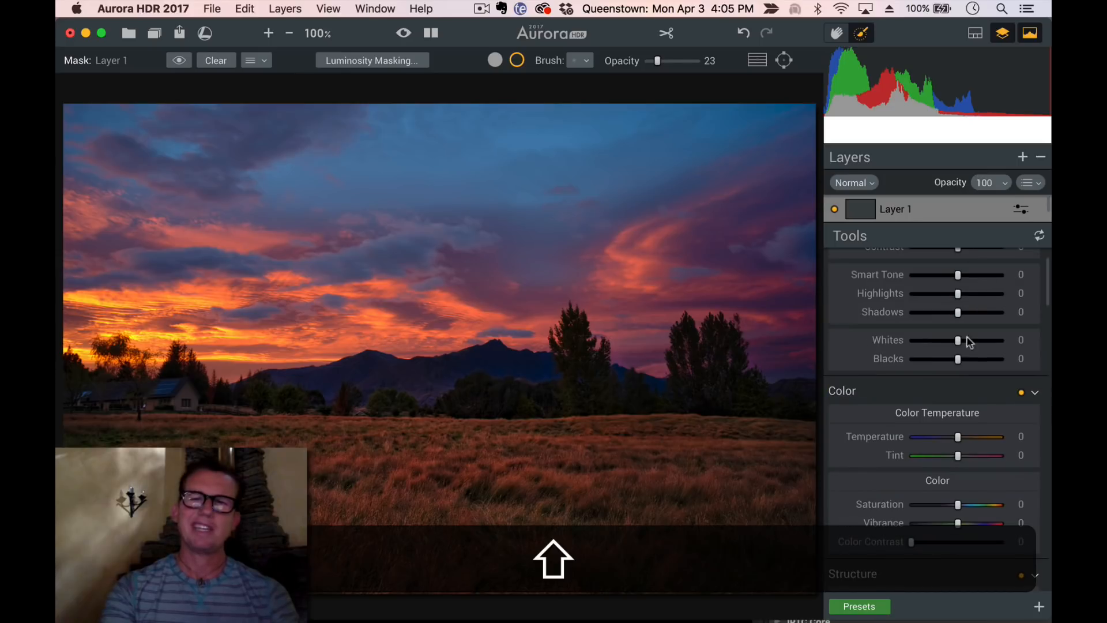
pyautogui.scroll(-10, 960, 367)
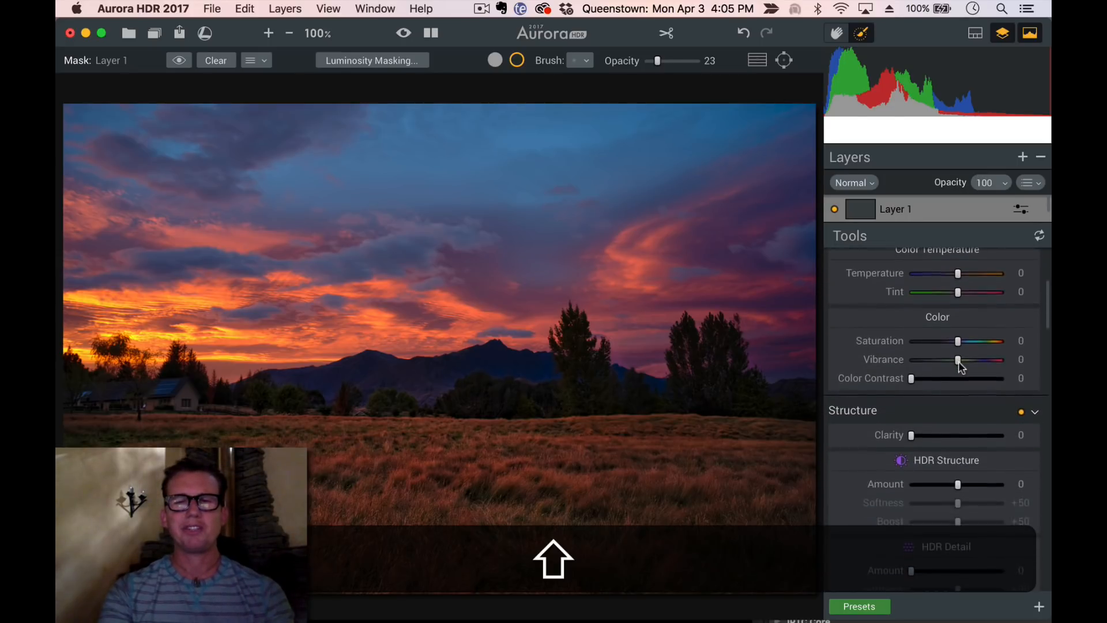
pyautogui.moveTo(972, 370); pyautogui.dragTo(980, 376)
pyautogui.click(958, 390)
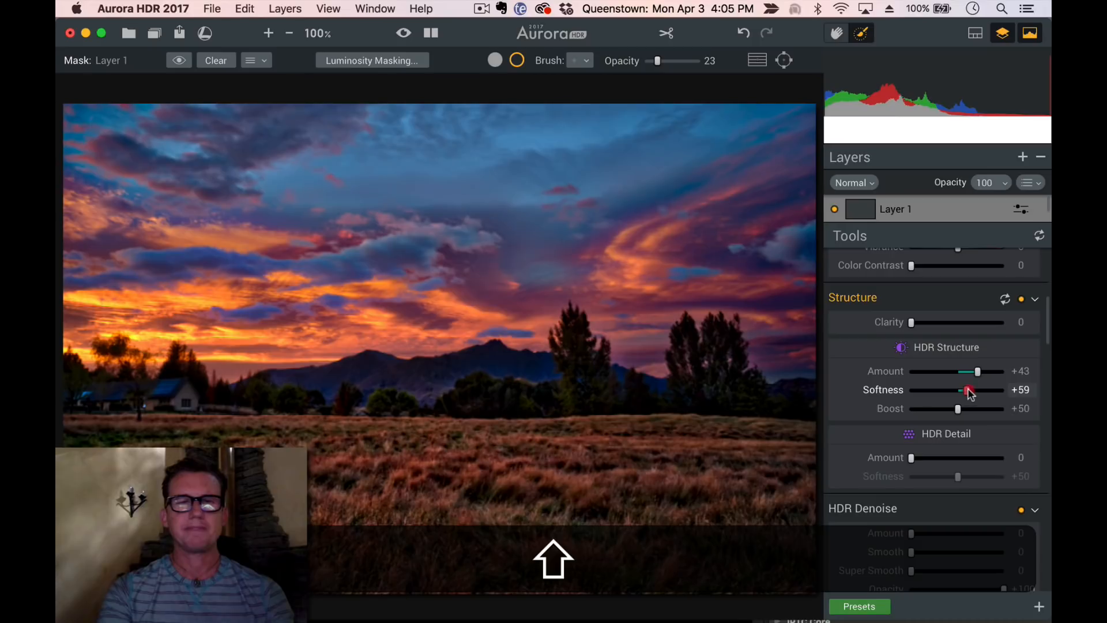
# Set the layer's HDR Denoise amount to +19 and smooth to +12
pyautogui.scroll(-2, 930, 487)
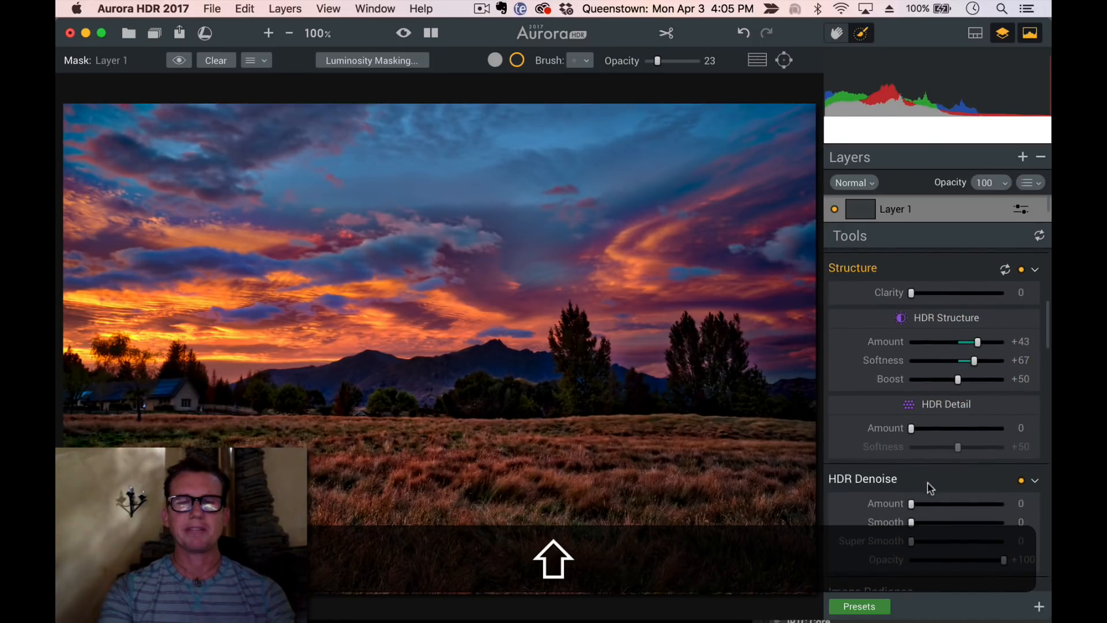
pyautogui.scroll(-3, 912, 495)
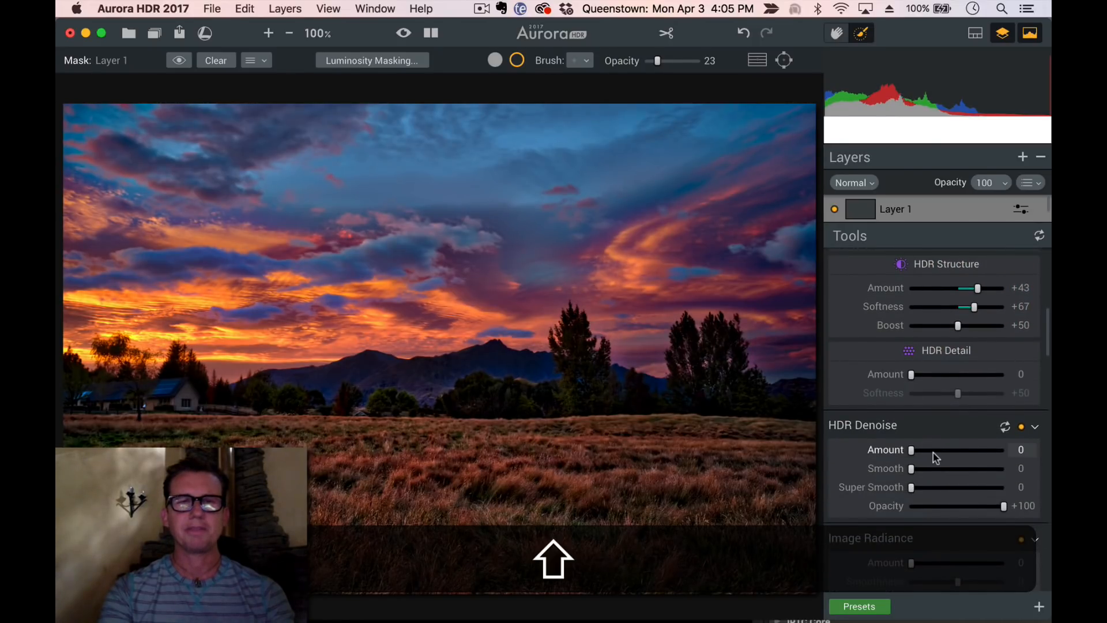
pyautogui.moveTo(935, 456); pyautogui.dragTo(929, 454)
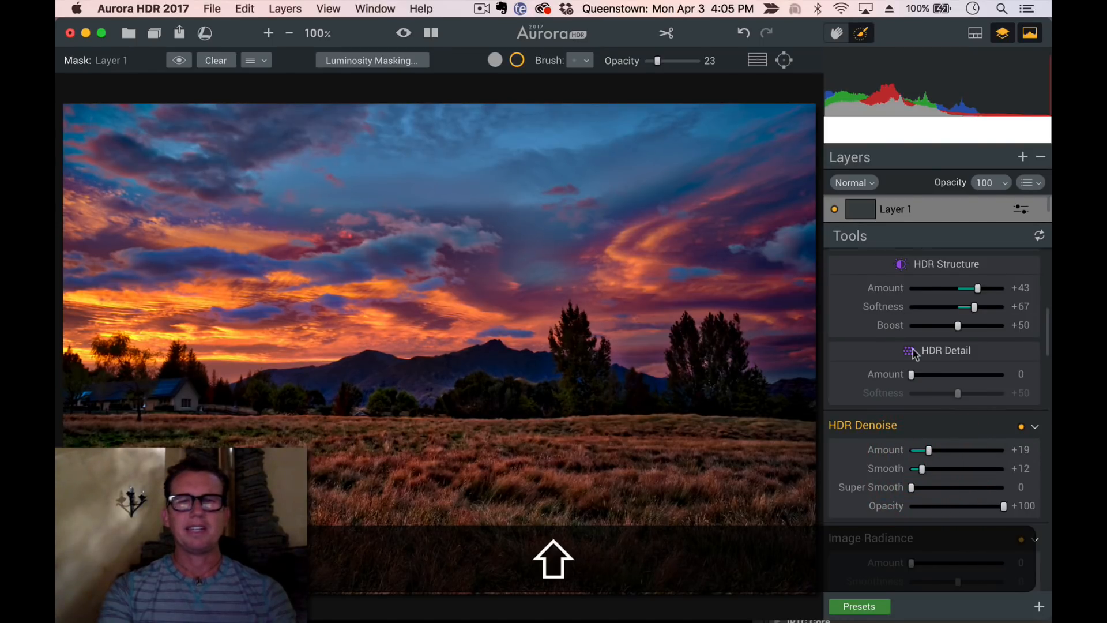
# Toggle the Structure section on and off repeatedly to compare its effect on the image
pyautogui.scroll(3, 915, 353)
pyautogui.click(1021, 275)
pyautogui.click(1020, 275)
pyautogui.click(1021, 276)
pyautogui.click(1021, 276)
pyautogui.click(1021, 275)
pyautogui.click(1021, 276)
pyautogui.click(1021, 275)
pyautogui.click(1021, 275)
pyautogui.click(1021, 276)
pyautogui.click(1021, 275)
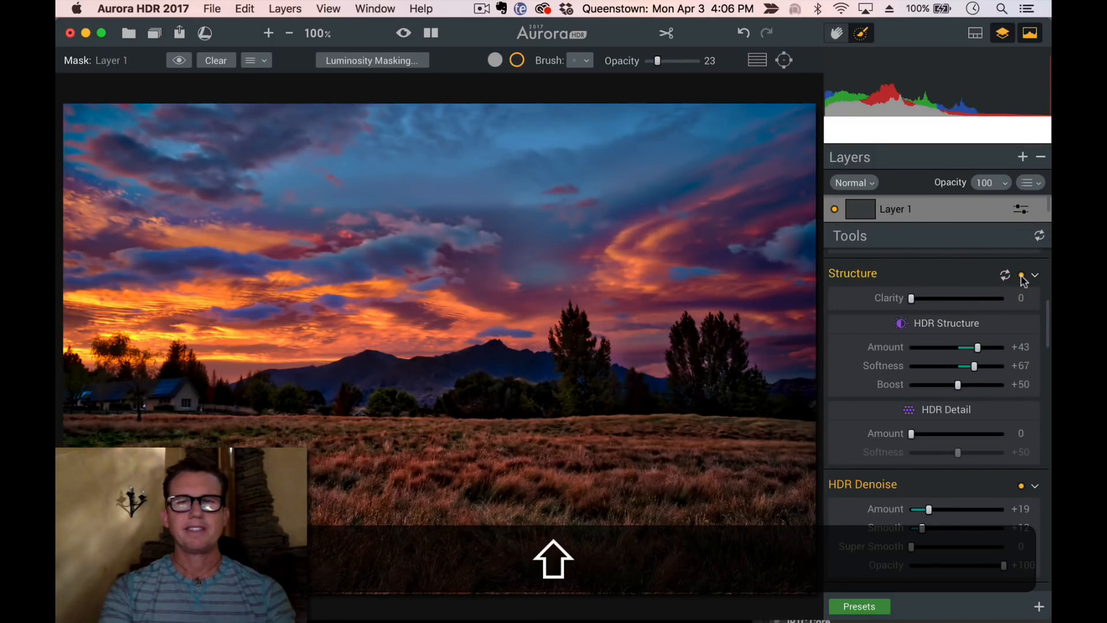
# Set Smart Tone to +26 and the HDR Structure amount to +23 on Layer 1
pyautogui.scroll(10, 1021, 277)
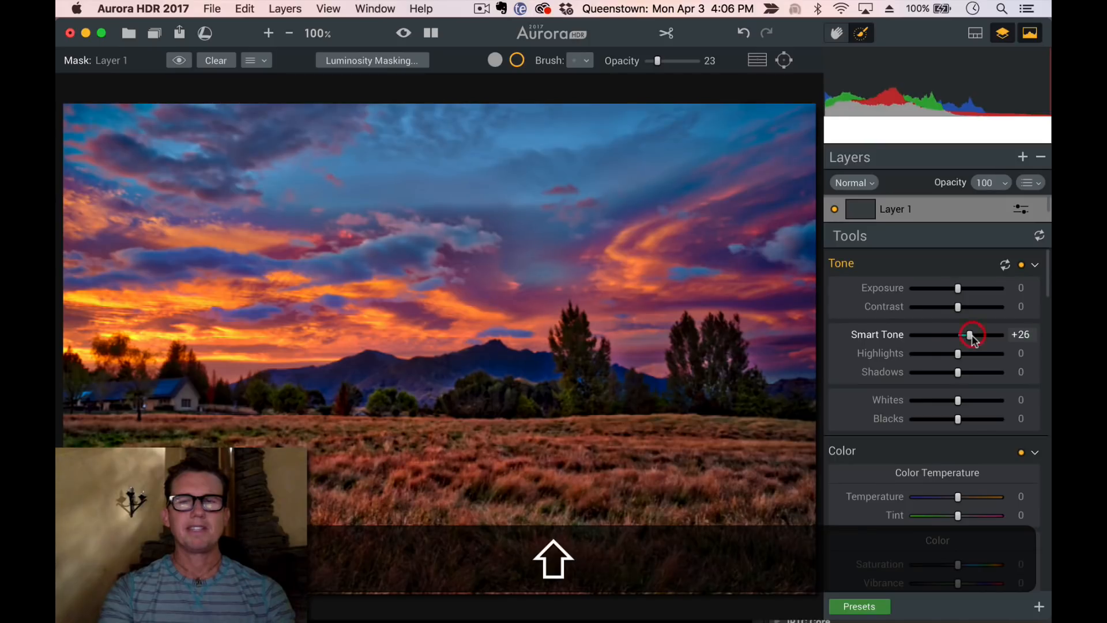
pyautogui.scroll(-8, 946, 450)
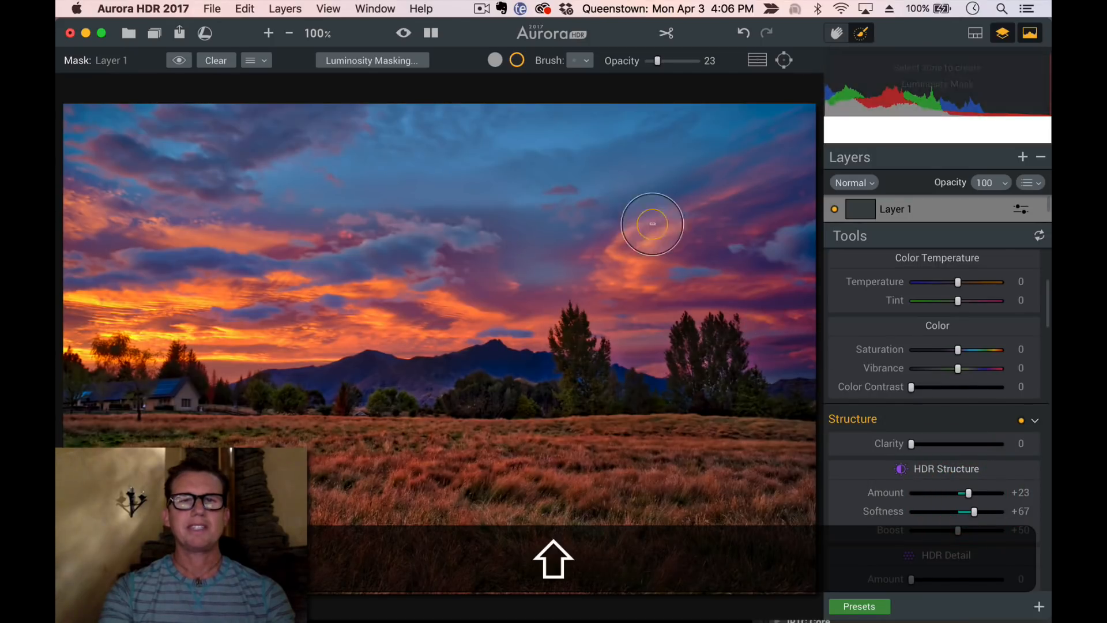
# Enlarge the brush and paint across the sky to mask Layer 1's adjustments there
pyautogui.hotkey('shift', ']')
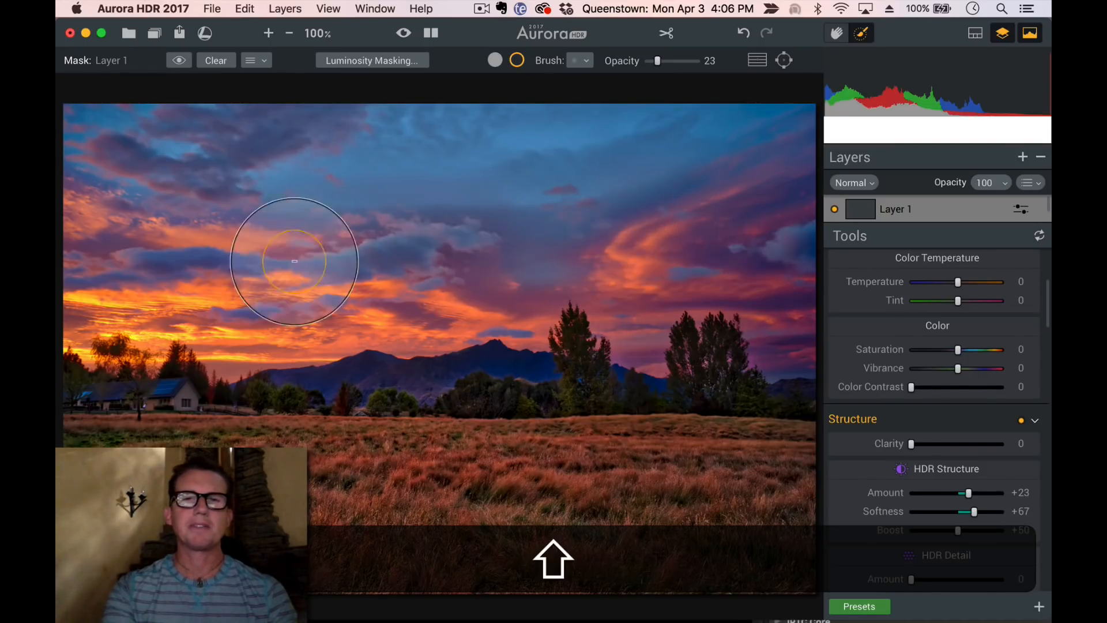
pyautogui.moveTo(249, 286); pyautogui.dragTo(340, 296)
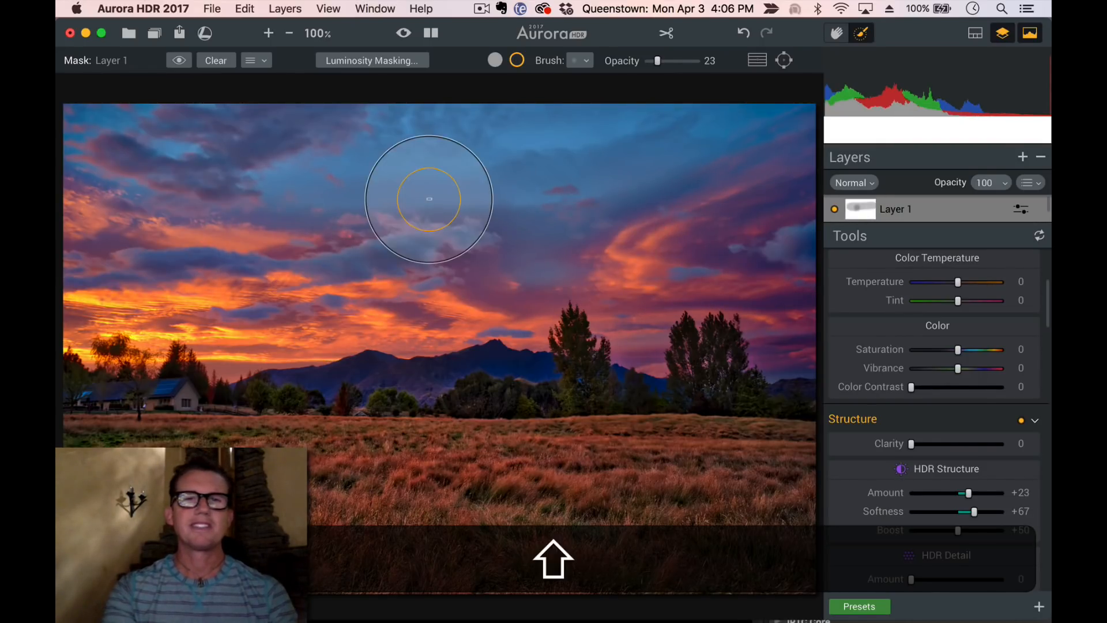
pyautogui.moveTo(764, 275)
pyautogui.mouseDown()
pyautogui.moveTo(630, 256)
pyautogui.moveTo(415, 288)
pyautogui.moveTo(63, 267)
pyautogui.mouseUp()
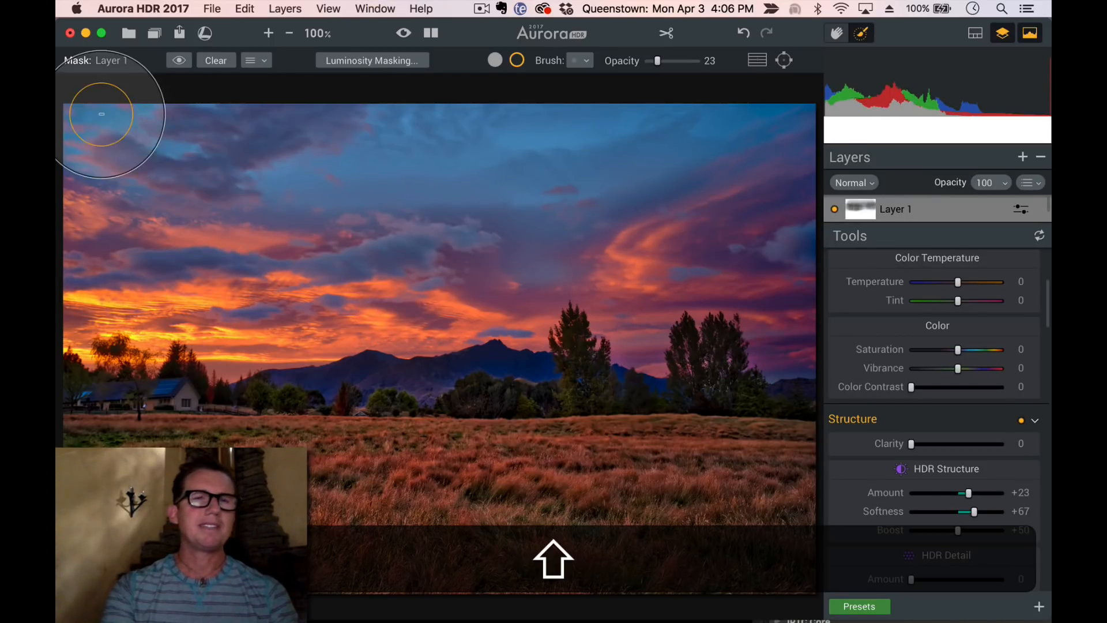
pyautogui.moveTo(389, 226); pyautogui.dragTo(675, 185)
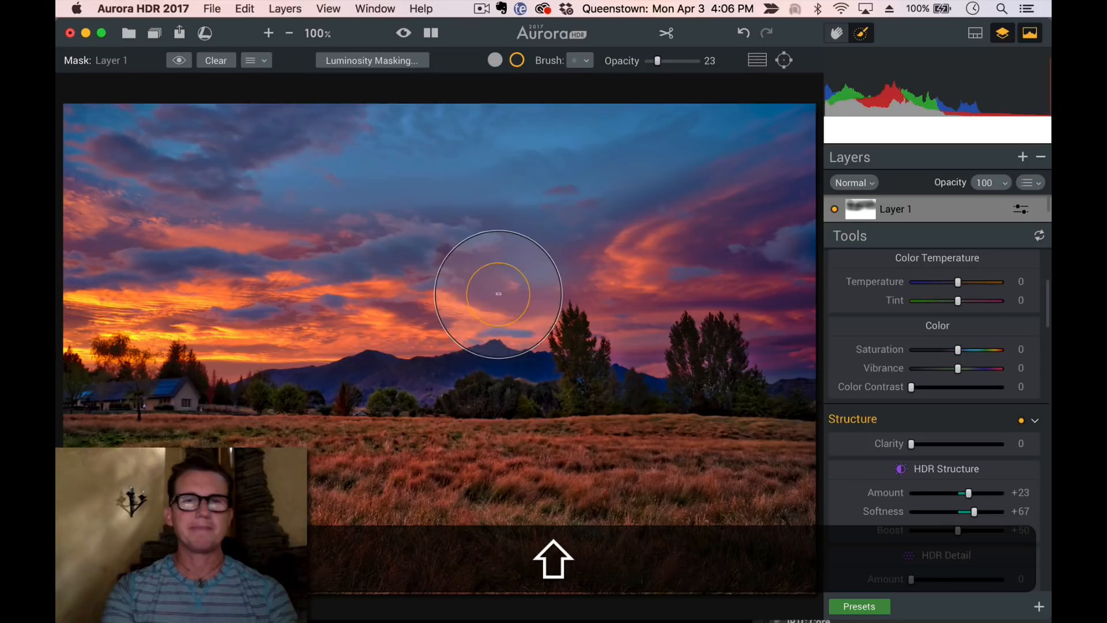
pyautogui.moveTo(498, 294); pyautogui.dragTo(382, 286)
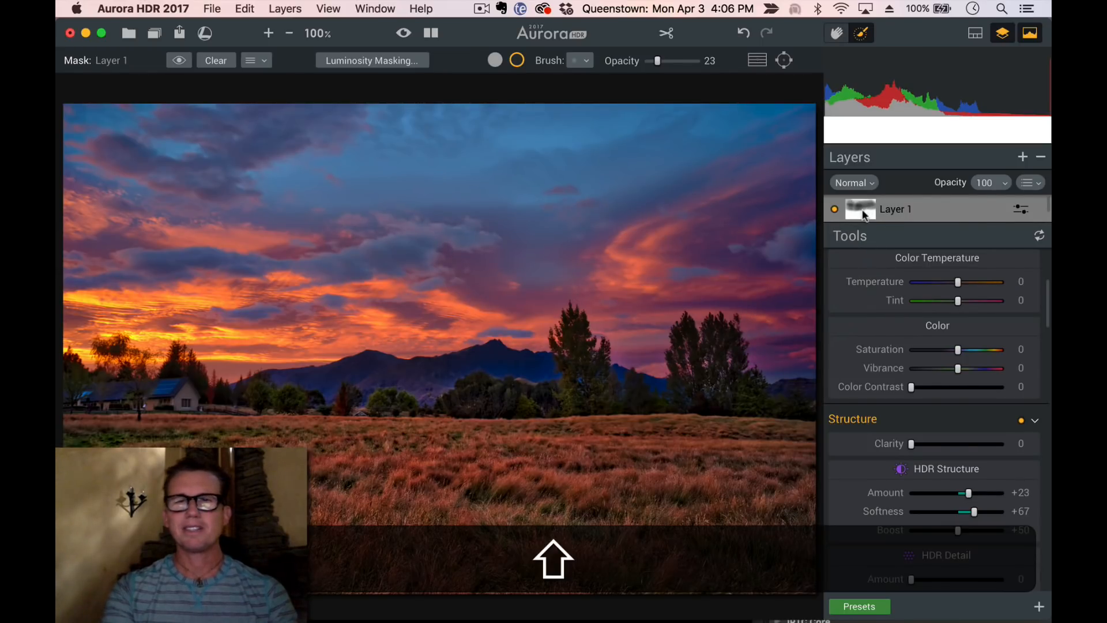
# Examine Layer 1's mask thumbnail in the layers list
pyautogui.scroll(5, 863, 303)
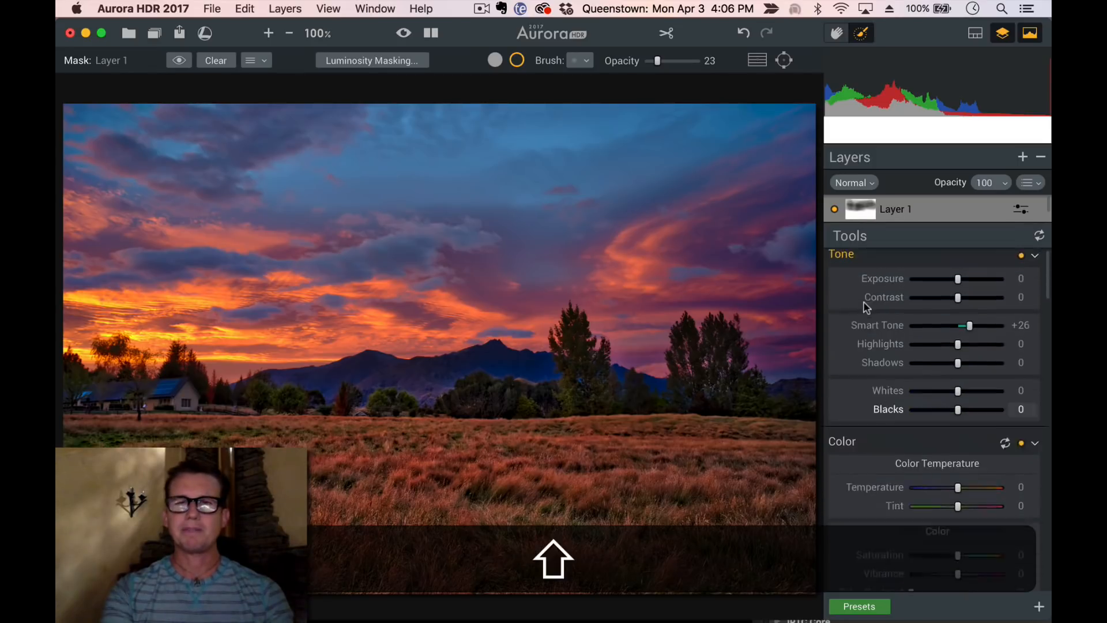
pyautogui.scroll(-2, 902, 212)
pyautogui.scroll(2, 902, 213)
pyautogui.scroll(-1, 902, 211)
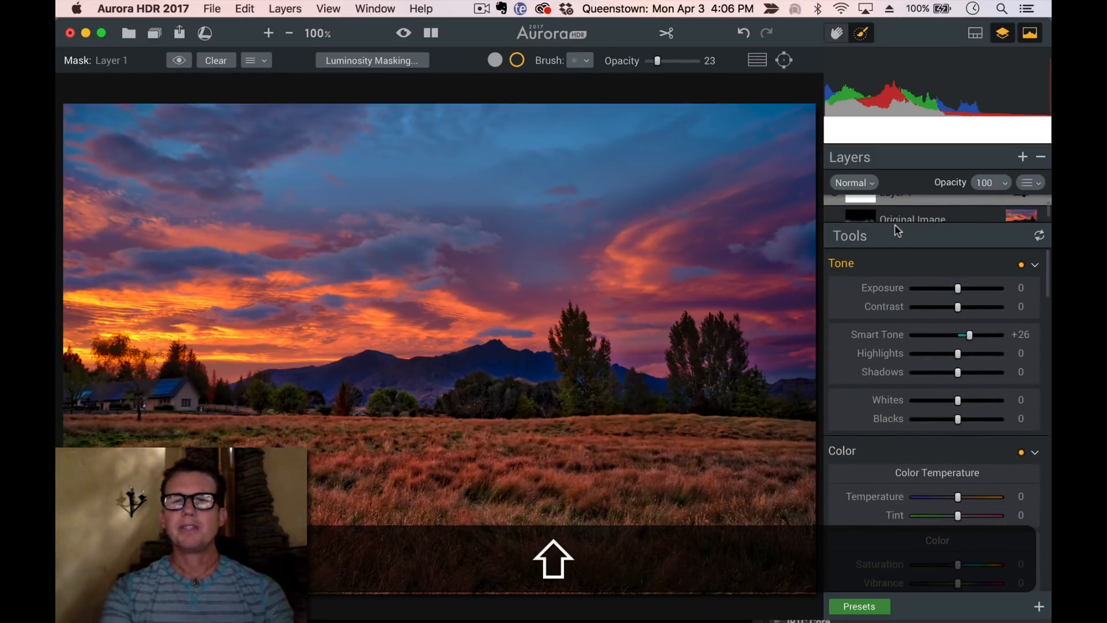
pyautogui.scroll(1, 888, 211)
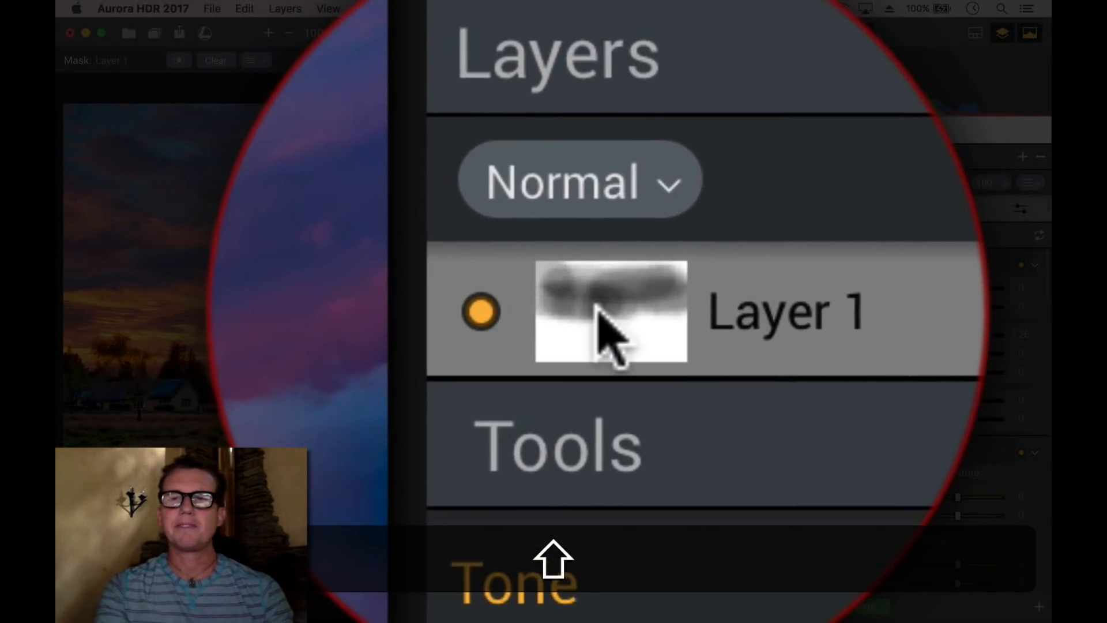
pyautogui.rightClick(597, 314)
pyautogui.click(599, 316)
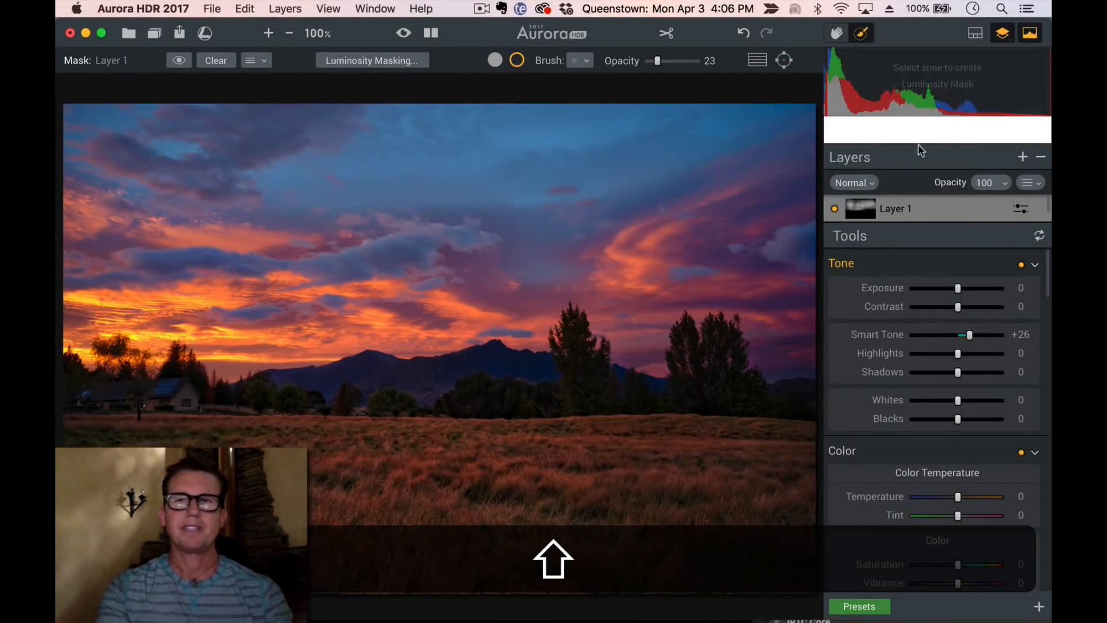
# Toggle Layer 1's visibility on and off to compare the image with and without it
pyautogui.click(835, 209)
pyautogui.click(835, 209)
pyautogui.click(835, 210)
pyautogui.click(835, 209)
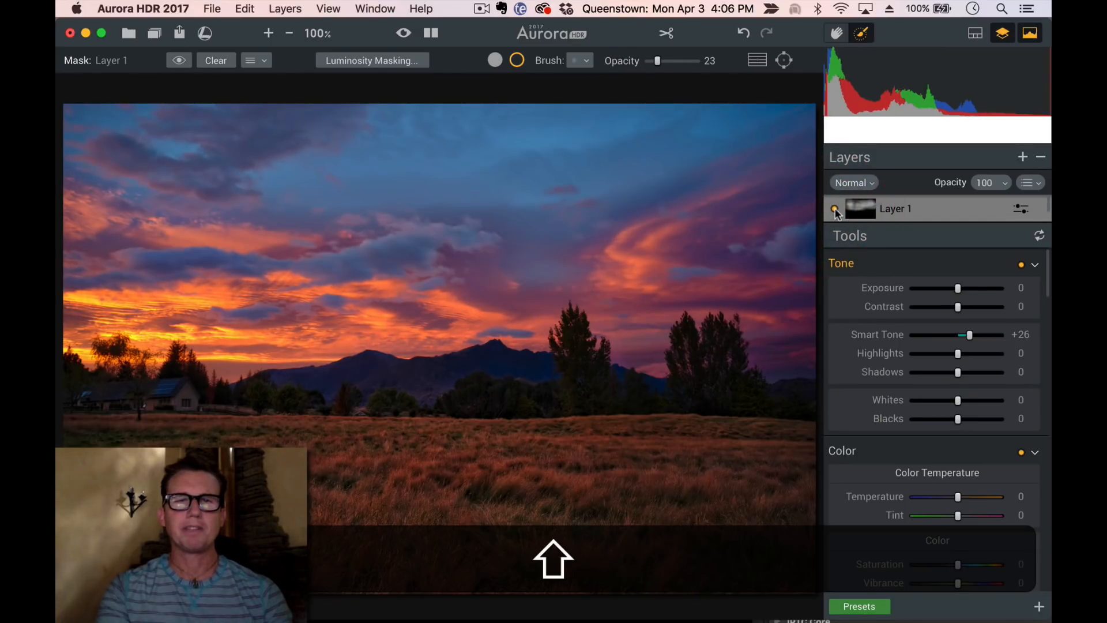
pyautogui.scroll(-10, 912, 398)
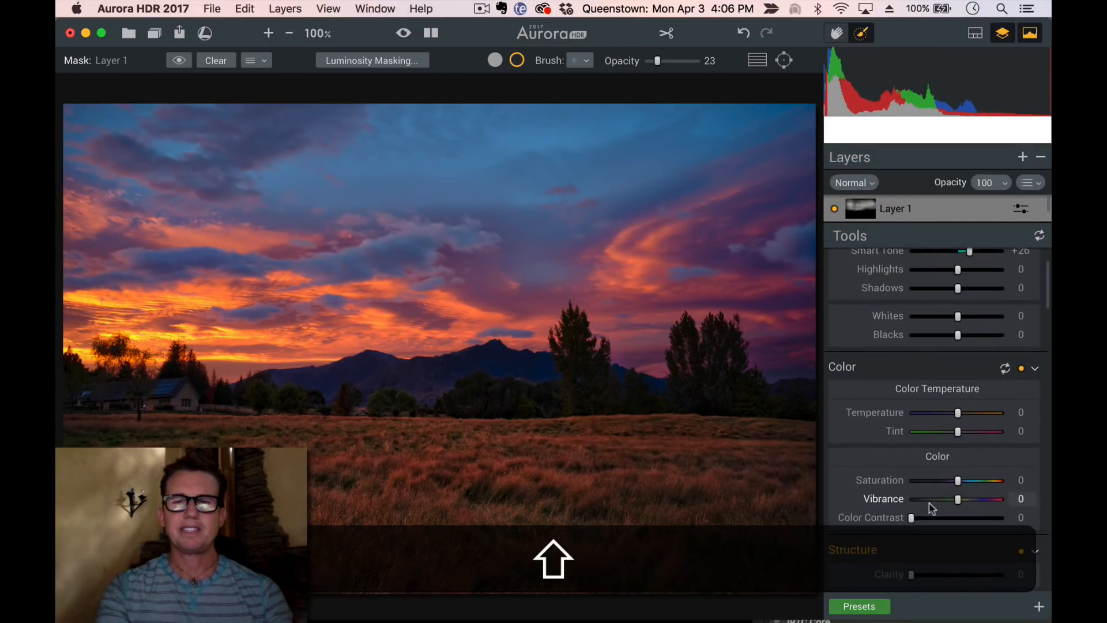
# Set Layer 1's Image Radiance amount to +25
pyautogui.scroll(-3, 929, 504)
pyautogui.click(942, 454)
pyautogui.moveTo(942, 452); pyautogui.dragTo(942, 453)
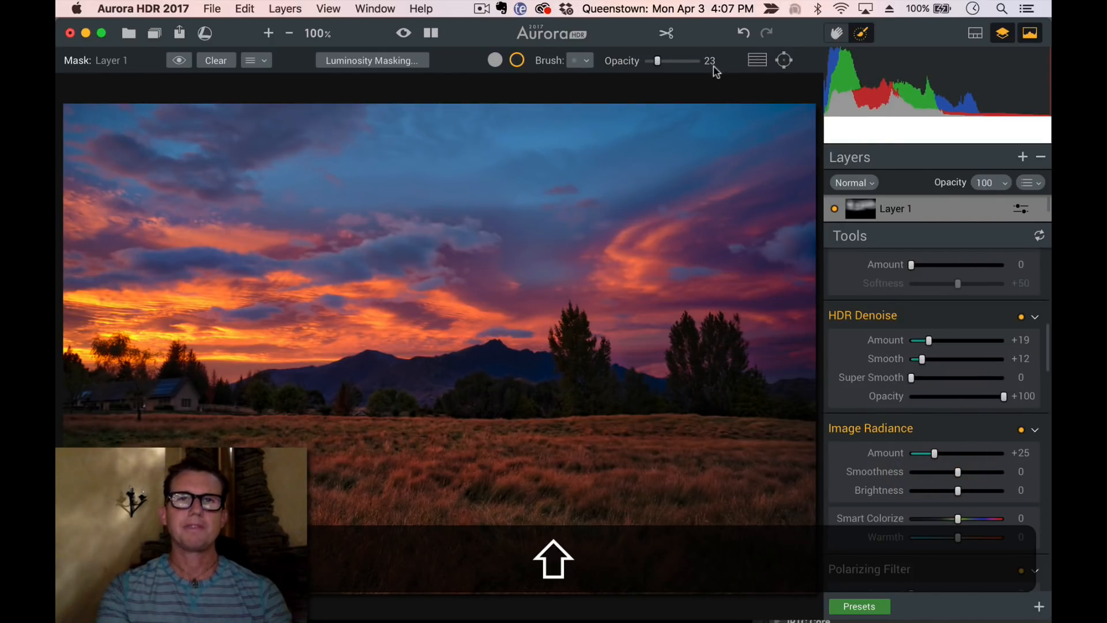
# Toggle the before/after preview repeatedly to compare the original with the edited image
pyautogui.click(404, 35)
pyautogui.click(403, 35)
pyautogui.click(403, 35)
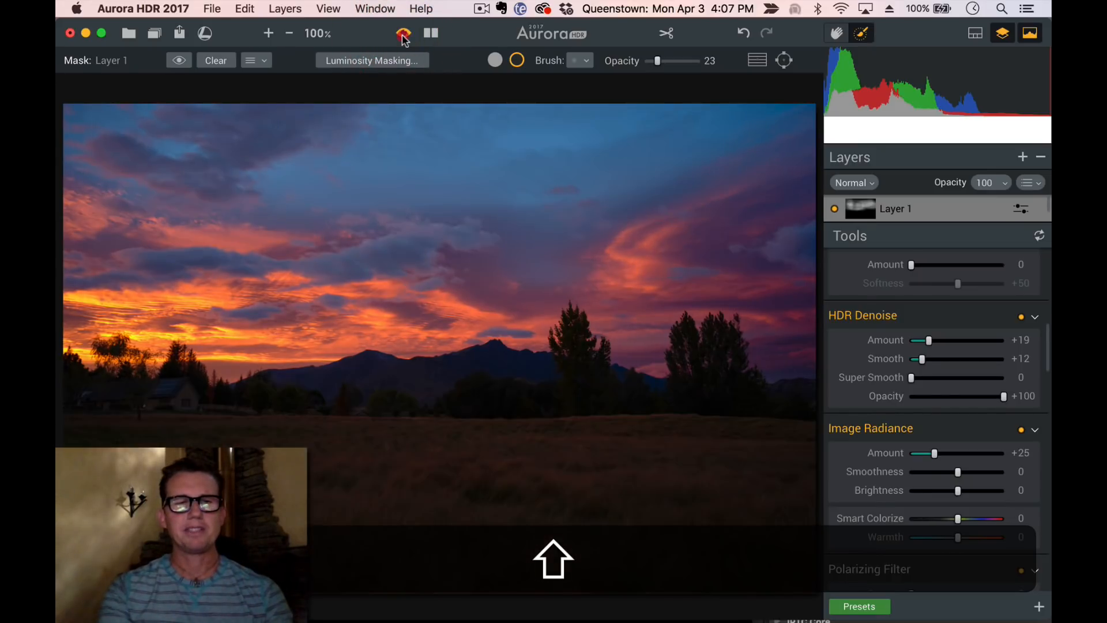
pyautogui.click(404, 35)
pyautogui.click(404, 35)
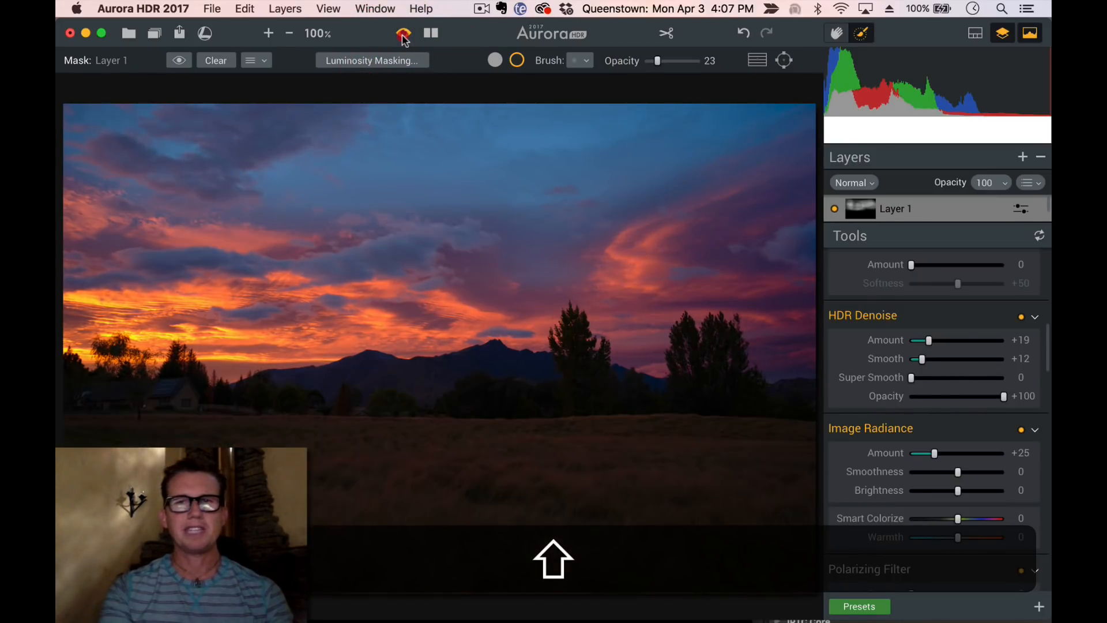
pyautogui.click(404, 35)
pyautogui.click(404, 34)
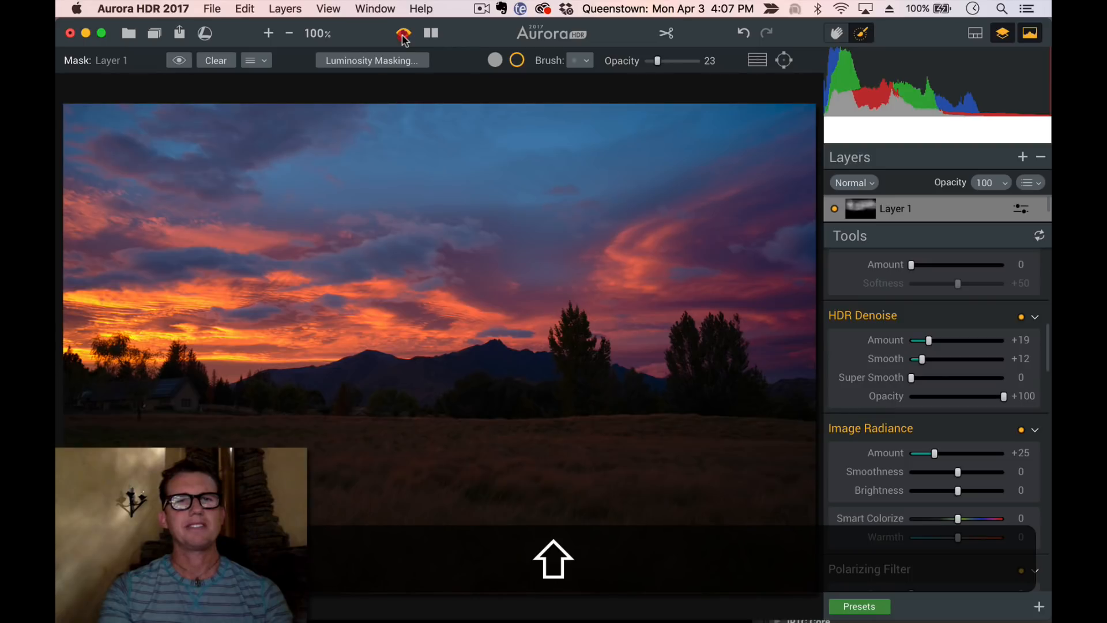
pyautogui.click(404, 35)
# Export the image as a JPEG named Queenstown Shooting (13 of 47)_HDR.jpg into the Completed folder
pyautogui.click(179, 34)
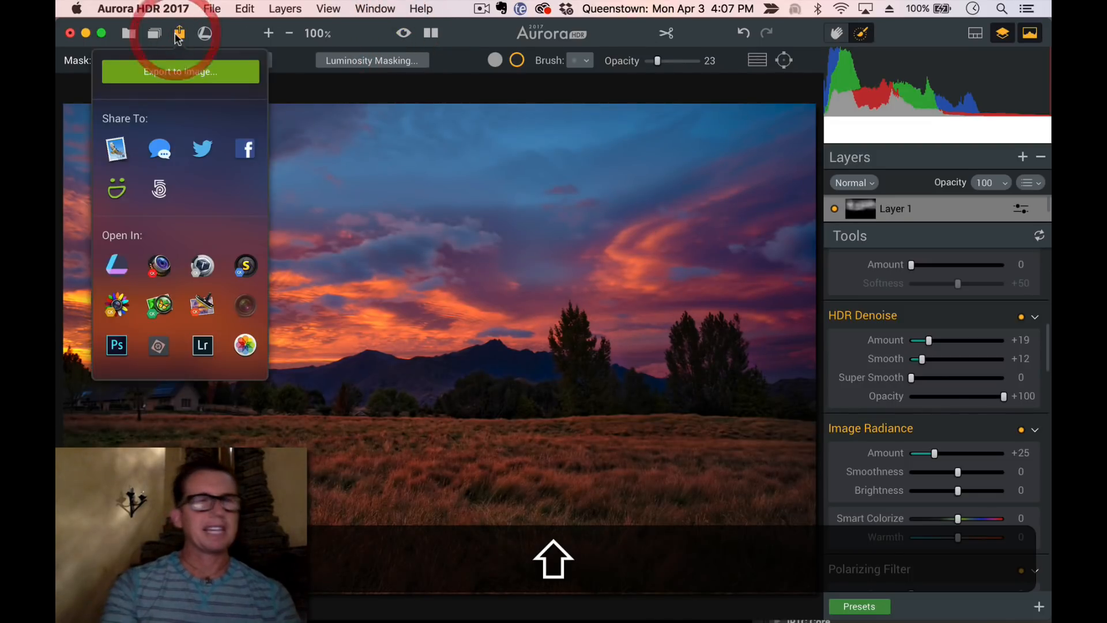
pyautogui.click(180, 71)
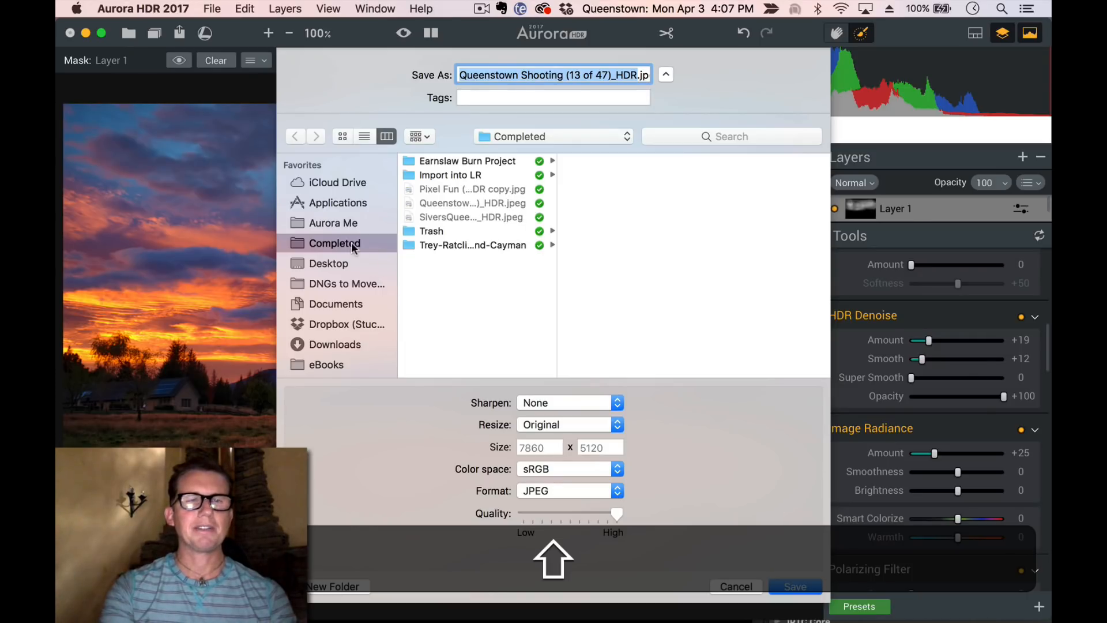
pyautogui.click(807, 586)
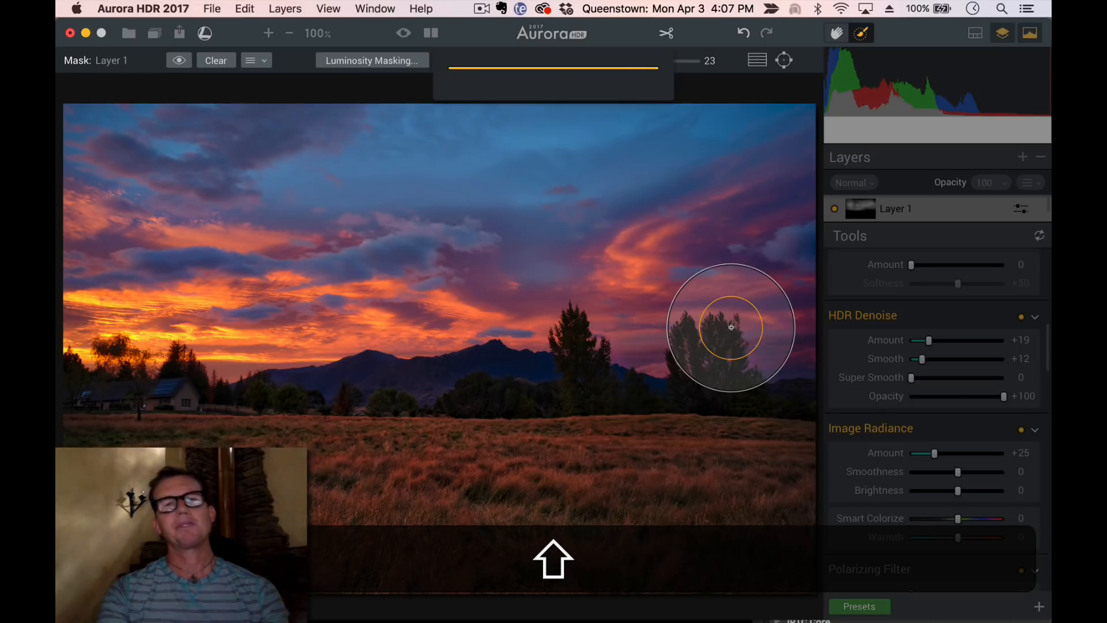
# Switch to Lightroom and inspect the Queenstown Shooting (16 of 47) photo at 1:1 zoom in the grid of picks
pyautogui.moveTo(388, 621)
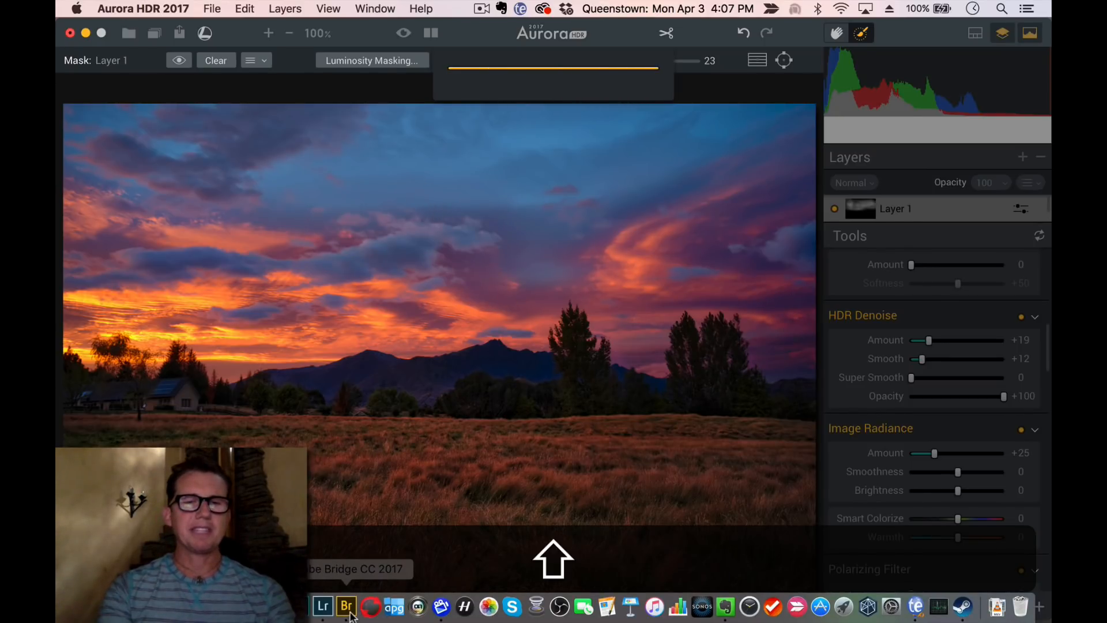
pyautogui.click(321, 609)
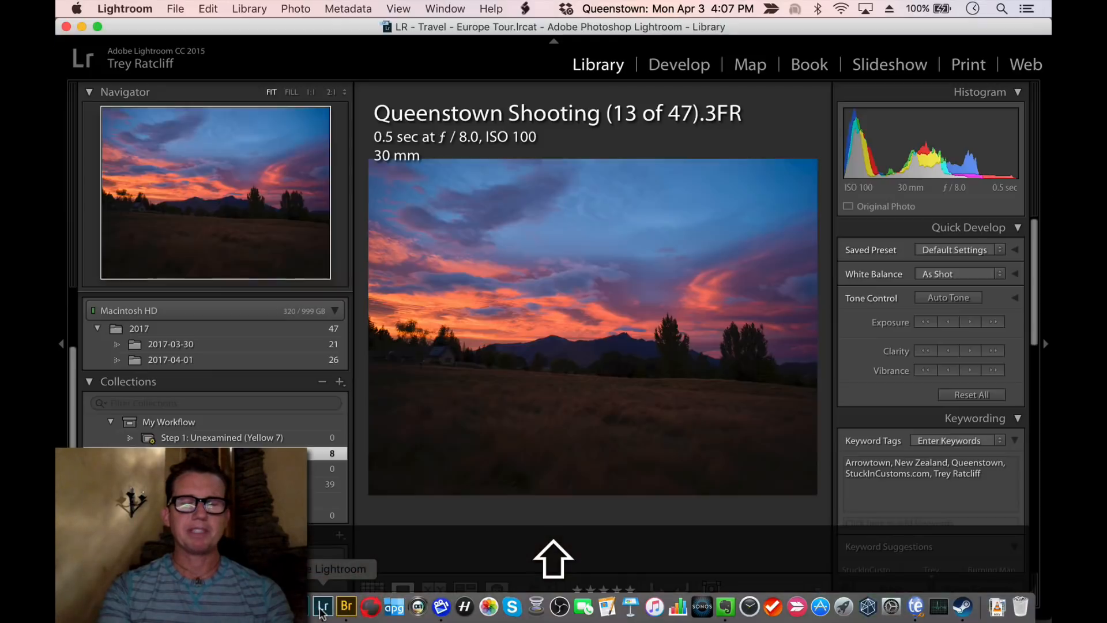
pyautogui.hotkey('shift', 'g')
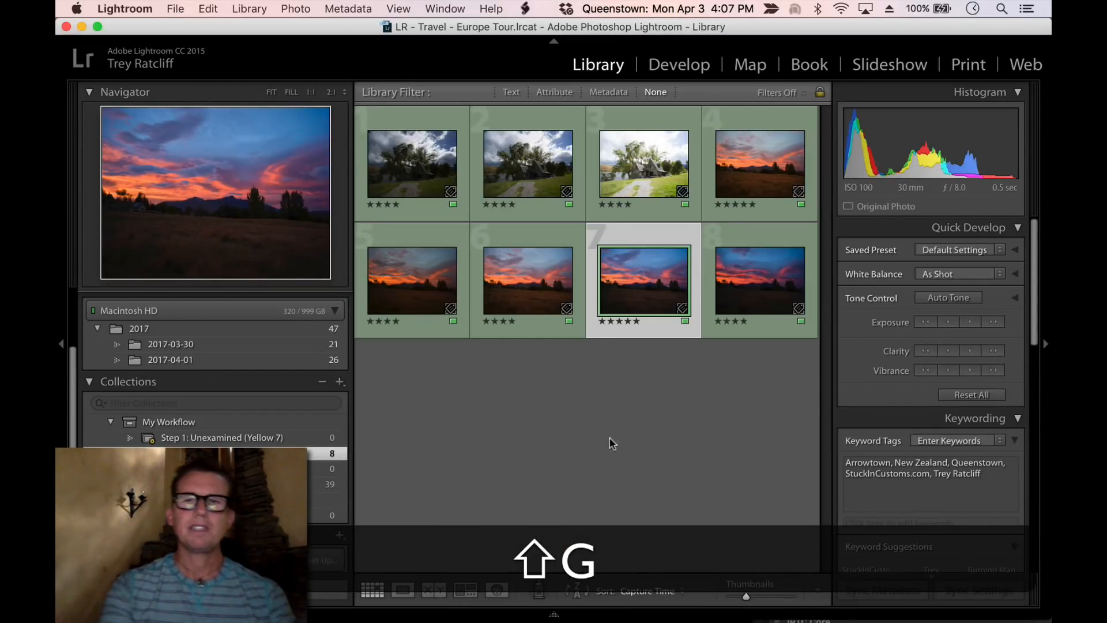
pyautogui.doubleClick(760, 170)
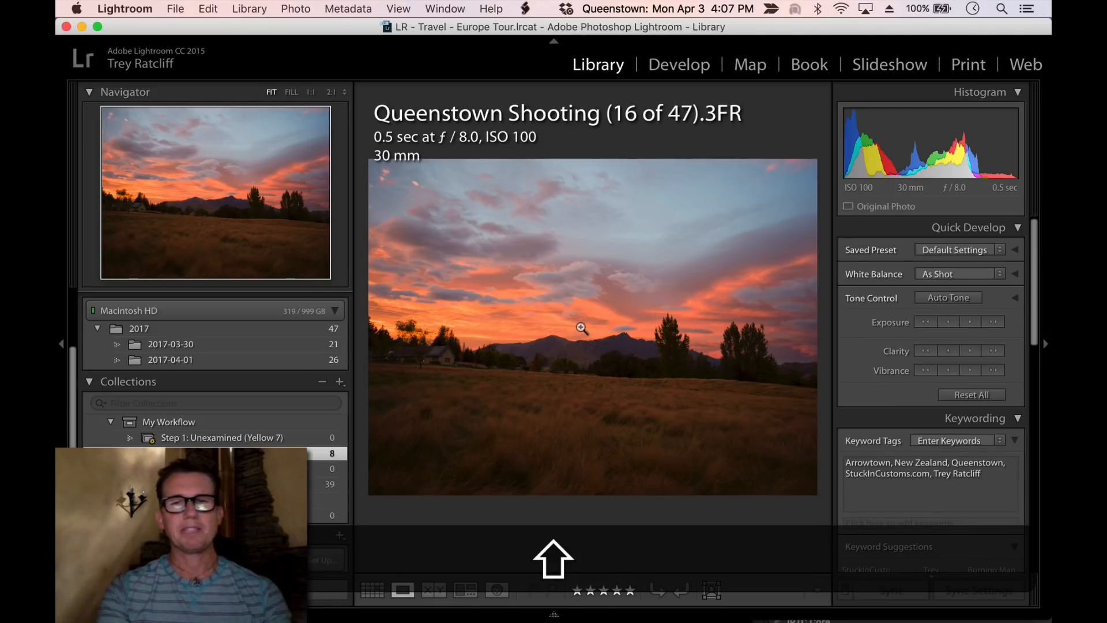
pyautogui.click(583, 437)
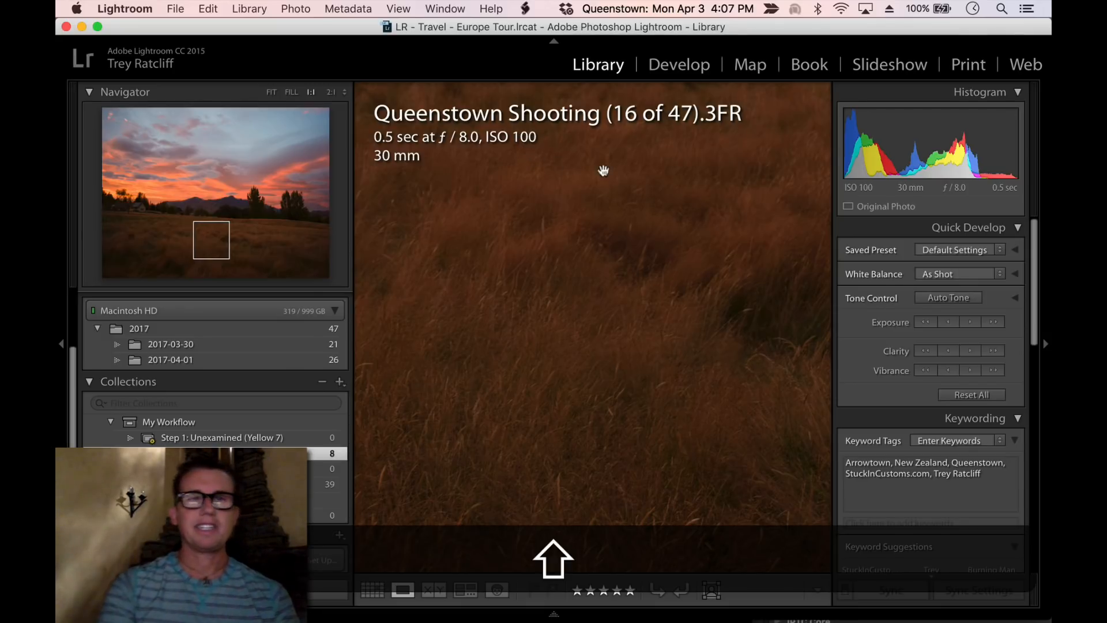
pyautogui.moveTo(603, 170); pyautogui.dragTo(558, 335)
pyautogui.click(589, 316)
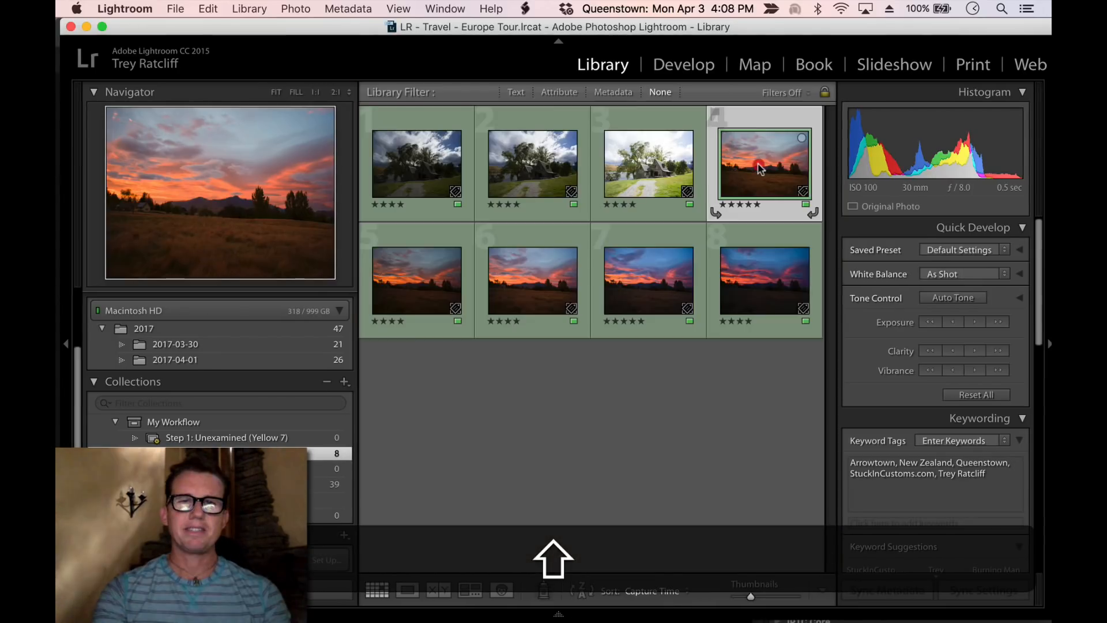
# Send the Queenstown Shooting (16 of 47) photo to Aurora HDR and create the HDR image
pyautogui.moveTo(324, 621)
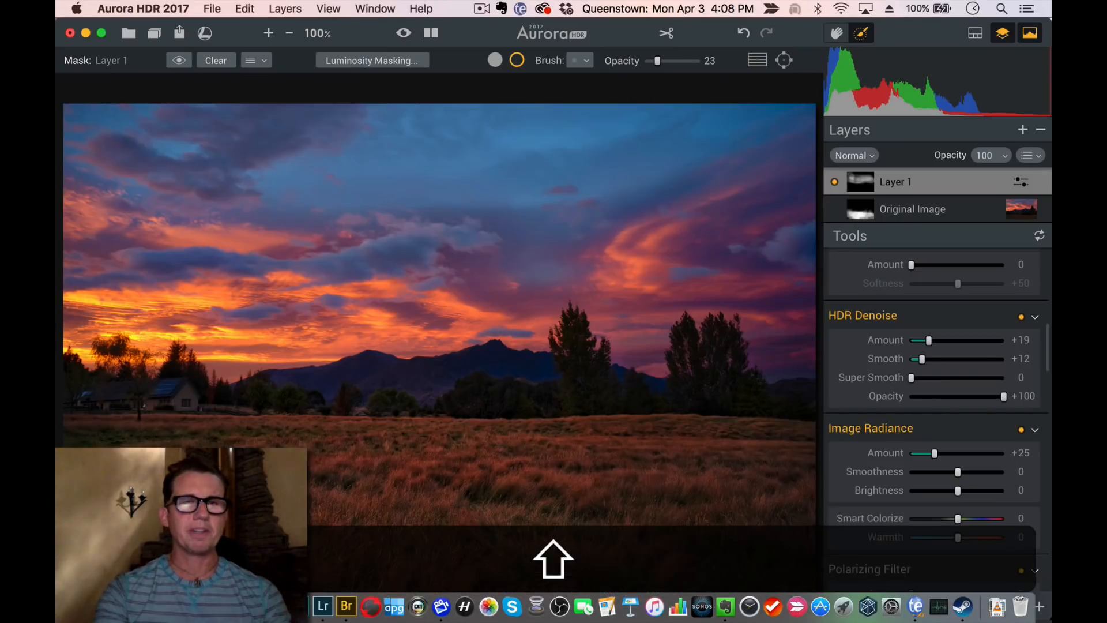
pyautogui.press('super+w')
pyautogui.click(503, 134)
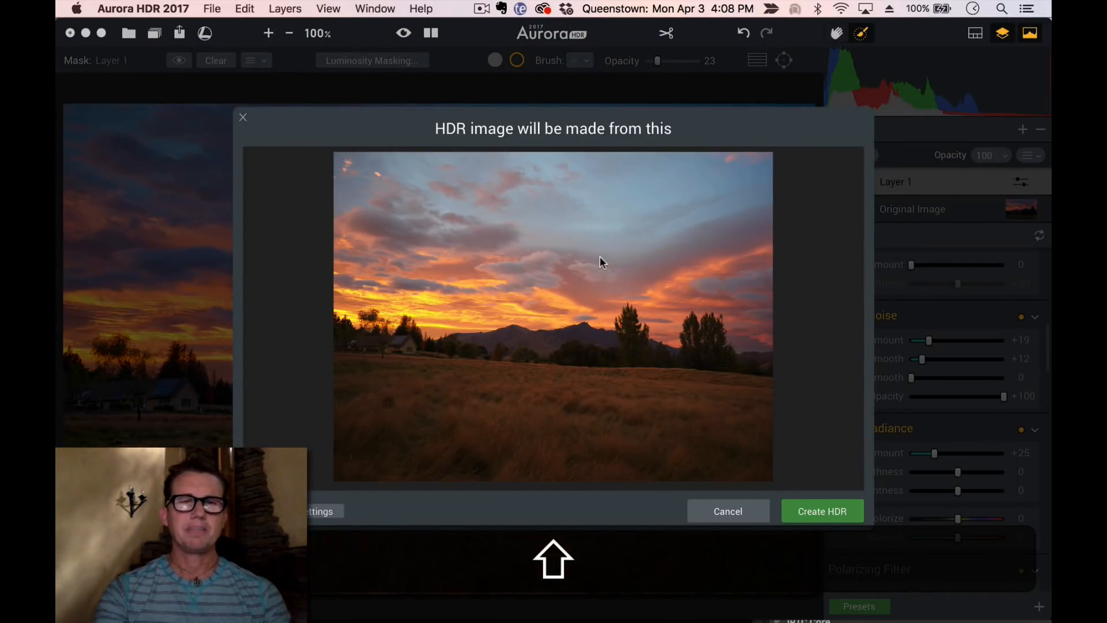
pyautogui.click(826, 510)
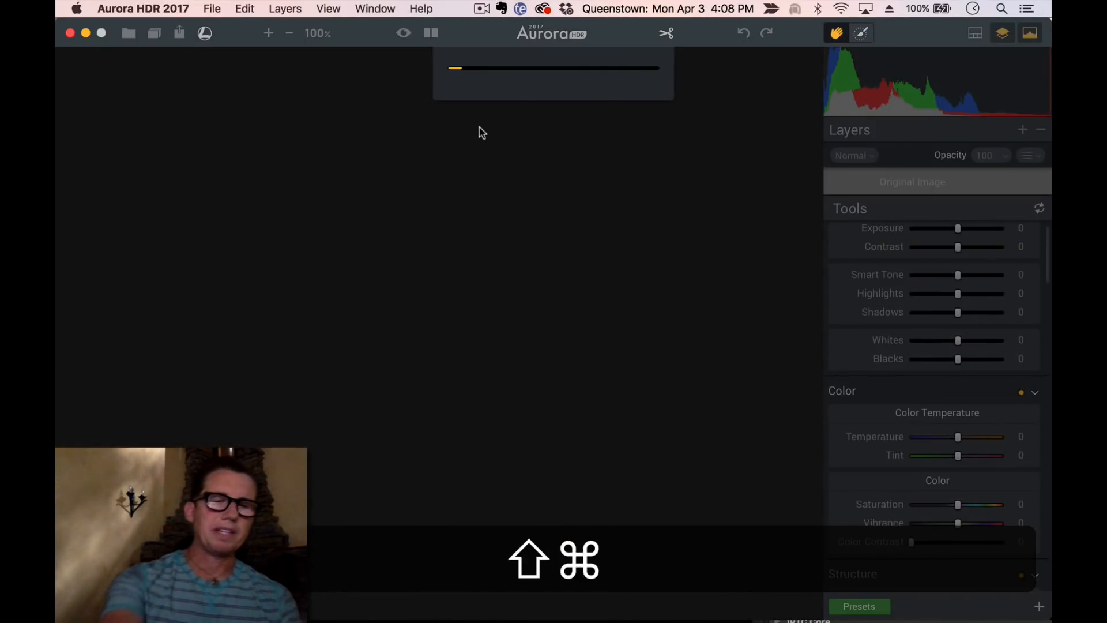
# Return to Lightroom and open Queenstown Shooting (13 of 47) in the Develop module with the side panel hidden
pyautogui.press('super+shift+Tab')
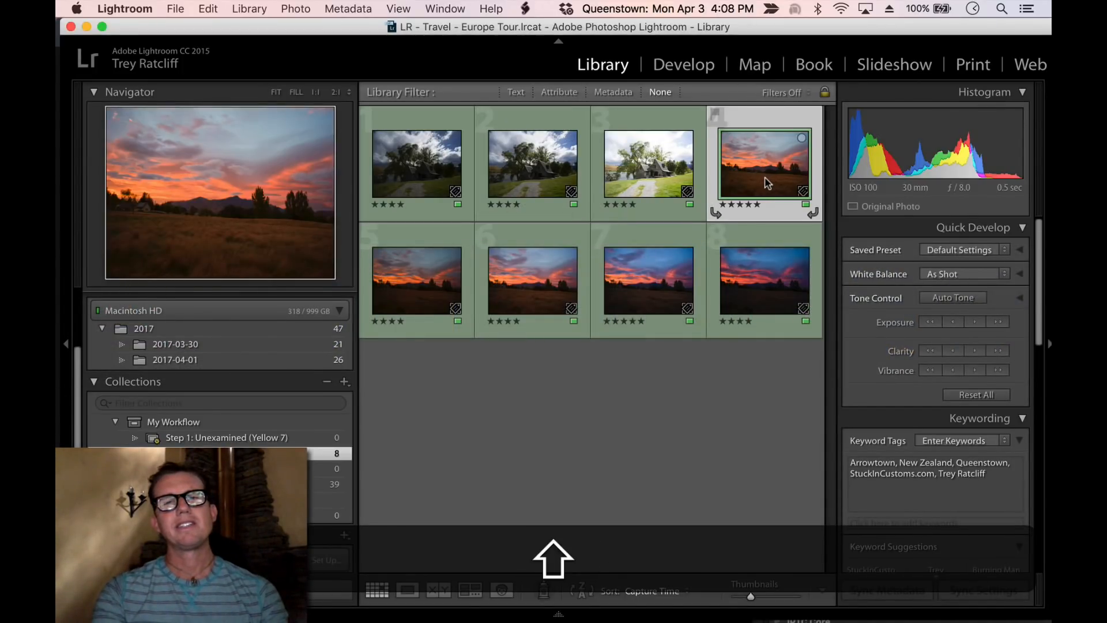
pyautogui.doubleClick(630, 287)
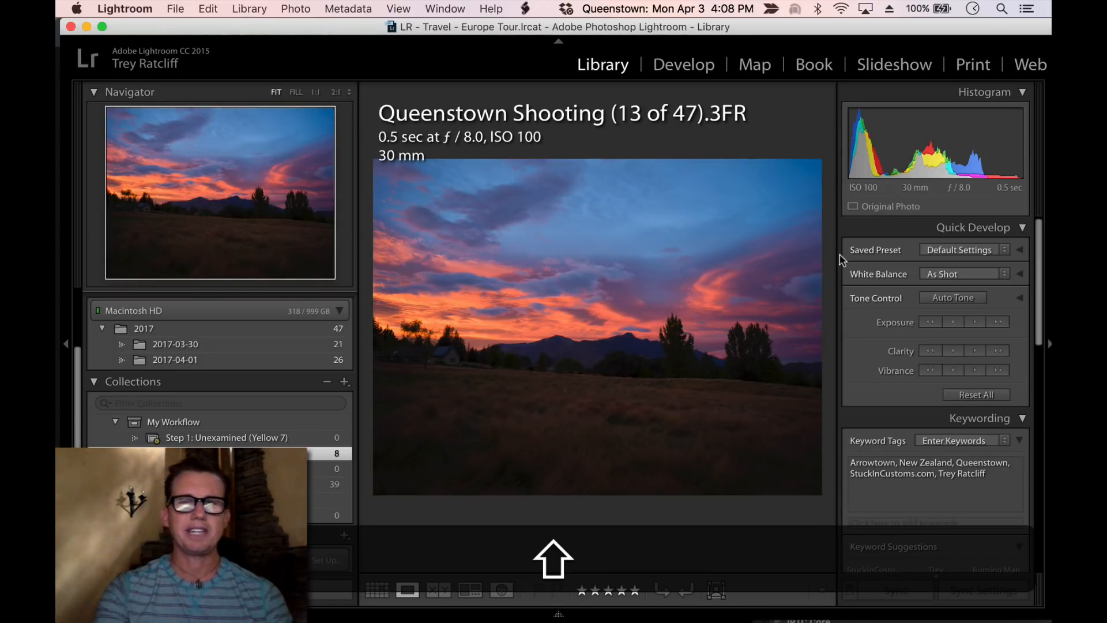
pyautogui.hotkey('shift', 'd')
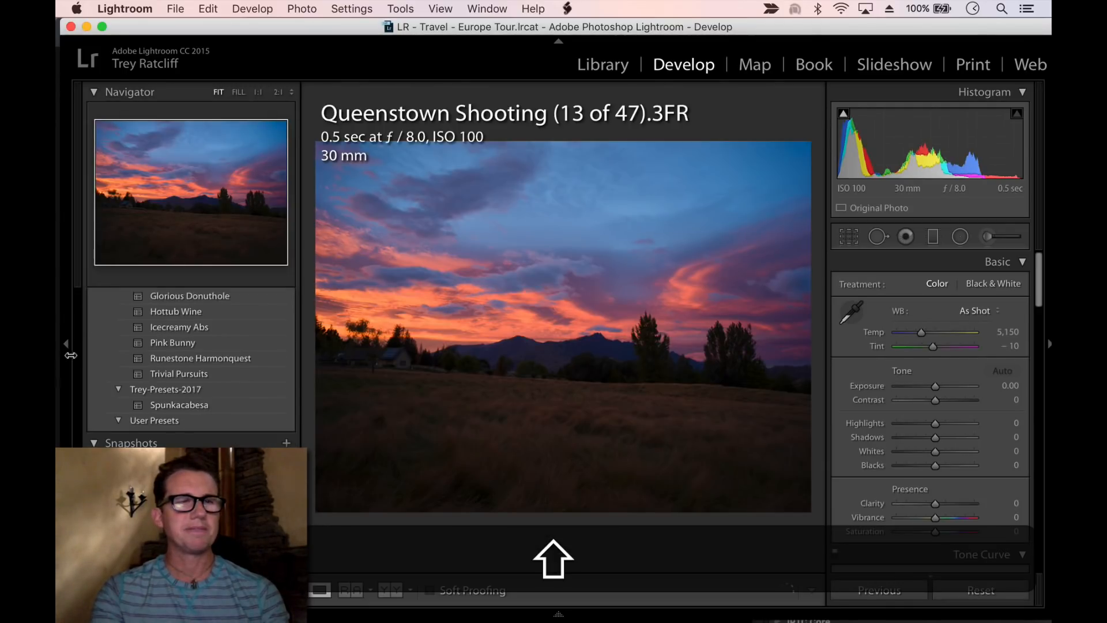
pyautogui.click(66, 346)
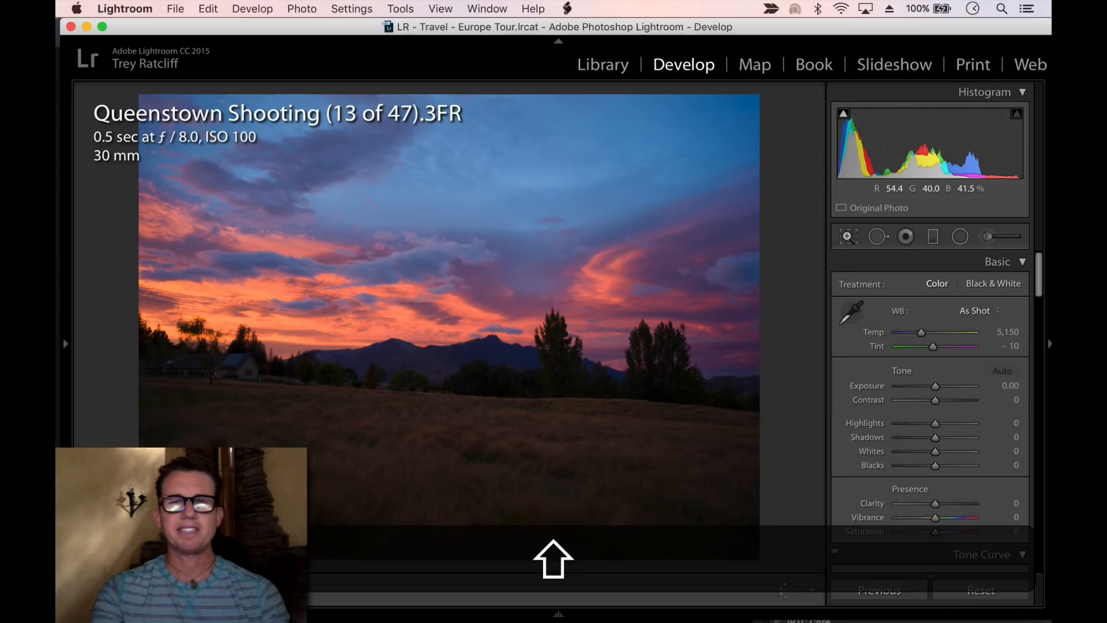
# Straighten the photo to about -3.88° and crop down the top edge, then apply the crop
pyautogui.click(849, 237)
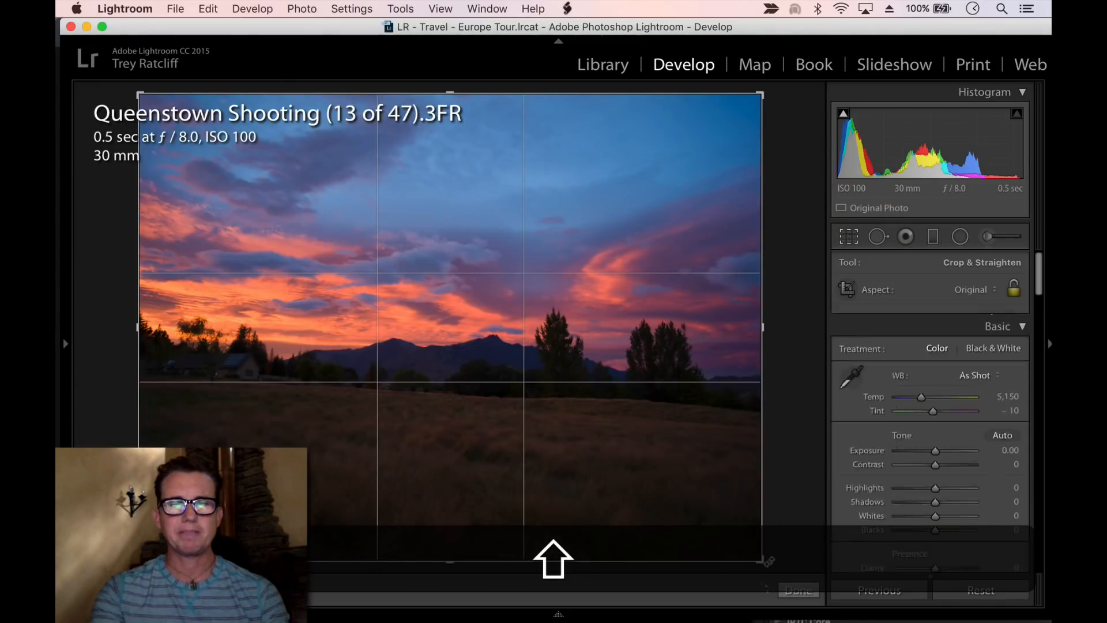
pyautogui.moveTo(768, 560); pyautogui.dragTo(802, 547)
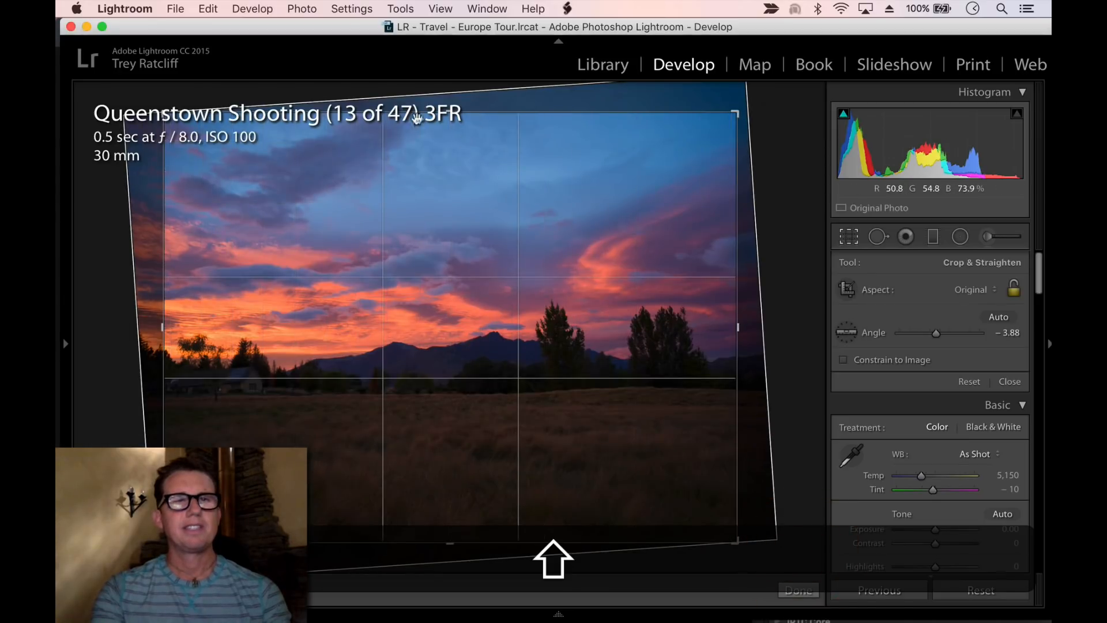
pyautogui.moveTo(421, 114); pyautogui.dragTo(421, 139)
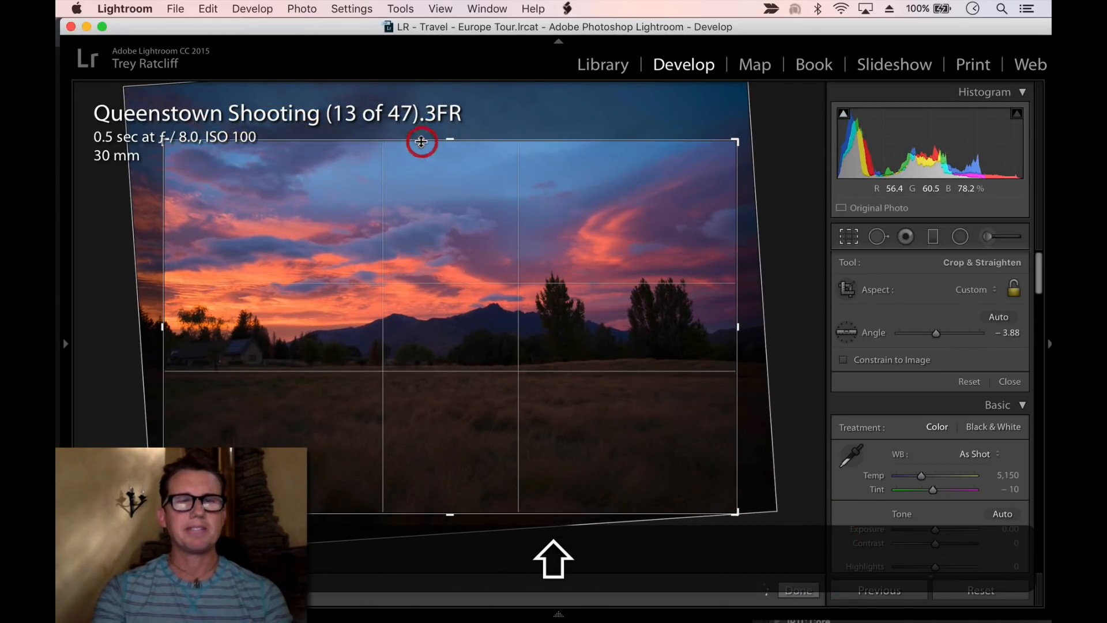
pyautogui.hotkey('shift', 'Return')
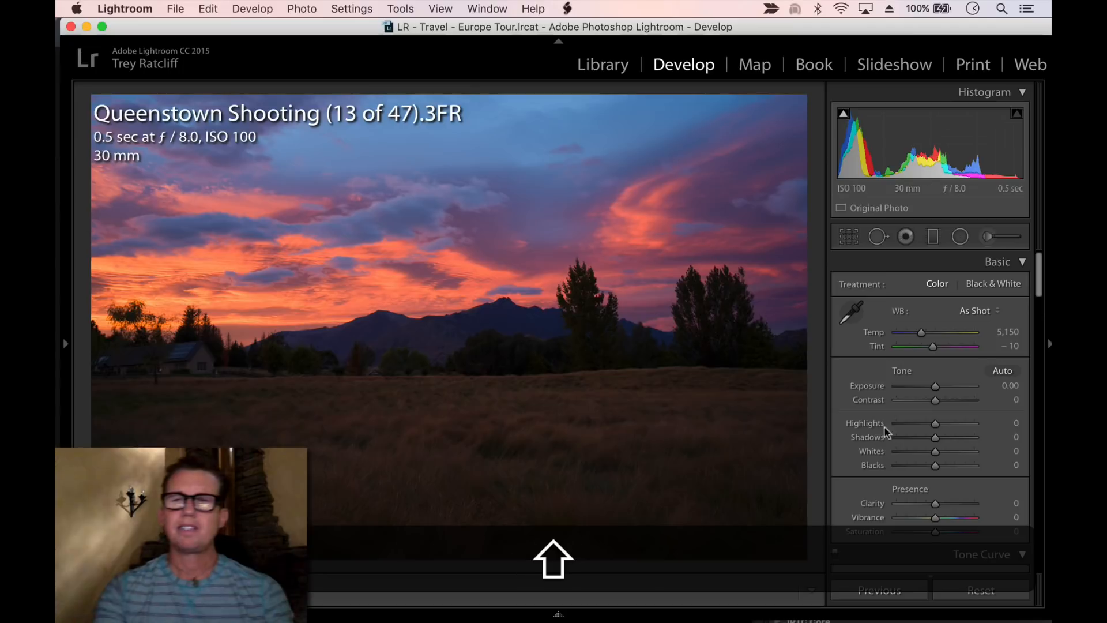
# Raise the Shadows to +48
pyautogui.click(955, 438)
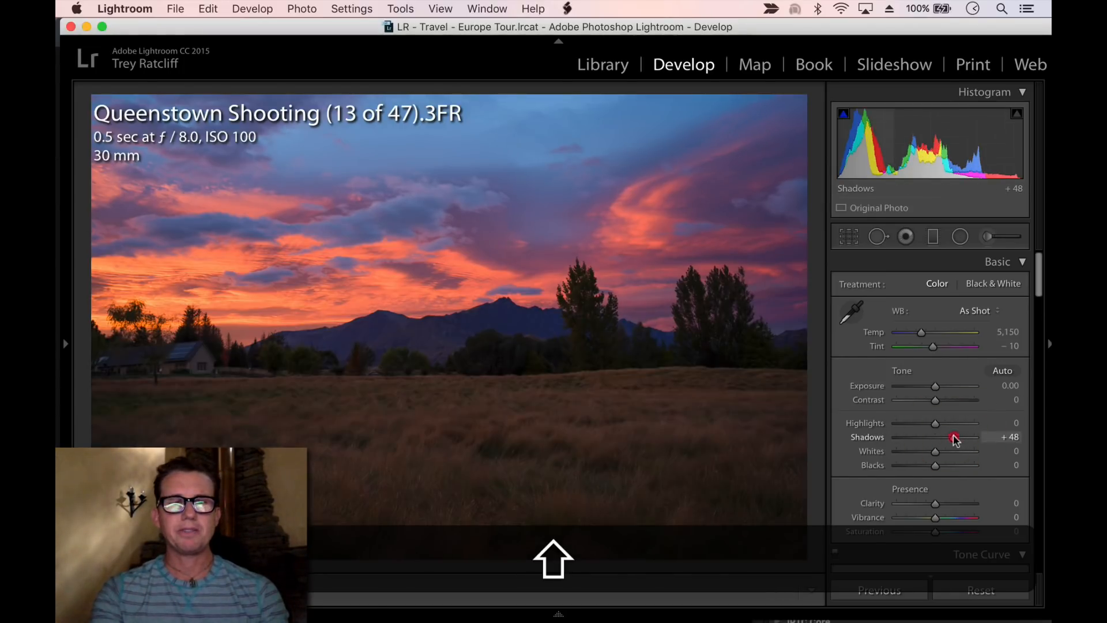
pyautogui.moveTo(957, 439); pyautogui.dragTo(941, 474)
# Add a graduated filter over the foreground field with Temp 45, Exposure 1.30 and Clarity 0
pyautogui.scroll(-2, 952, 441)
pyautogui.click(933, 238)
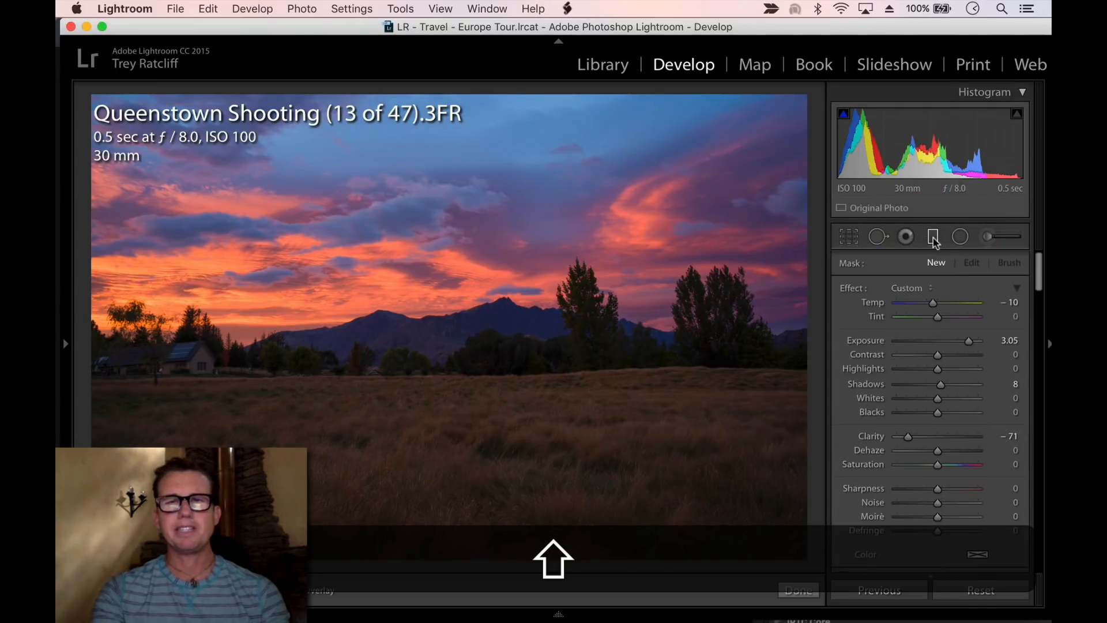
pyautogui.moveTo(476, 521); pyautogui.dragTo(476, 307)
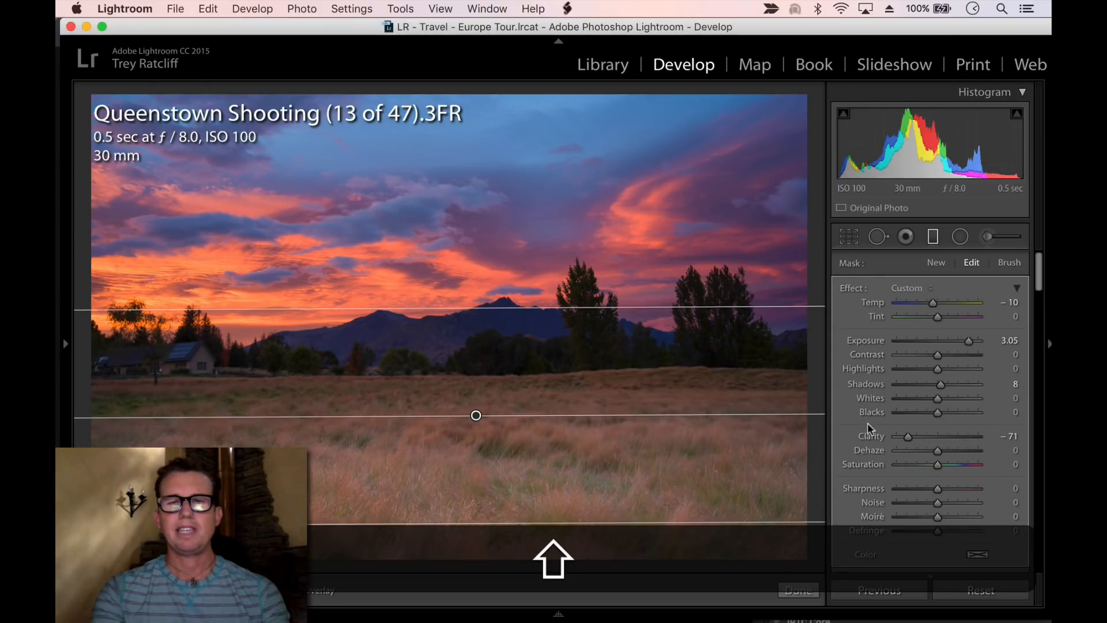
pyautogui.doubleClick(870, 438)
pyautogui.moveTo(971, 343)
pyautogui.mouseDown()
pyautogui.moveTo(944, 340)
pyautogui.moveTo(952, 344)
pyautogui.mouseUp()
pyautogui.moveTo(946, 303); pyautogui.dragTo(955, 304)
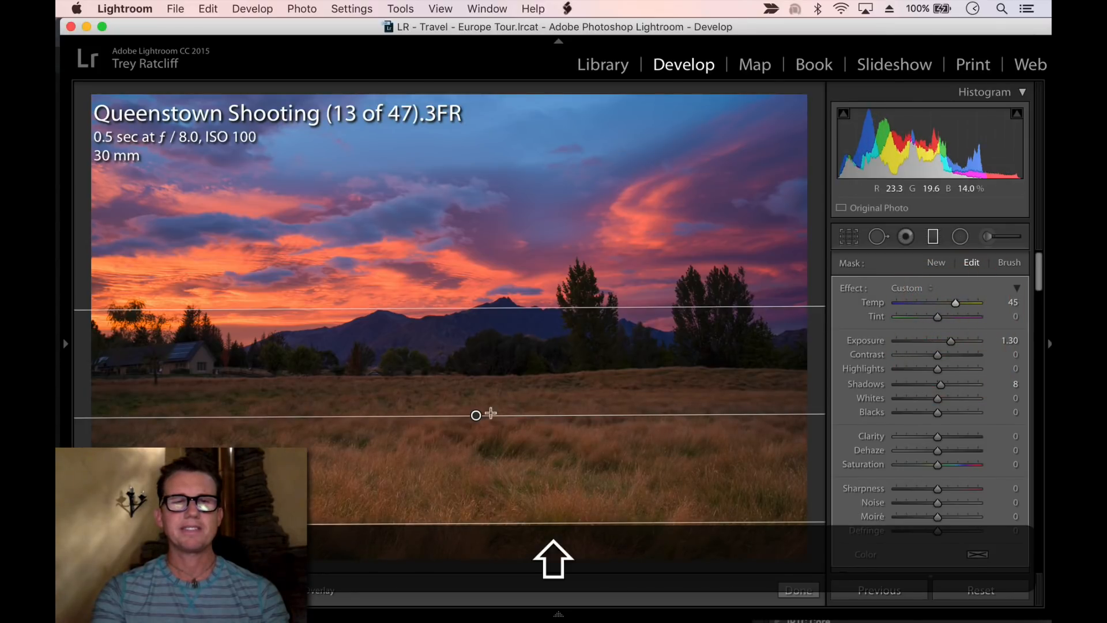
pyautogui.moveTo(477, 414); pyautogui.dragTo(476, 391)
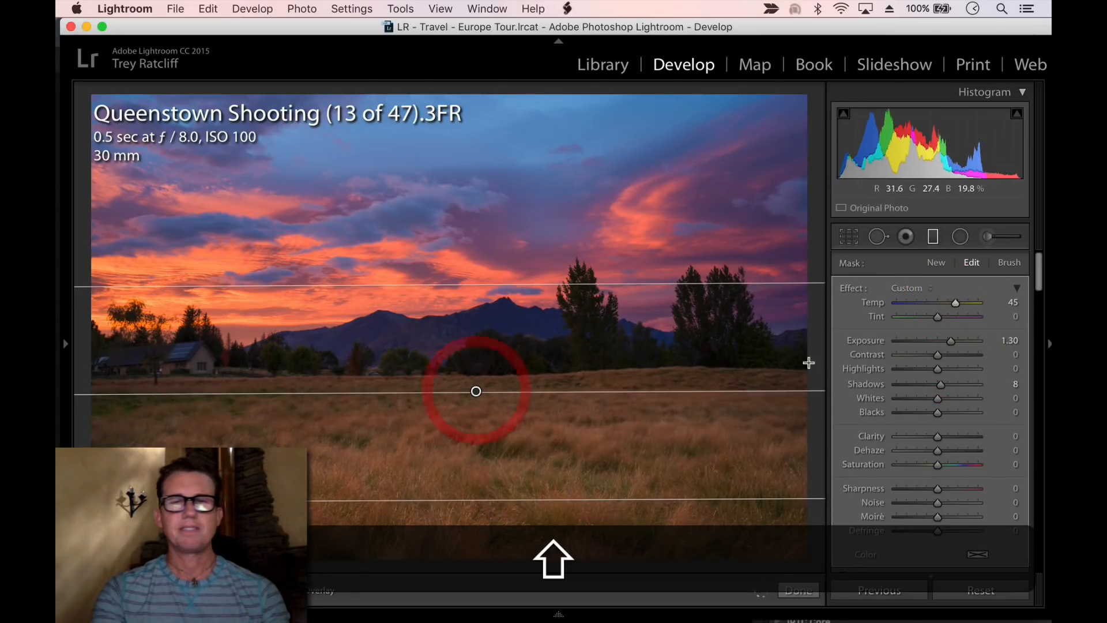
# Set the field filter's Sharpness to 57, Clarity to 14 and Saturation to 29
pyautogui.scroll(-3, 860, 402)
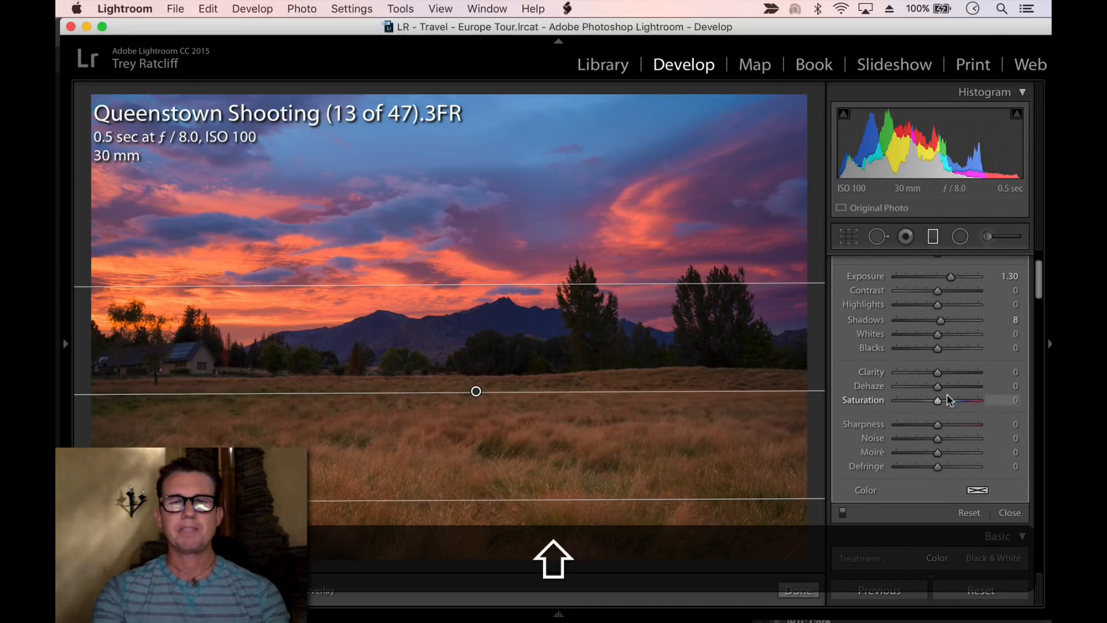
pyautogui.click(961, 425)
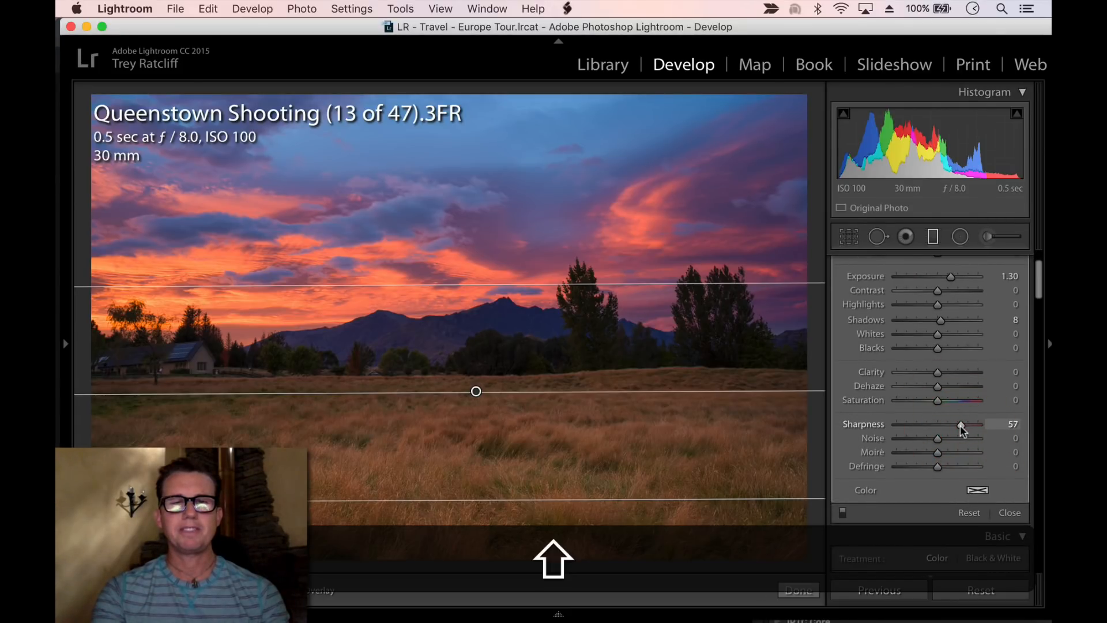
pyautogui.click(958, 373)
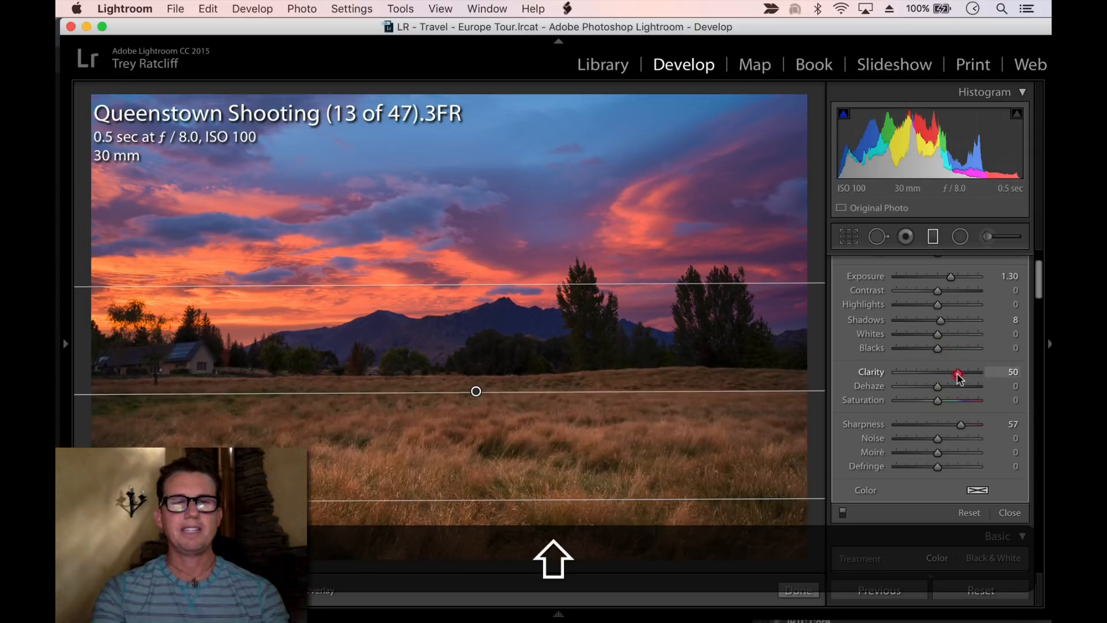
pyautogui.moveTo(950, 376)
pyautogui.mouseDown()
pyautogui.moveTo(932, 375)
pyautogui.moveTo(961, 375)
pyautogui.mouseUp()
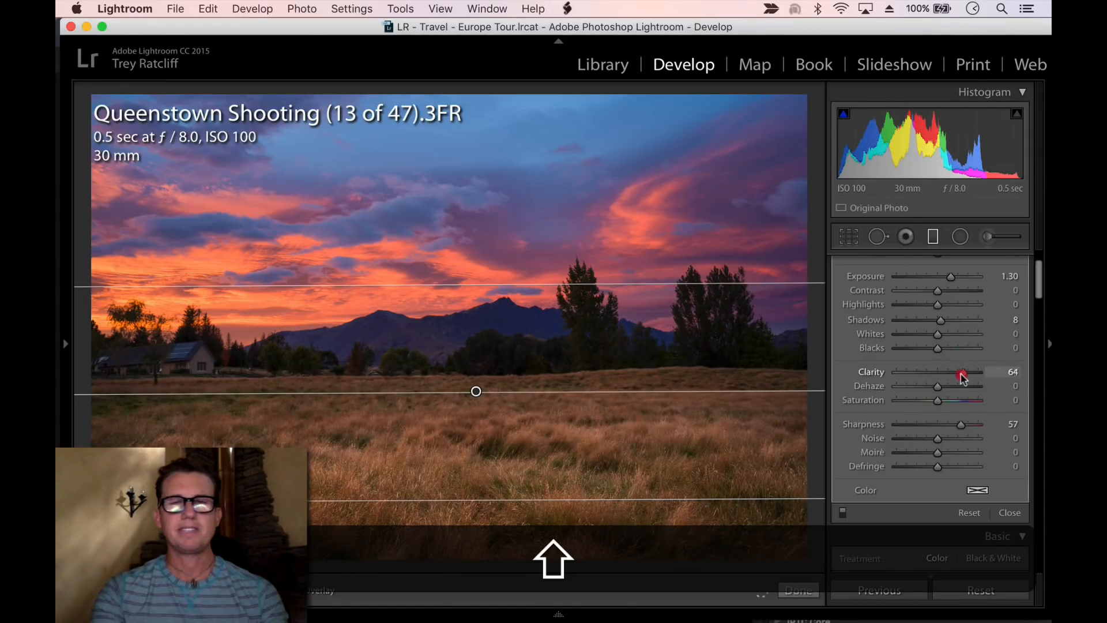
pyautogui.click(949, 399)
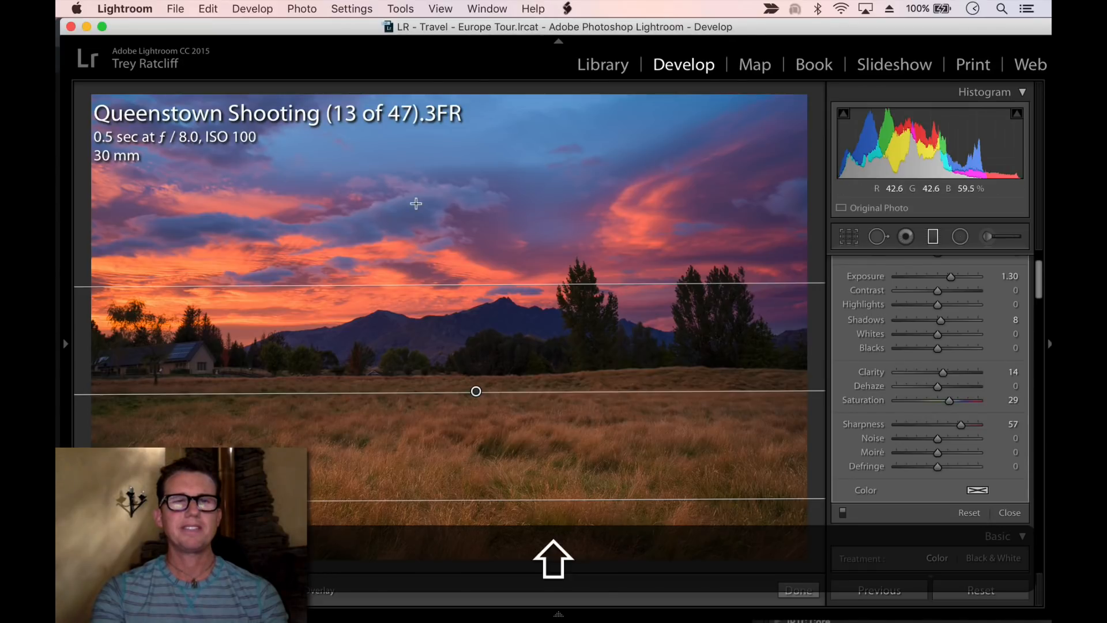
# Add a second graduated filter from the sky down to the horizon with Exposure 0, Contrast 47, Clarity 38, Saturation 0 and Sharpness 0
pyautogui.moveTo(442, 190); pyautogui.dragTo(444, 365)
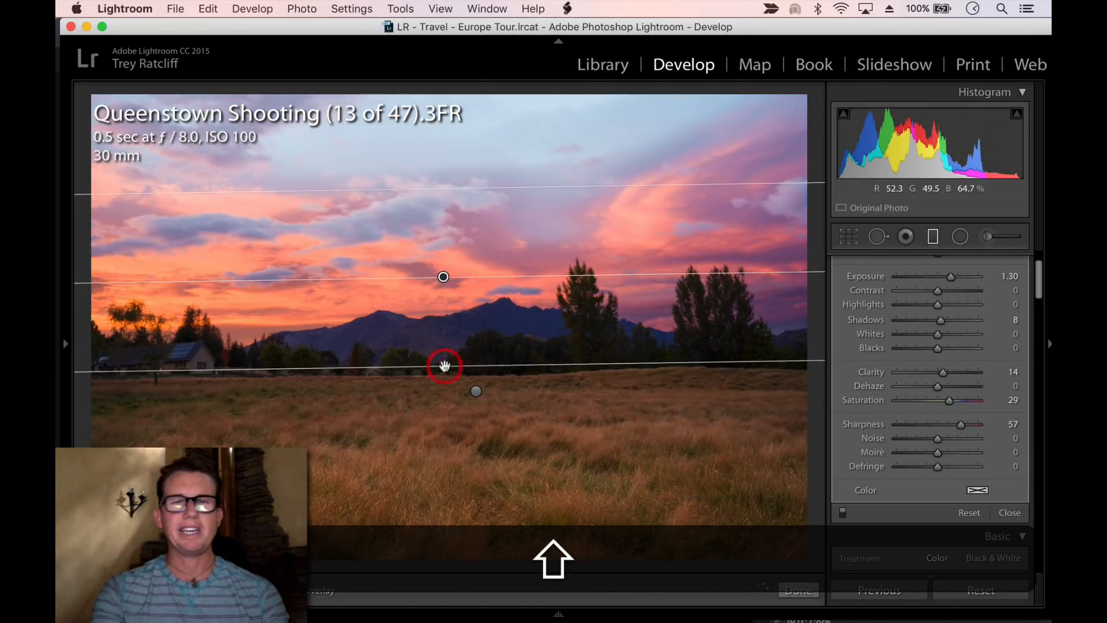
pyautogui.doubleClick(868, 400)
pyautogui.doubleClick(865, 424)
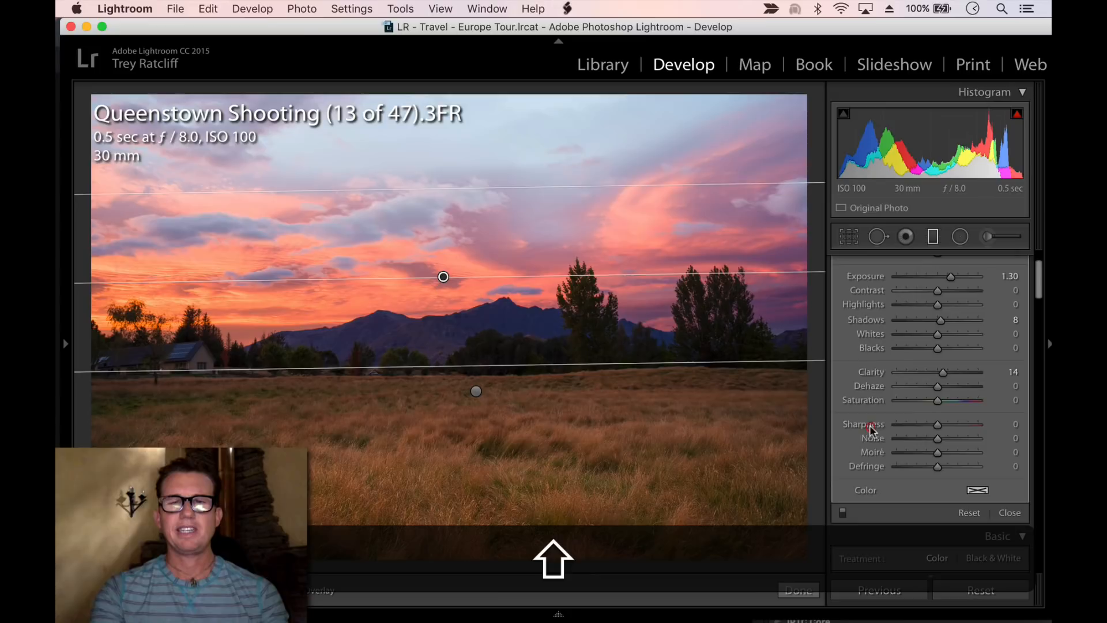
pyautogui.scroll(2, 952, 344)
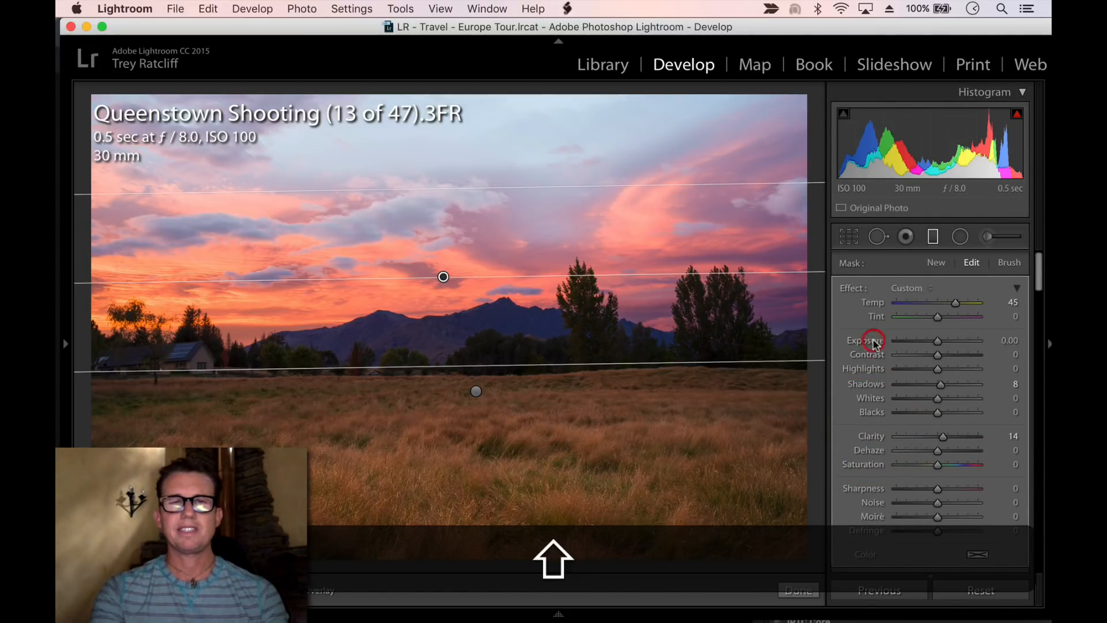
pyautogui.doubleClick(868, 340)
pyautogui.moveTo(939, 355); pyautogui.dragTo(955, 356)
pyautogui.moveTo(943, 437); pyautogui.dragTo(954, 438)
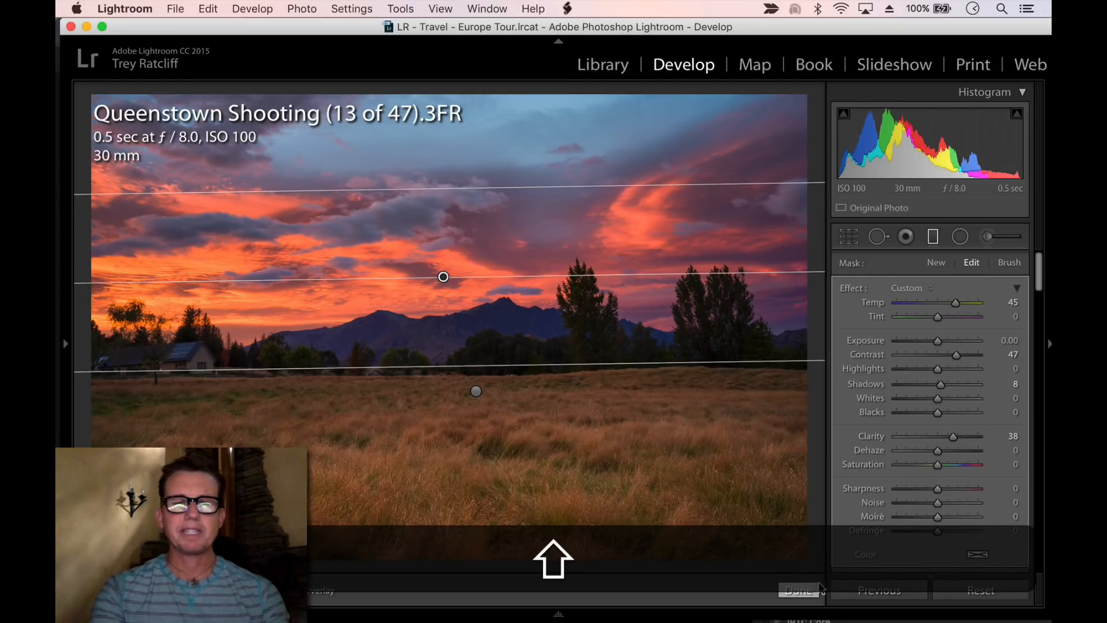
pyautogui.click(804, 592)
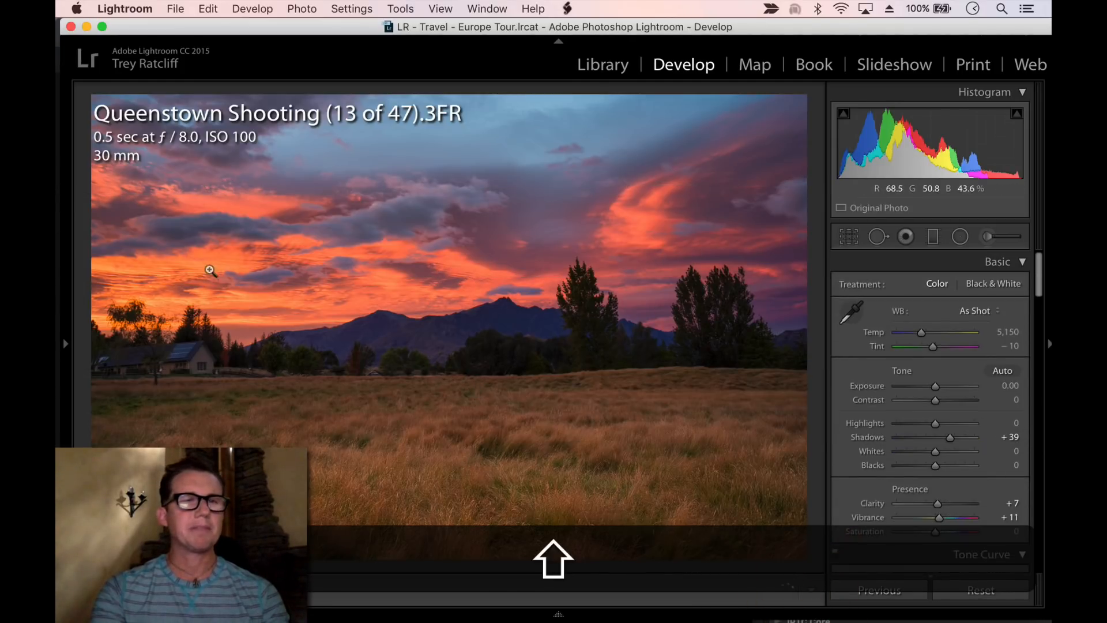
# Set Highlights to -26 and Whites to -35, then export the photo to Aurora HDR 2017 with a user export preset
pyautogui.moveTo(935, 423); pyautogui.dragTo(921, 452)
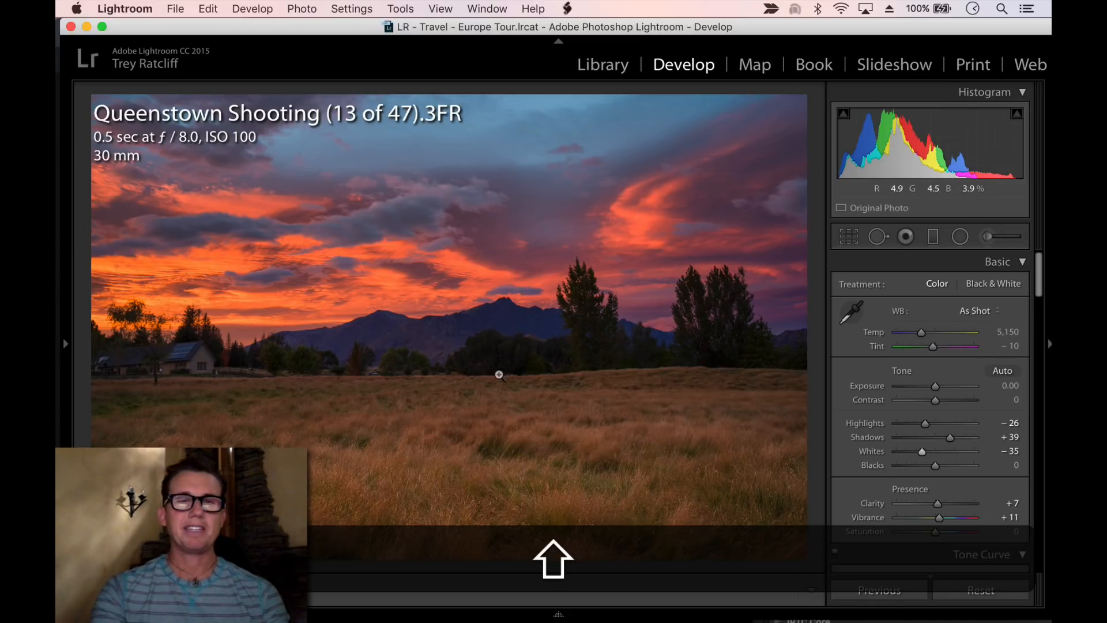
pyautogui.rightClick(542, 252)
pyautogui.moveTo(649, 533)
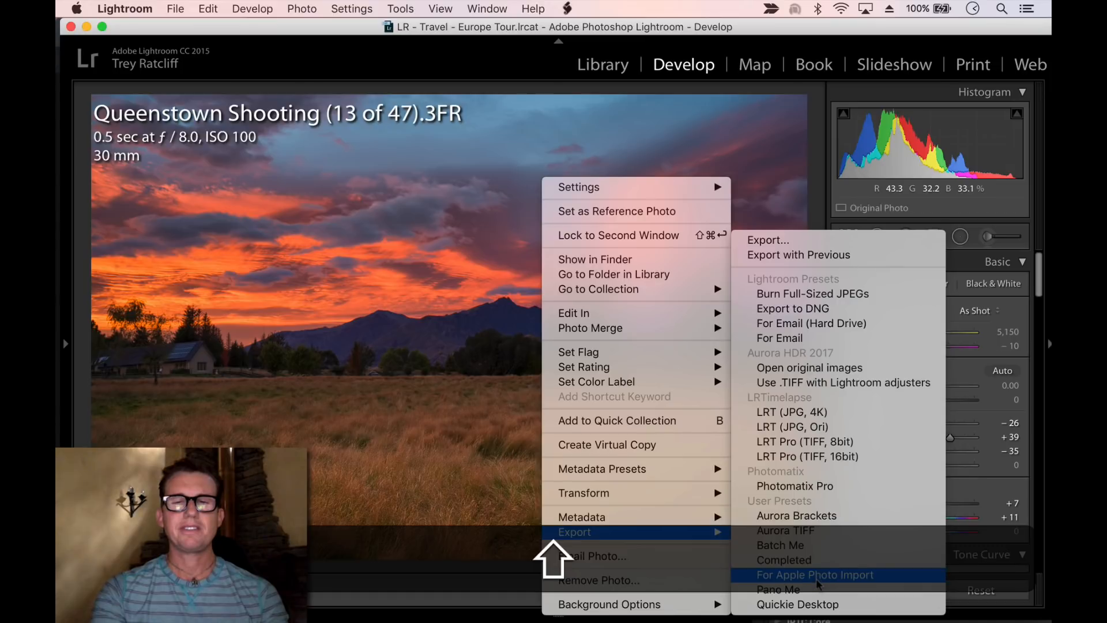
pyautogui.click(812, 558)
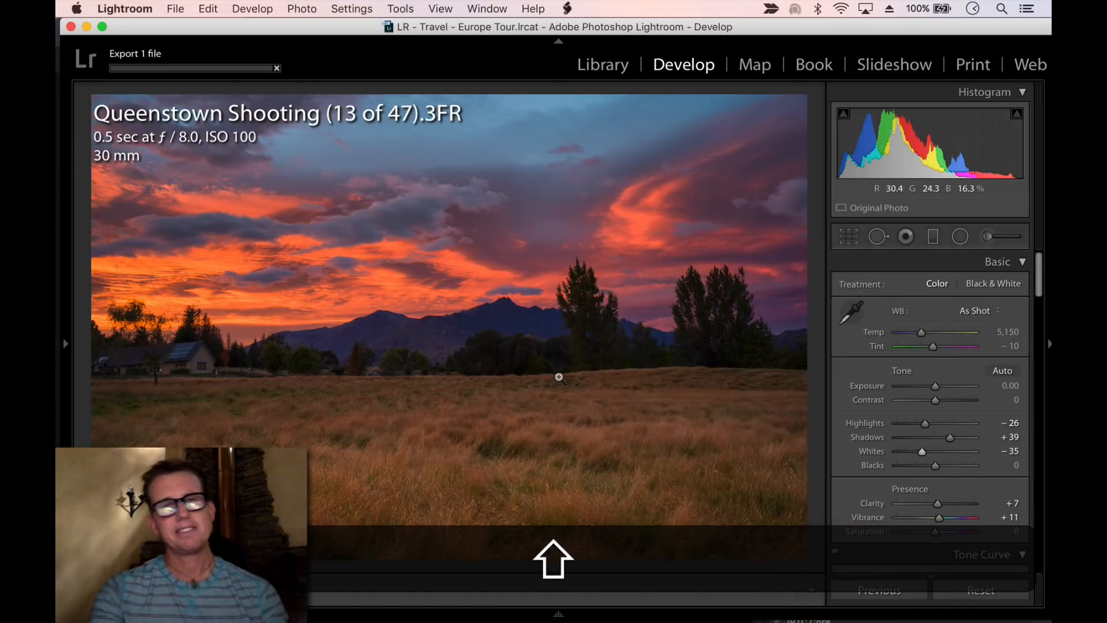
pyautogui.moveTo(346, 615)
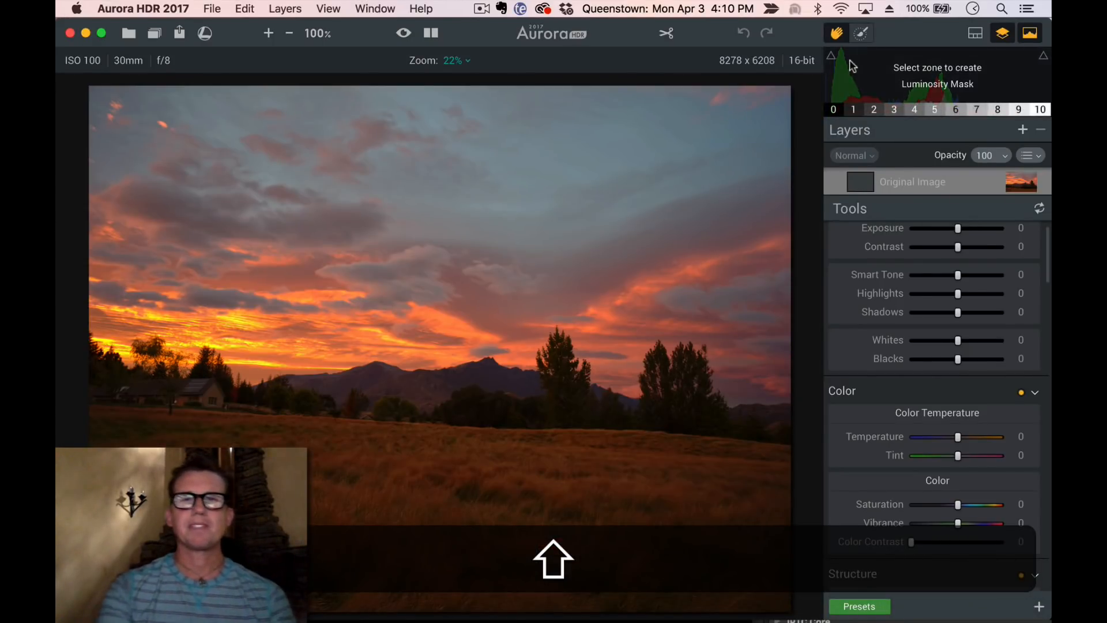
# Crop the image in Aurora, rotating it about -3° and lowering the top edge, and apply the crop
pyautogui.click(673, 34)
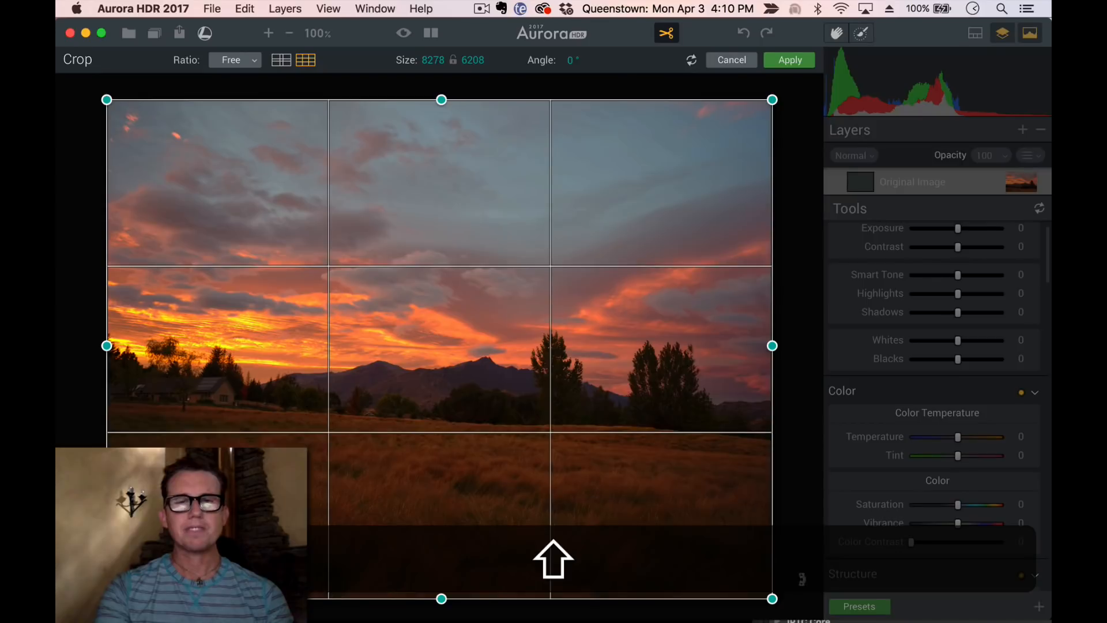
pyautogui.moveTo(787, 598); pyautogui.dragTo(811, 600)
pyautogui.moveTo(440, 118); pyautogui.dragTo(439, 145)
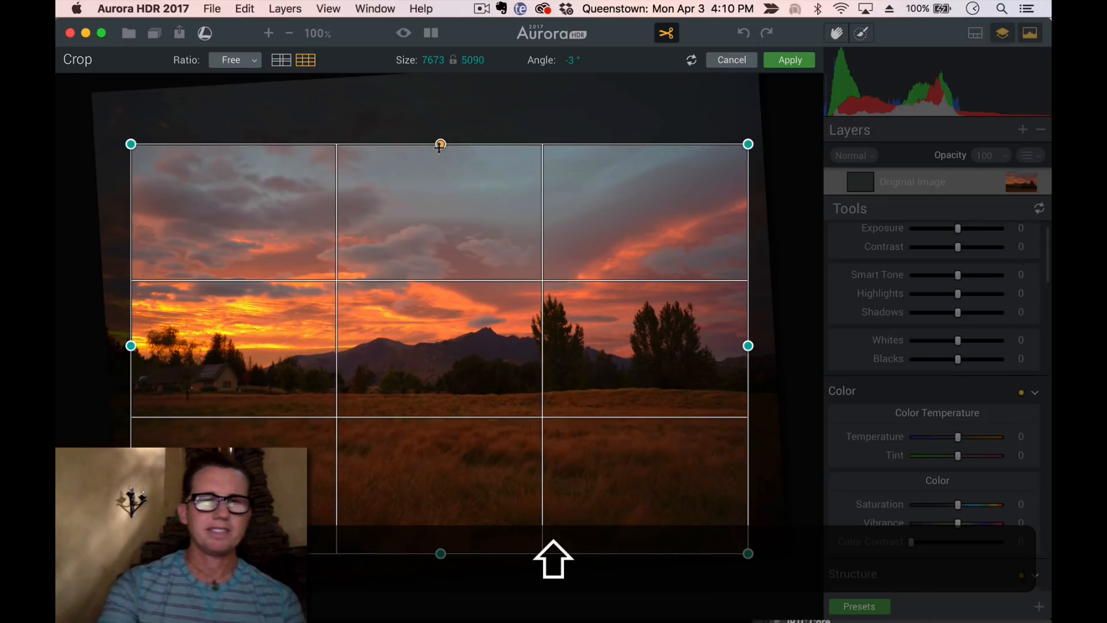
pyautogui.hotkey('shift', 'Return')
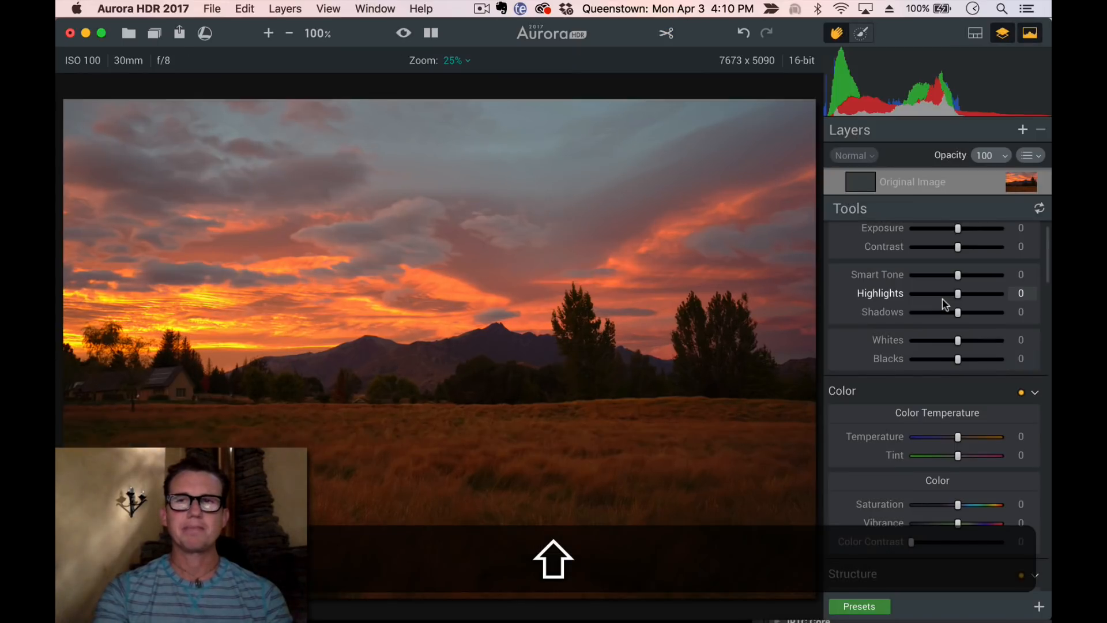
# Set Smart Tone to +35
pyautogui.click(976, 275)
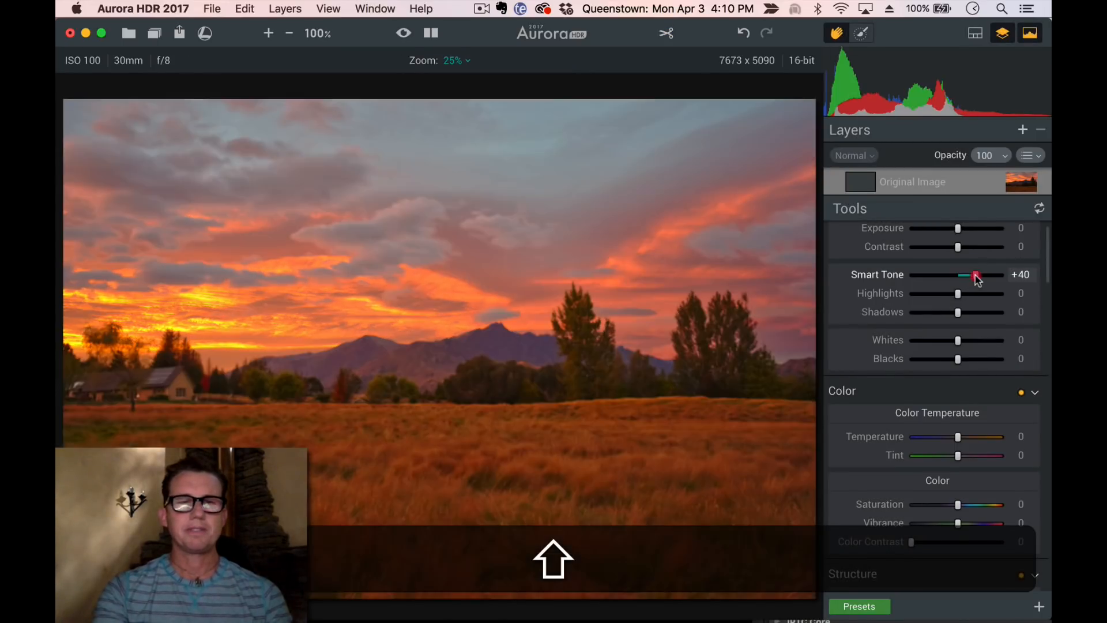
pyautogui.moveTo(976, 276); pyautogui.dragTo(977, 278)
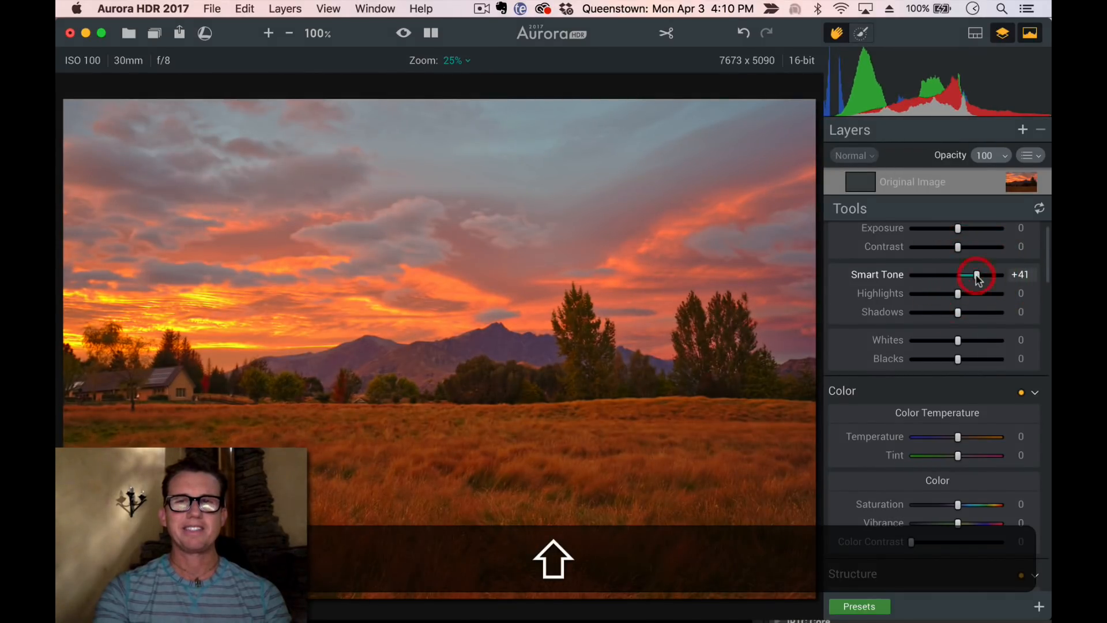
pyautogui.doubleClick(977, 277)
pyautogui.click(973, 275)
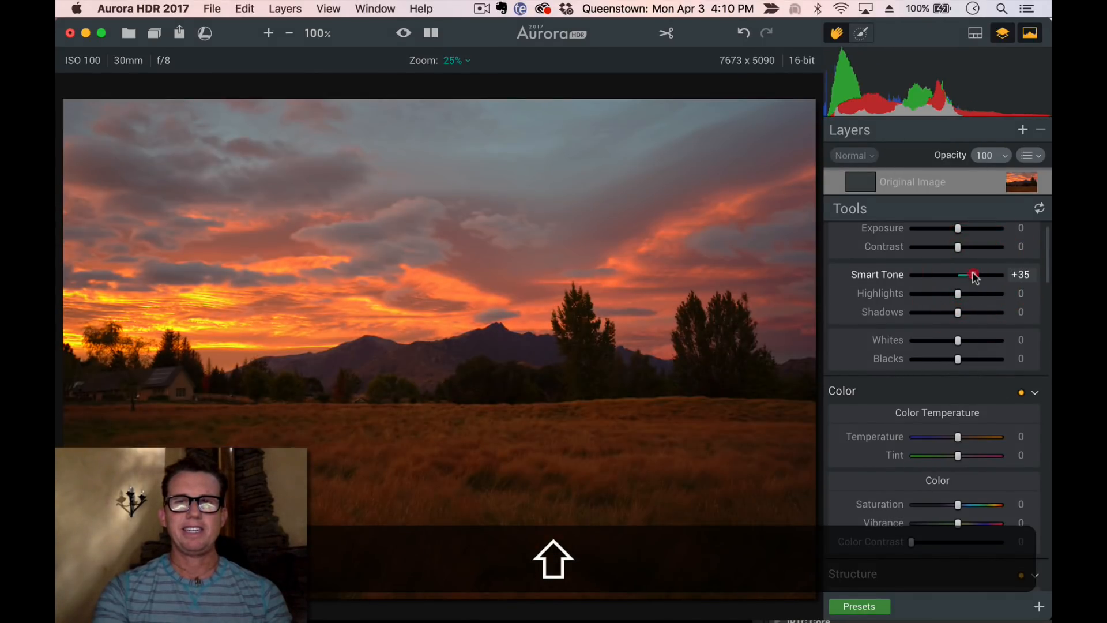
# Lower Saturation to -11 and raise Shadows to +20
pyautogui.click(944, 504)
pyautogui.moveTo(946, 504); pyautogui.dragTo(950, 504)
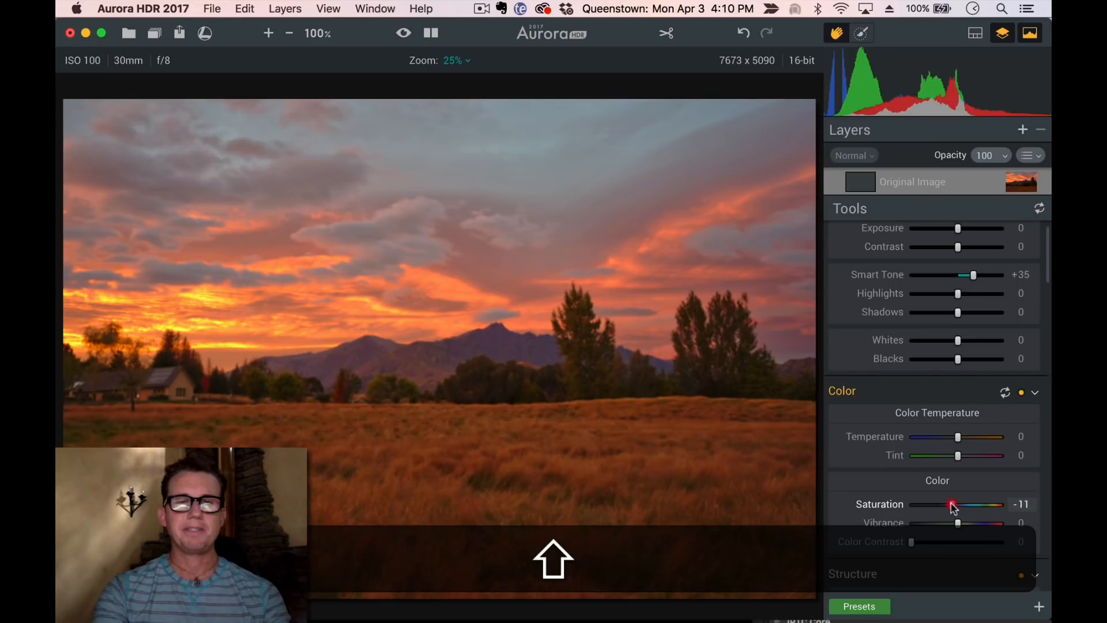
pyautogui.moveTo(971, 315); pyautogui.dragTo(966, 317)
# Raise Blacks to +20 and set the HDR Detail Amount to +21
pyautogui.scroll(-5, 969, 334)
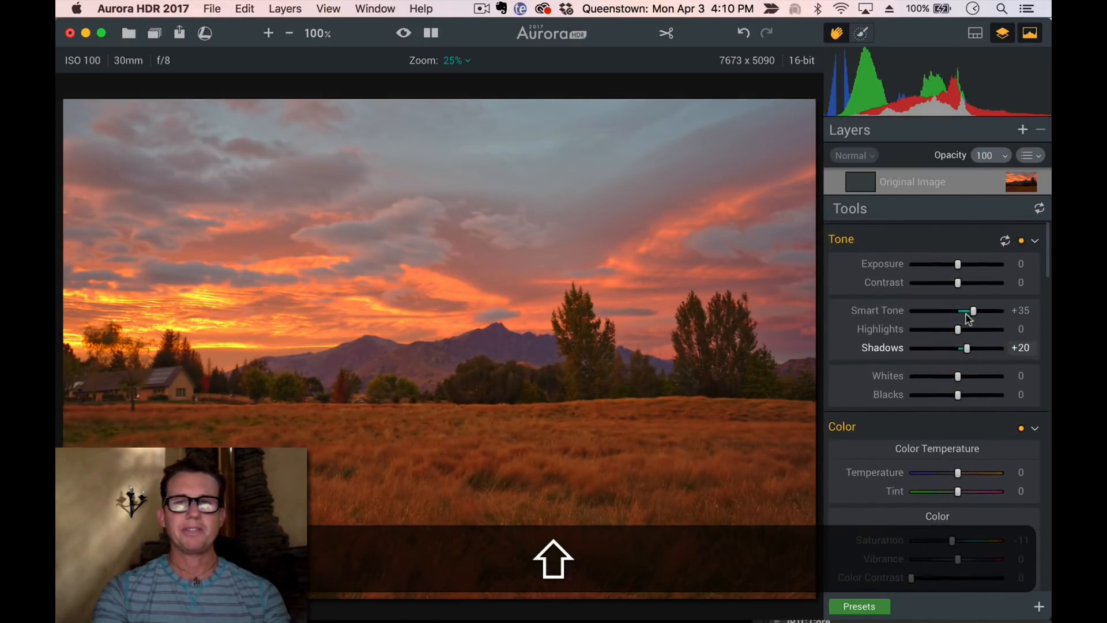
pyautogui.moveTo(972, 477)
pyautogui.mouseDown()
pyautogui.moveTo(930, 477)
pyautogui.moveTo(969, 493)
pyautogui.mouseUp()
pyautogui.scroll(-1, 958, 473)
pyautogui.scroll(-3, 957, 477)
pyautogui.click(942, 479)
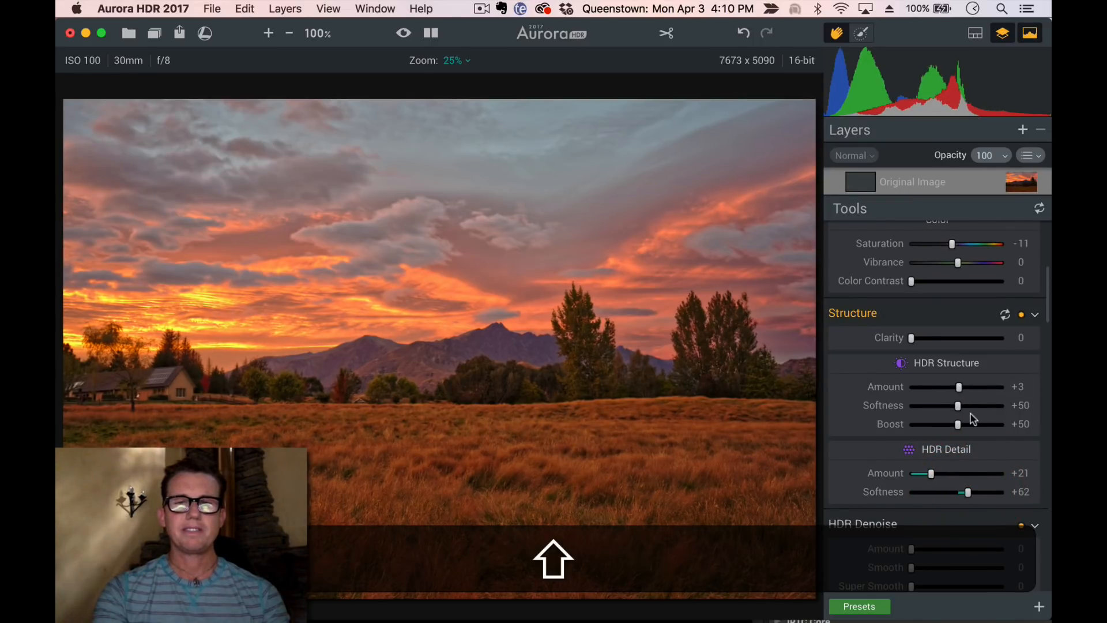
# Set the Image Radiance Amount to +24
pyautogui.scroll(-8, 972, 411)
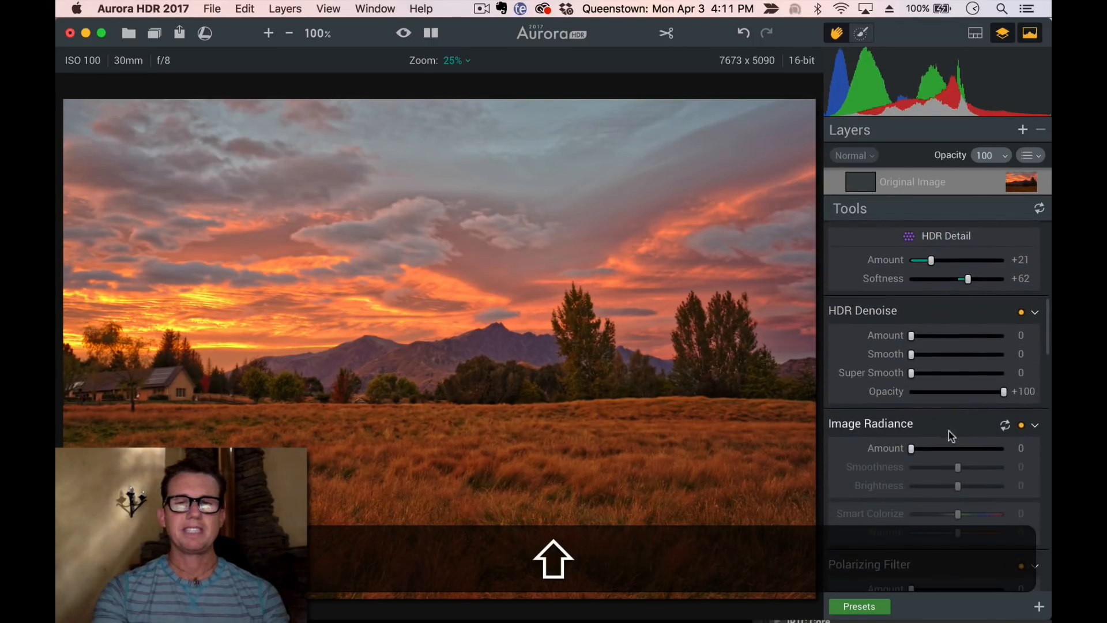
pyautogui.click(938, 448)
pyautogui.moveTo(938, 448)
pyautogui.mouseDown()
pyautogui.moveTo(954, 466)
pyautogui.moveTo(933, 450)
pyautogui.mouseUp()
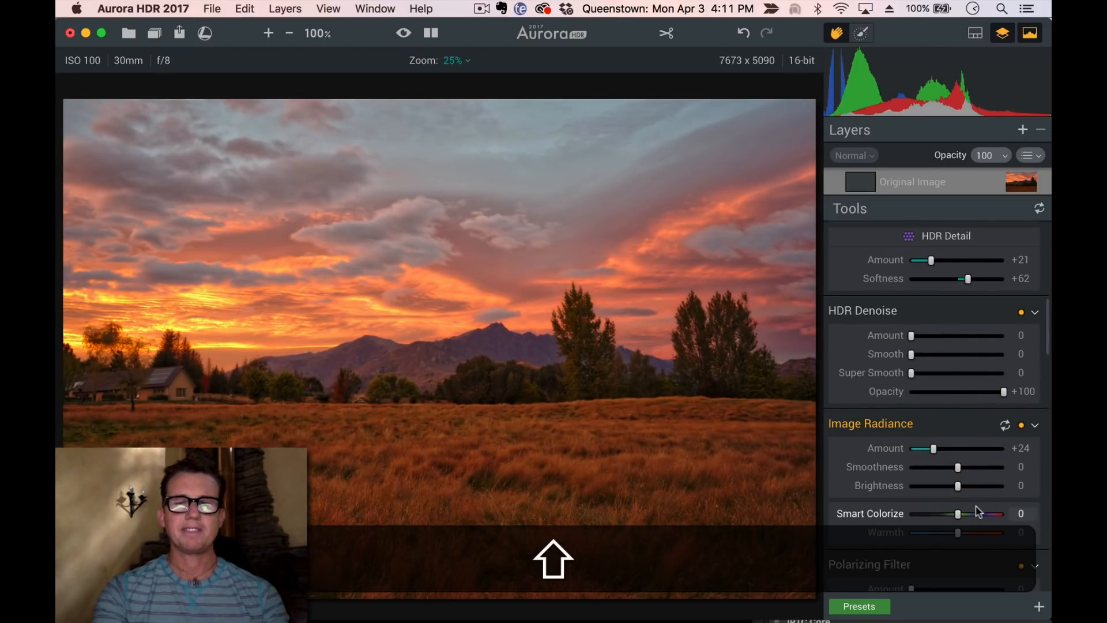
pyautogui.moveTo(976, 514); pyautogui.dragTo(973, 487)
# Paint a mask over the foreground field of the original image layer with the brush, then reduce the brush hardness
pyautogui.scroll(10, 955, 452)
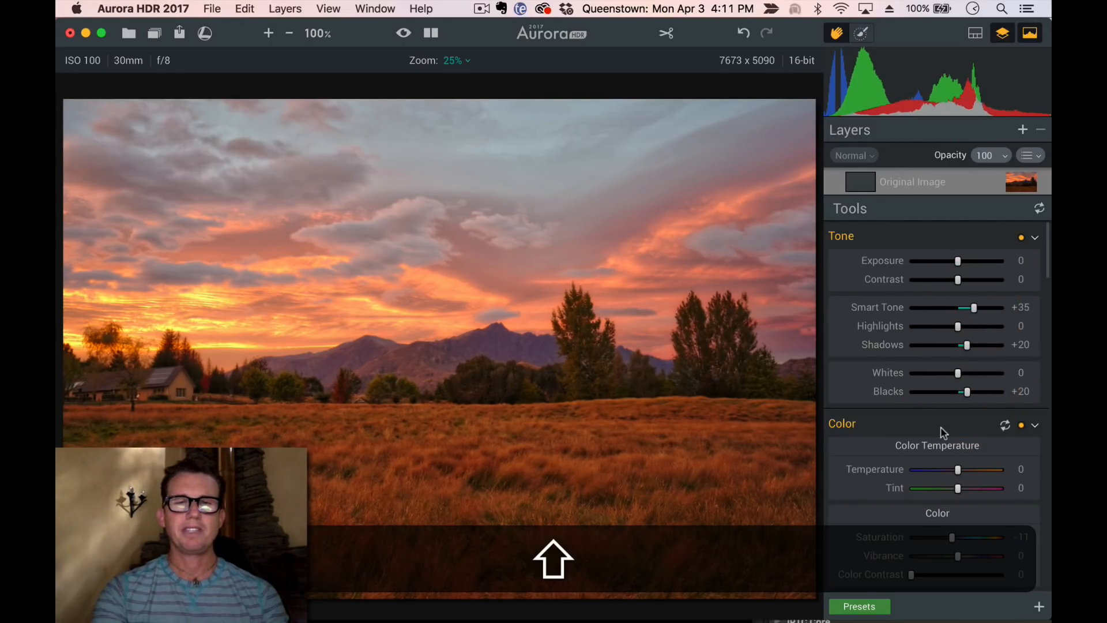
pyautogui.scroll(-3, 943, 433)
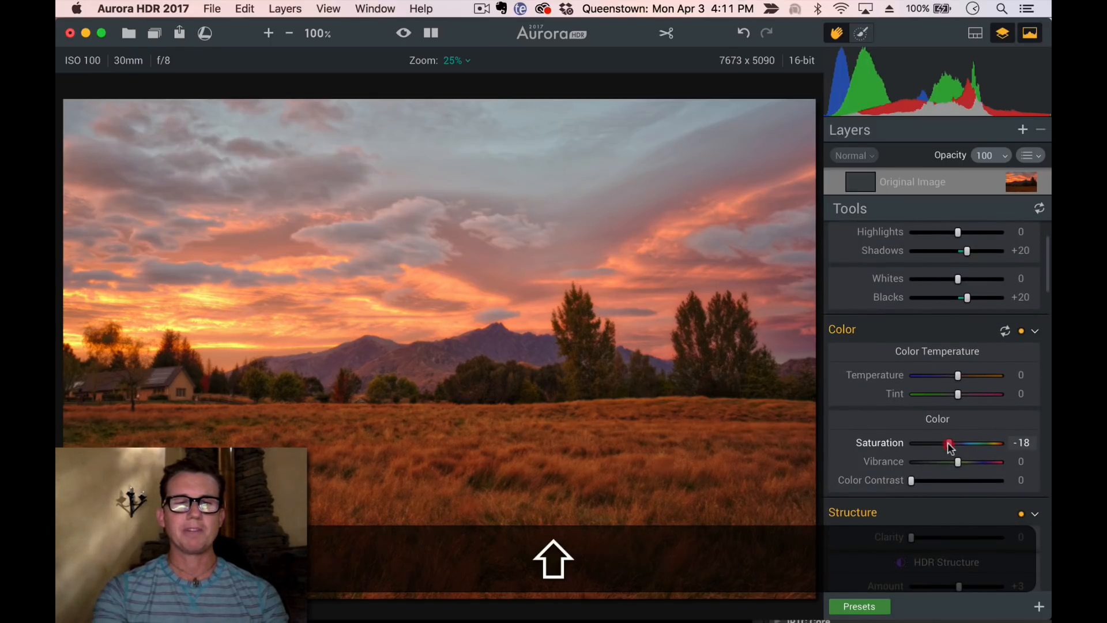
pyautogui.click(858, 33)
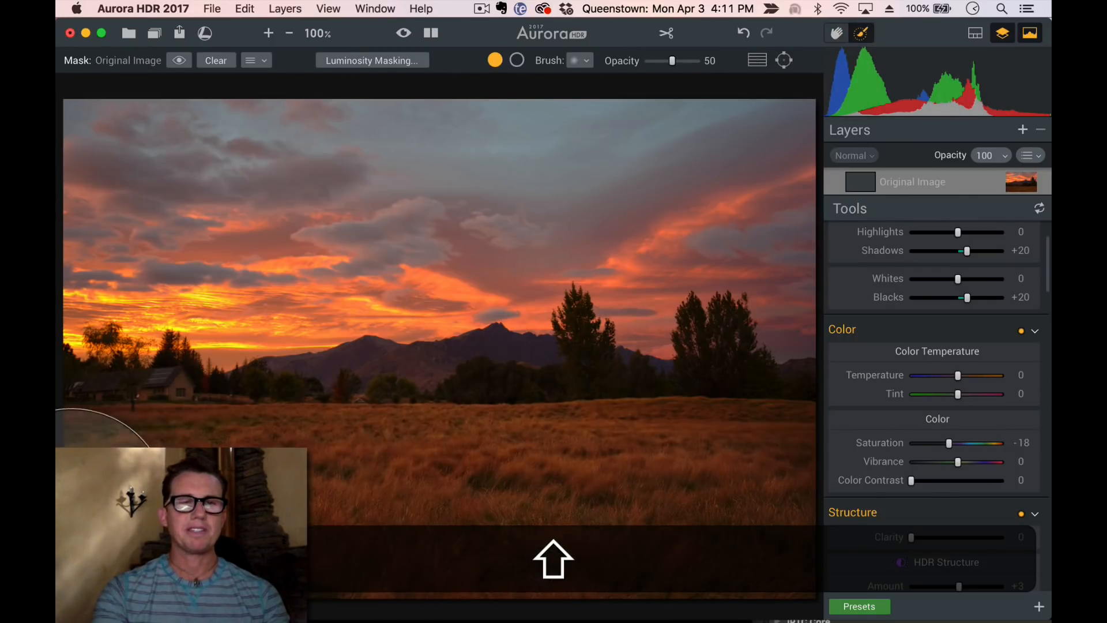
pyautogui.moveTo(488, 517)
pyautogui.mouseDown()
pyautogui.moveTo(532, 452)
pyautogui.moveTo(575, 418)
pyautogui.moveTo(575, 458)
pyautogui.moveTo(677, 429)
pyautogui.moveTo(694, 413)
pyautogui.moveTo(591, 458)
pyautogui.mouseUp()
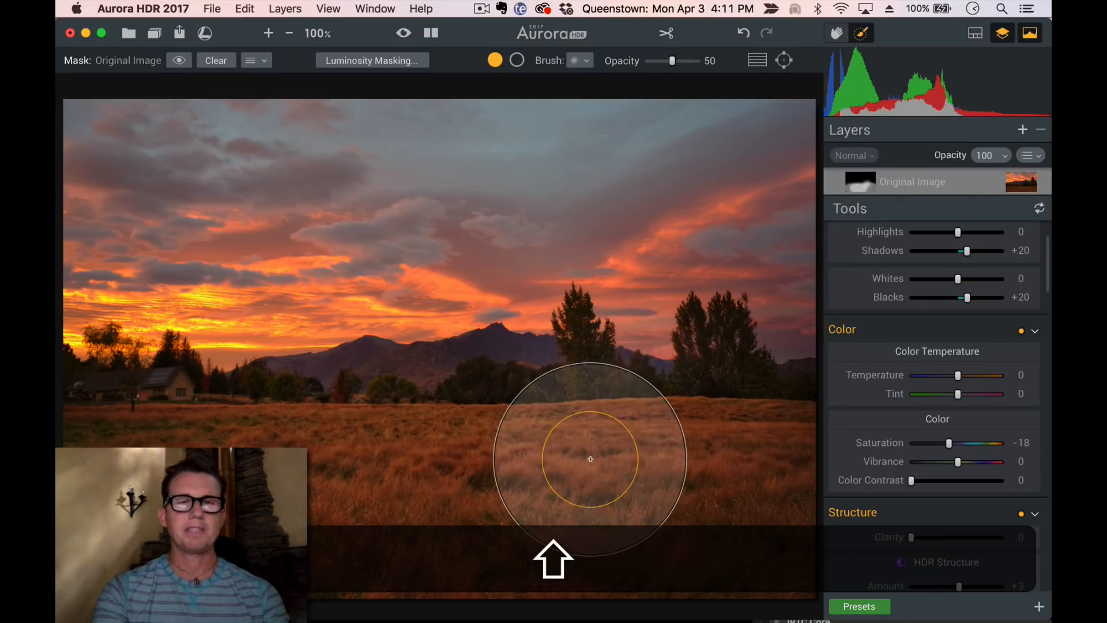
pyautogui.hotkey('shift', 'p')
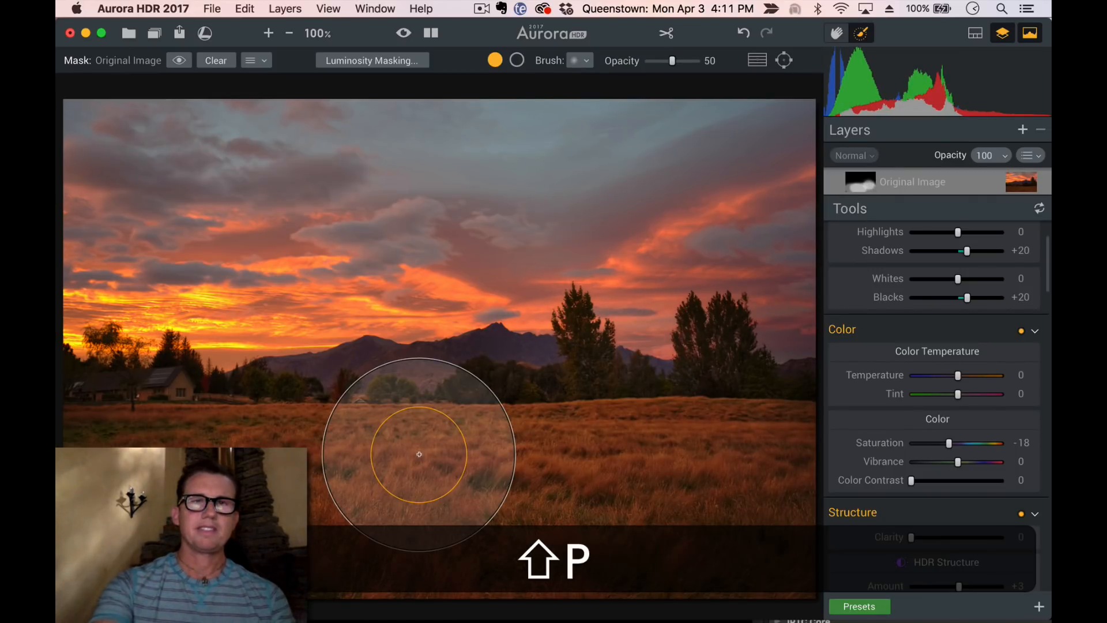
pyautogui.hotkey('shift', '[')
pyautogui.hotkey('shift', '[')
pyautogui.hotkey('shift', '[')
pyautogui.hotkey('shift', '[')
pyautogui.hotkey('shift', '[')
pyautogui.hotkey('shift', '[')
pyautogui.hotkey('shift', '[')
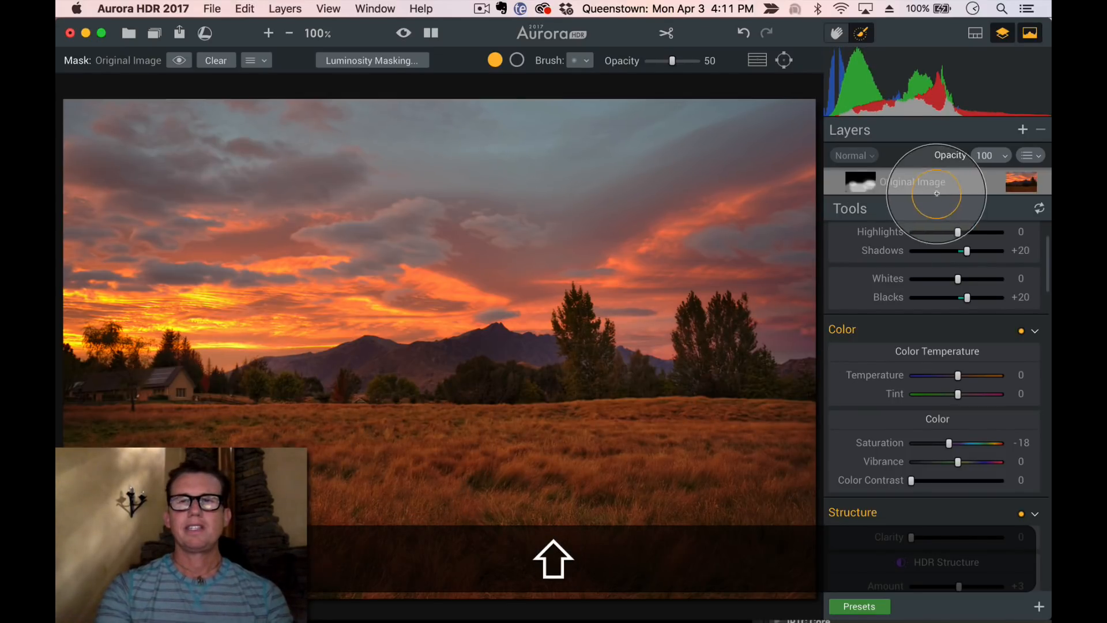
# Add a new adjustment layer above the original image
pyautogui.click(1022, 131)
pyautogui.click(987, 158)
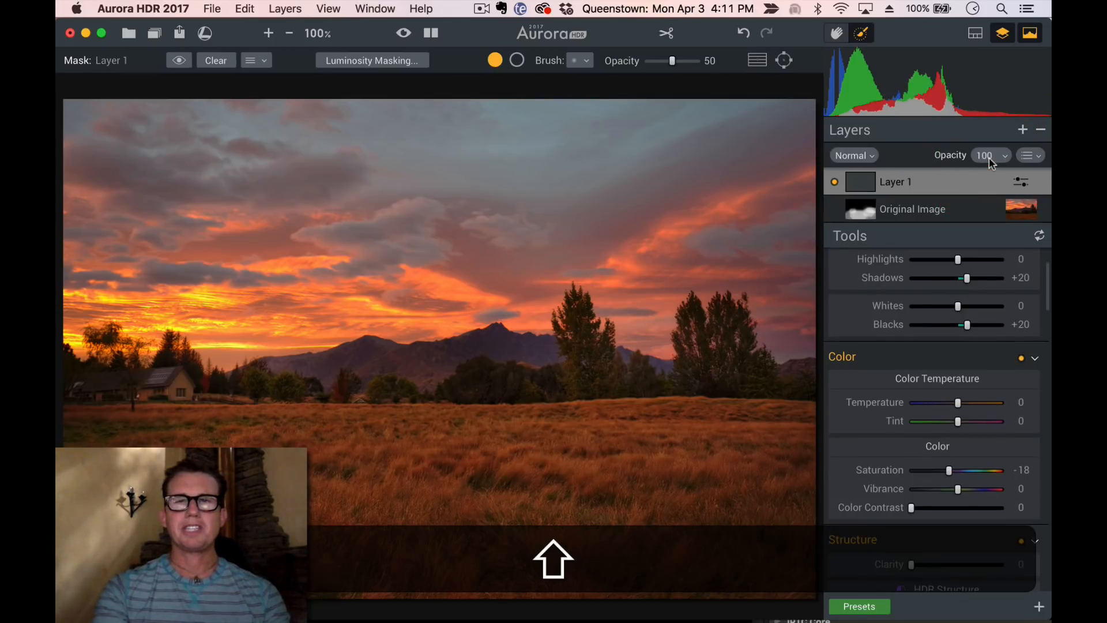
# Set the new layer's HDR Structure Amount to +53 and Softness to +70
pyautogui.scroll(-8, 920, 380)
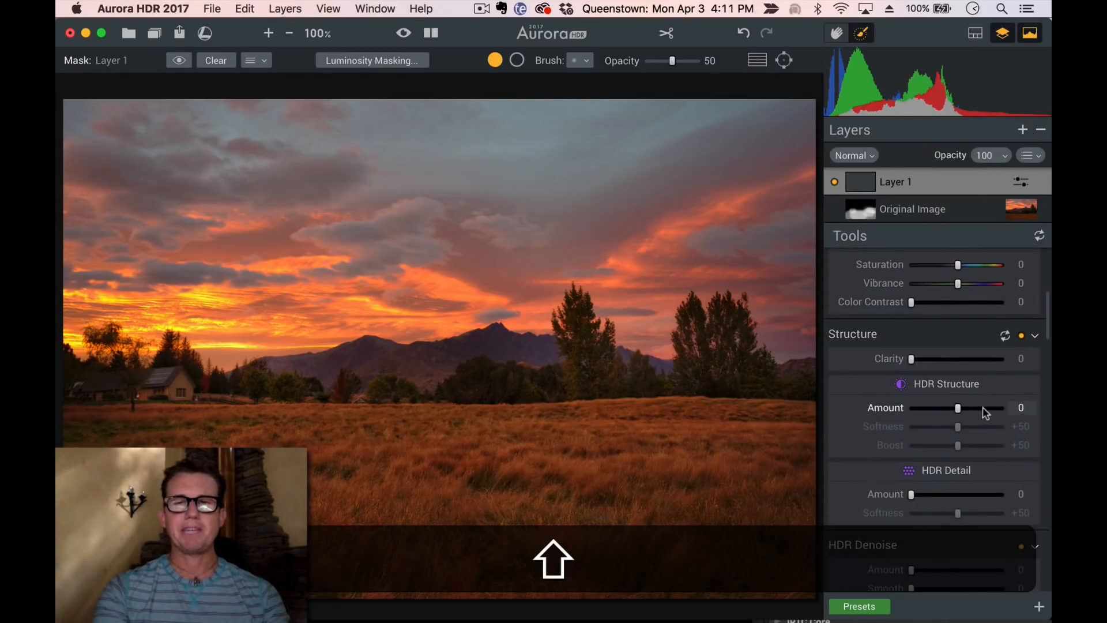
pyautogui.click(982, 408)
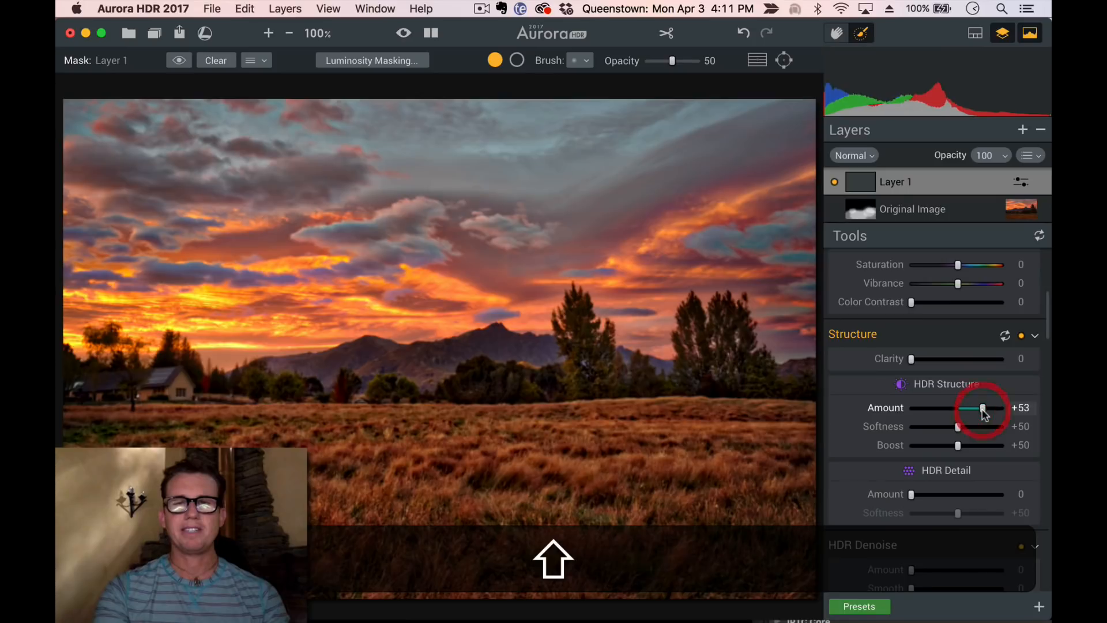
pyautogui.click(975, 426)
pyautogui.moveTo(975, 426); pyautogui.dragTo(932, 428)
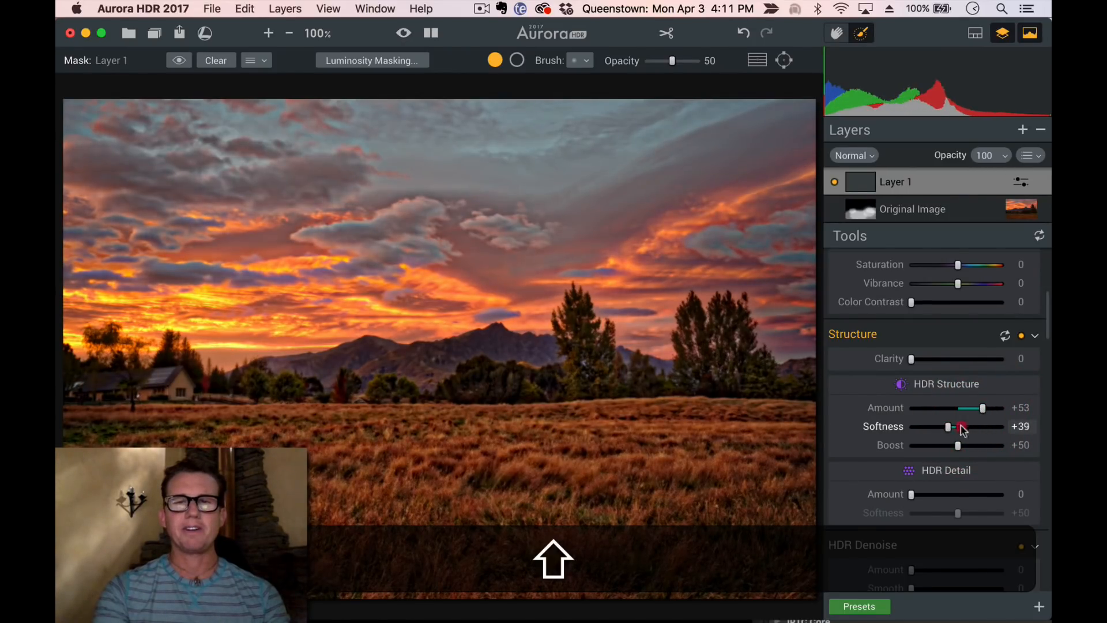
pyautogui.click(962, 427)
# Set the layer's Image Radiance Amount to +33 and Smart Colorize to +27
pyautogui.scroll(-4, 977, 430)
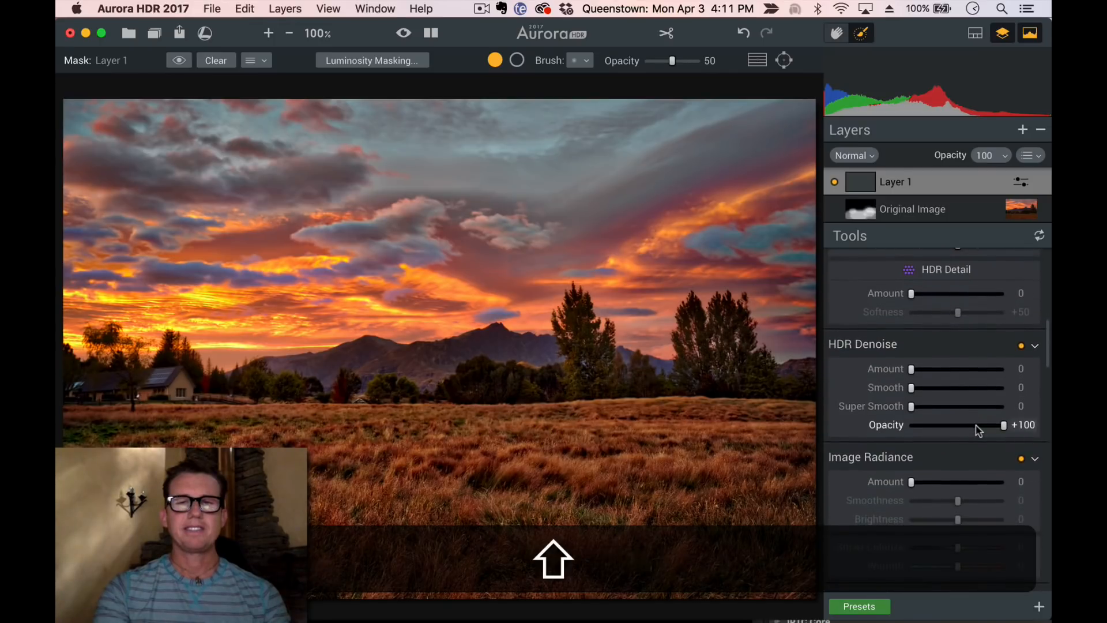
pyautogui.scroll(-8, 978, 429)
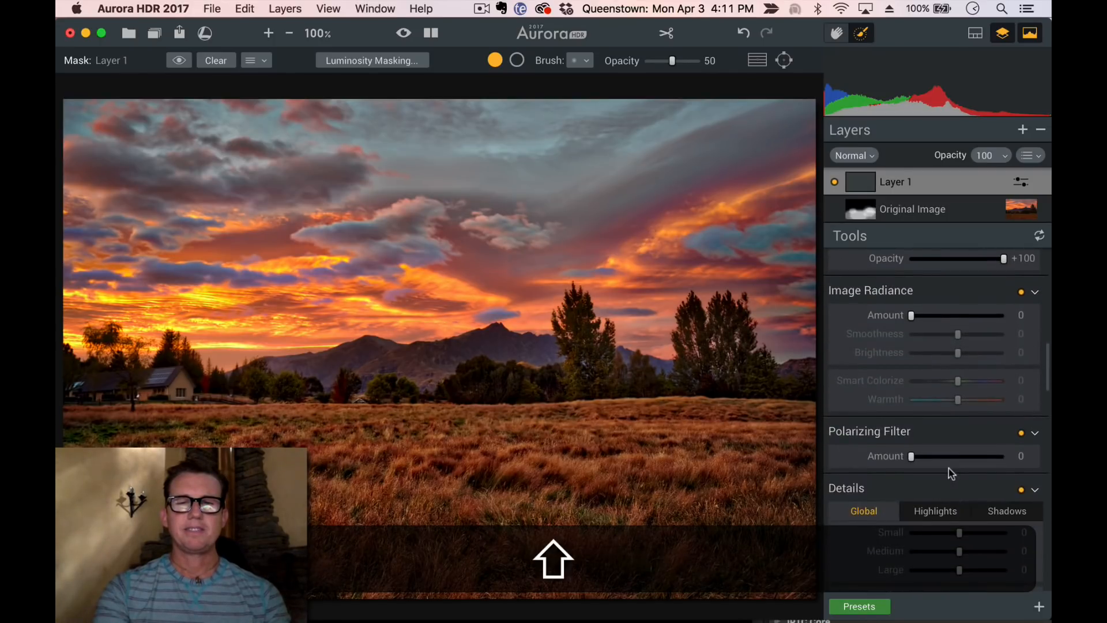
pyautogui.scroll(10, 948, 471)
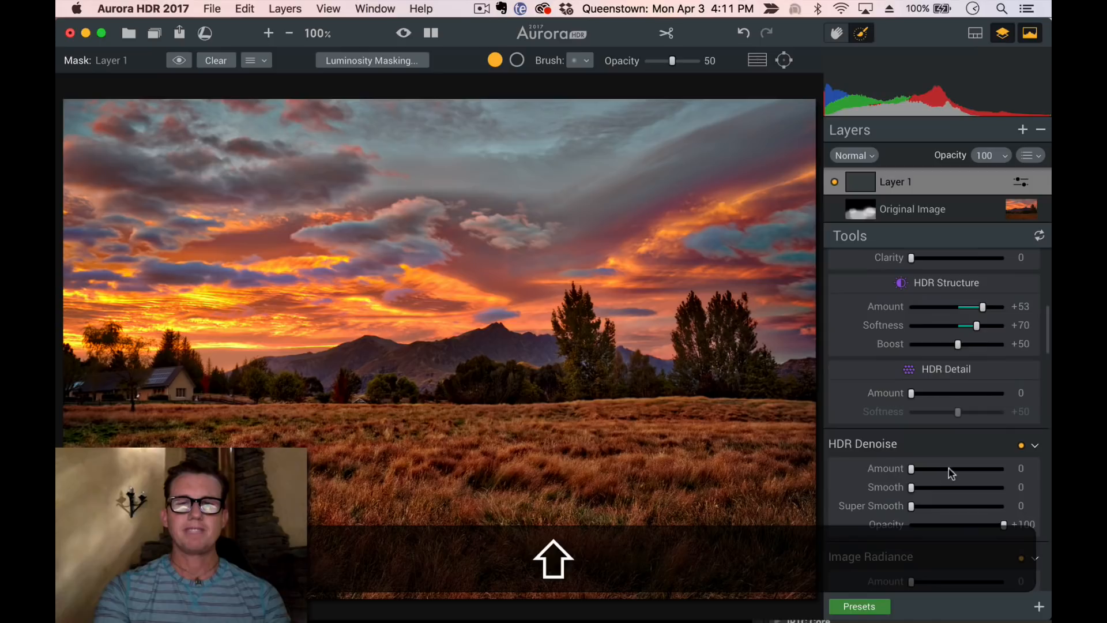
pyautogui.scroll(-5, 949, 487)
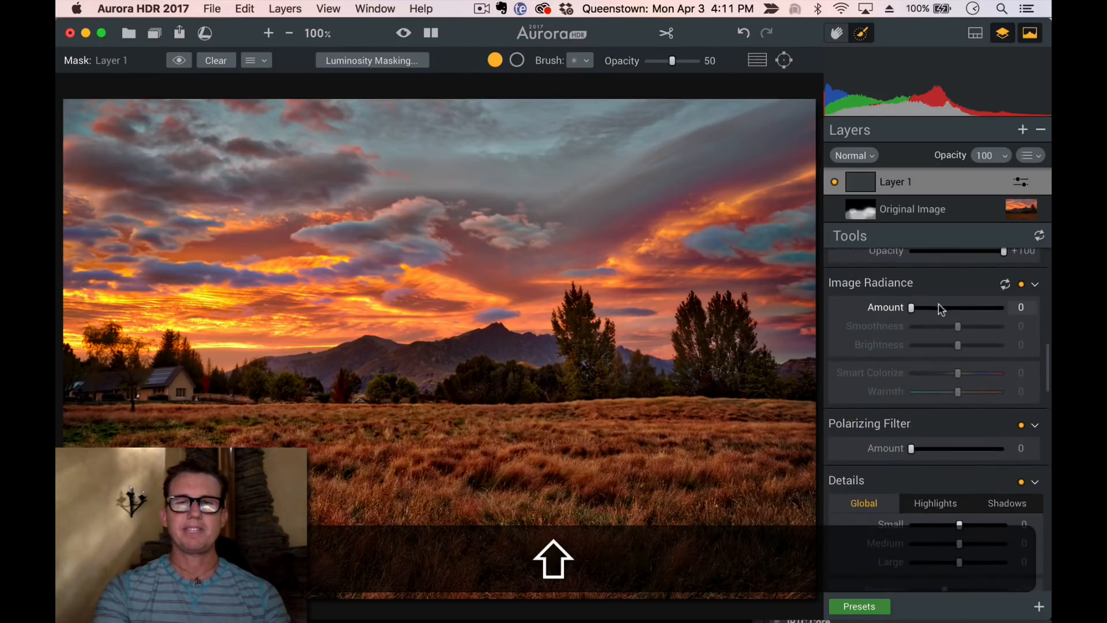
pyautogui.moveTo(942, 307); pyautogui.dragTo(952, 309)
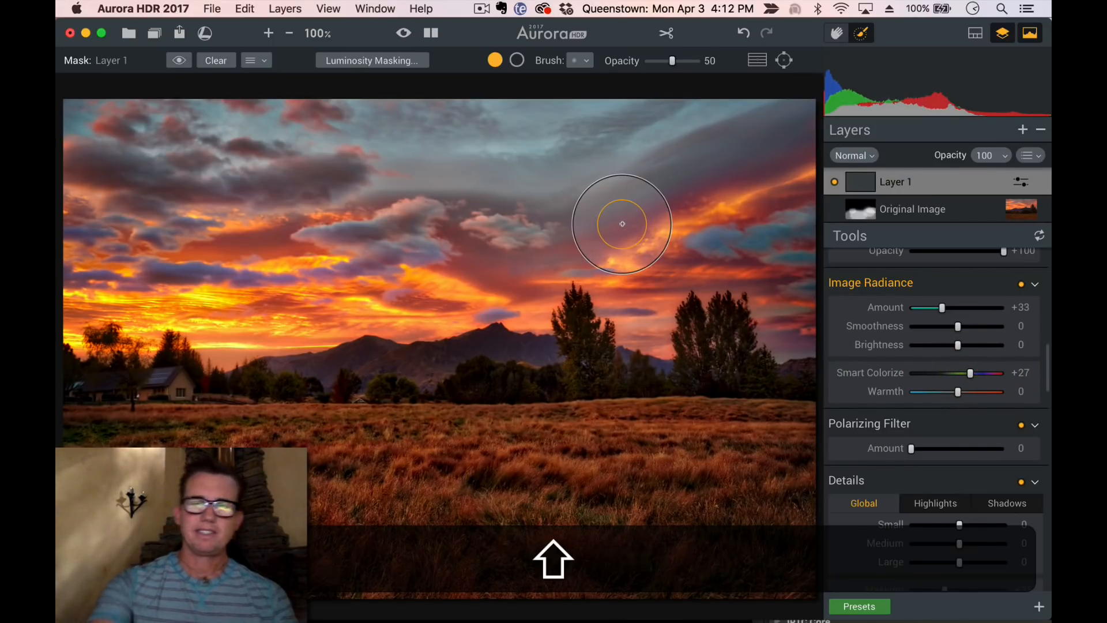
# Enlarge the brush and paint the new adjustment layer's mask across the sky
pyautogui.hotkey('shift', ']')
pyautogui.hotkey('shift', ']')
pyautogui.hotkey('shift', ']')
pyautogui.hotkey('shift', ']')
pyautogui.hotkey('shift', ']')
pyautogui.hotkey('shift', ']')
pyautogui.hotkey('shift', ']')
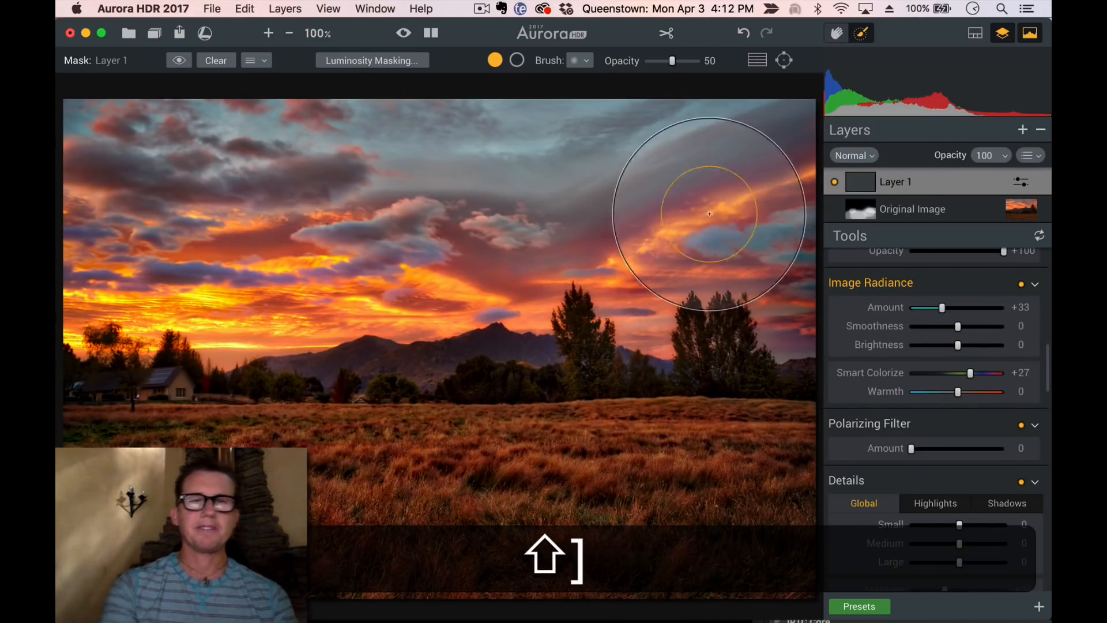
pyautogui.moveTo(711, 214); pyautogui.dragTo(515, 219)
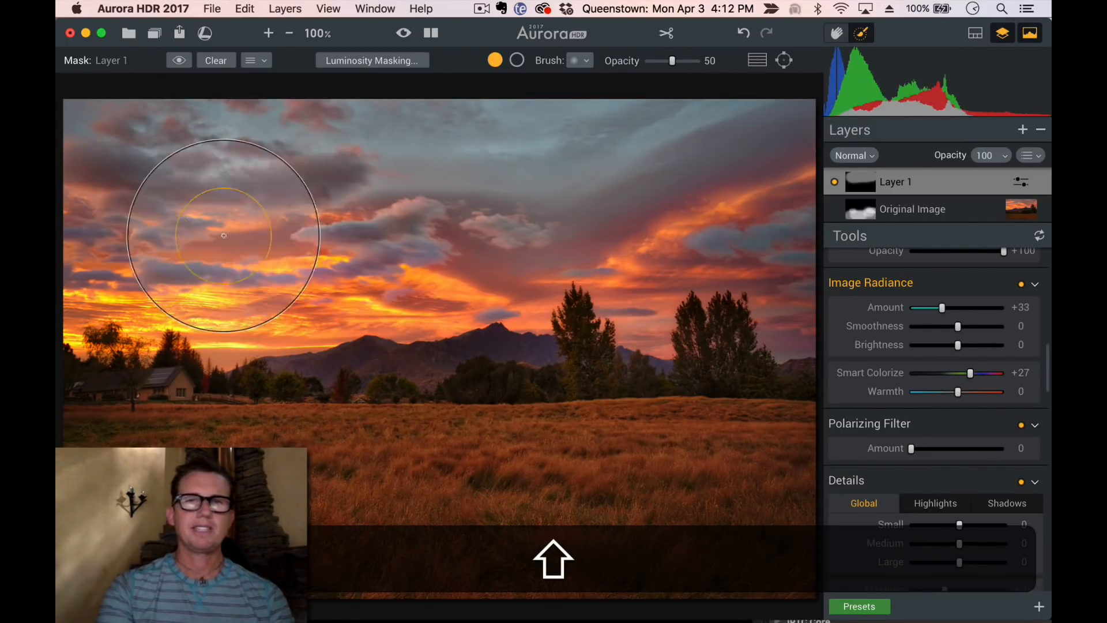
# Export the edited image as a JPEG into the Completed folder
pyautogui.click(179, 33)
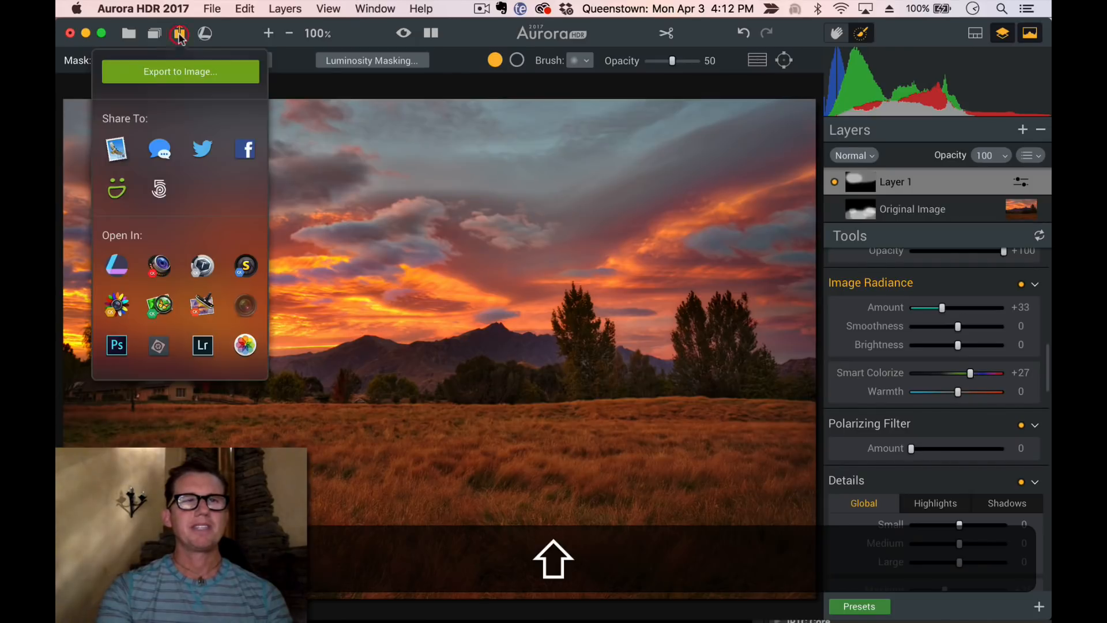
pyautogui.click(190, 73)
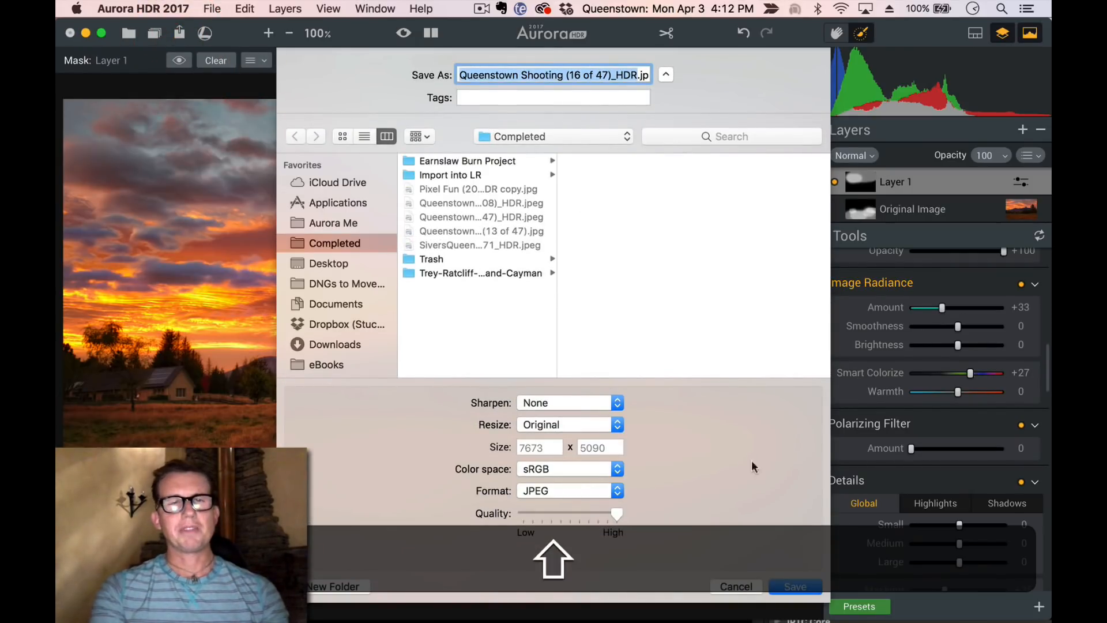
pyautogui.click(794, 587)
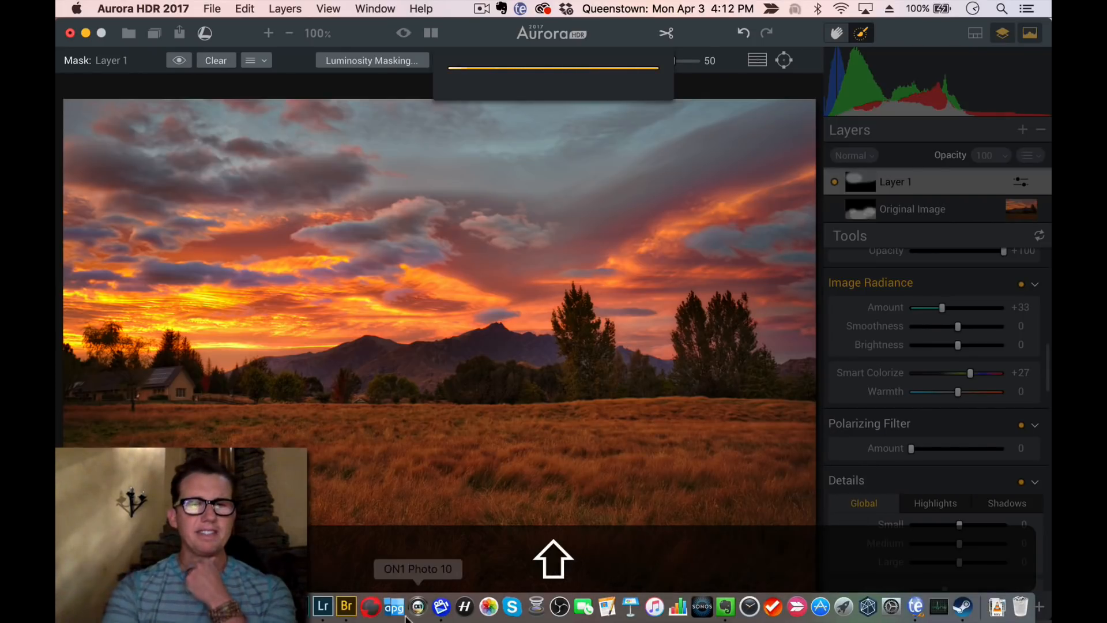
# Switch to Adobe Bridge and preview the exported Queenstown HDR images full screen to compare them
pyautogui.click(346, 606)
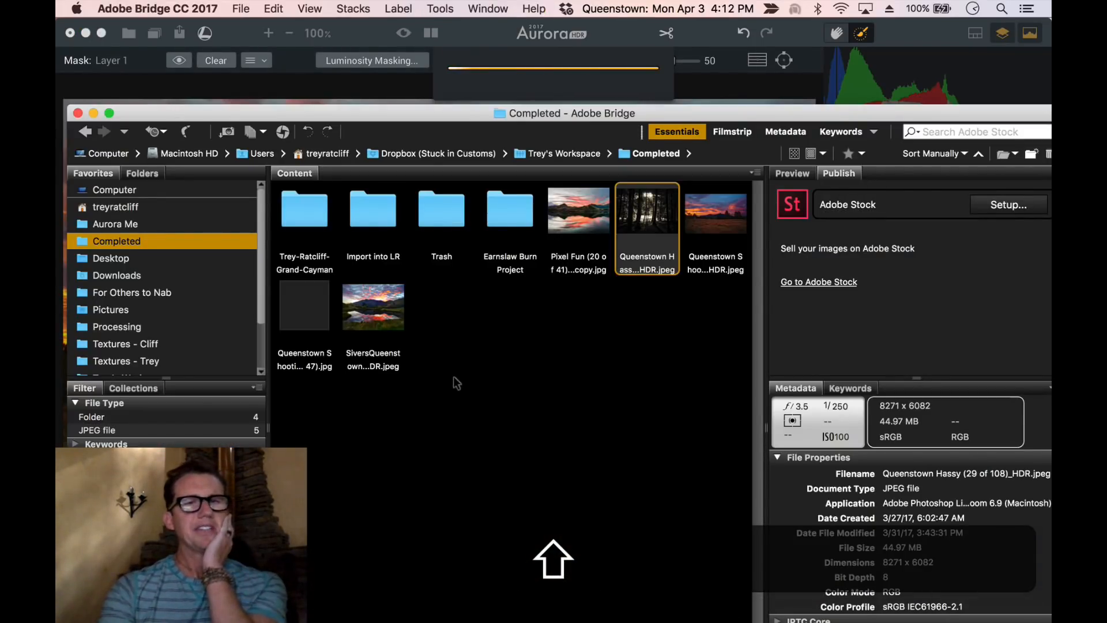
pyautogui.click(541, 384)
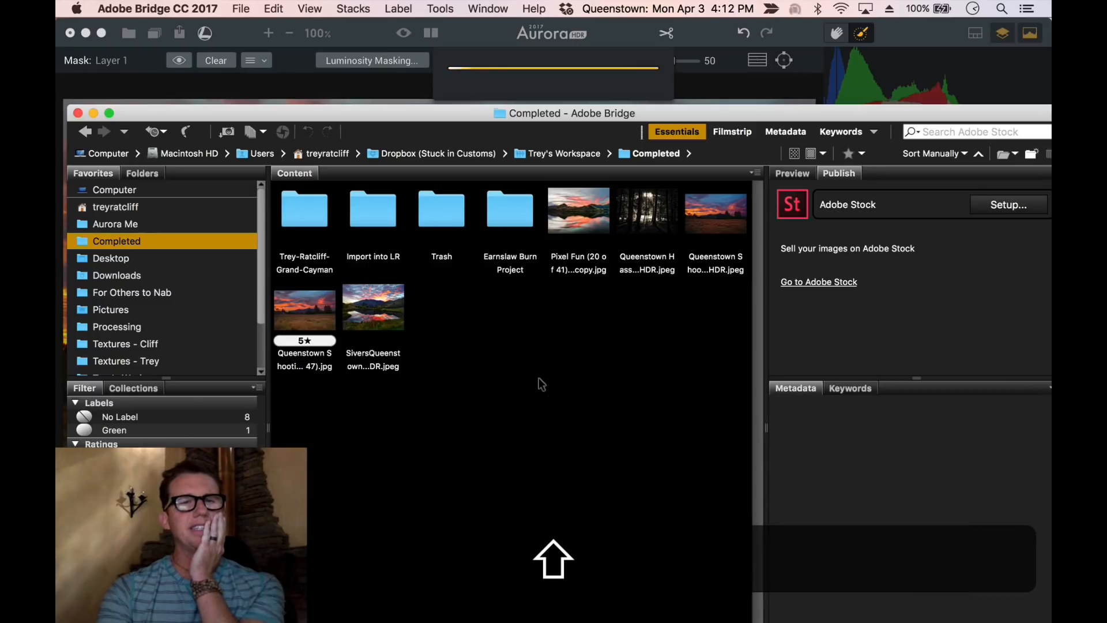
pyautogui.click(720, 232)
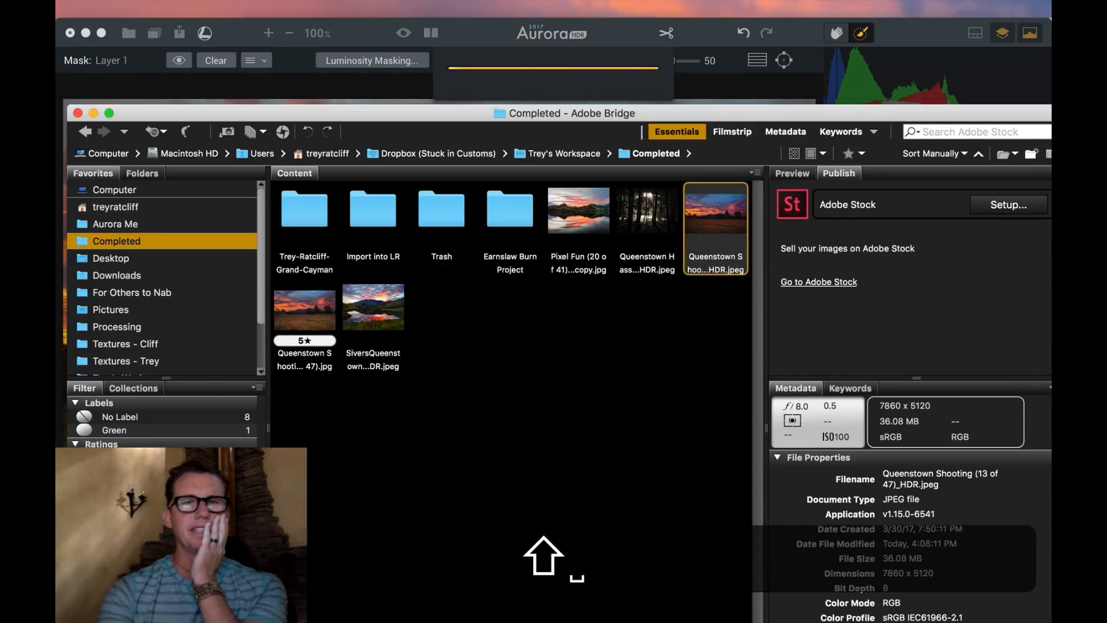
pyautogui.press('space')
pyautogui.press('Right')
pyautogui.hotkey('shift', 'Left')
pyautogui.hotkey('shift', 'Left')
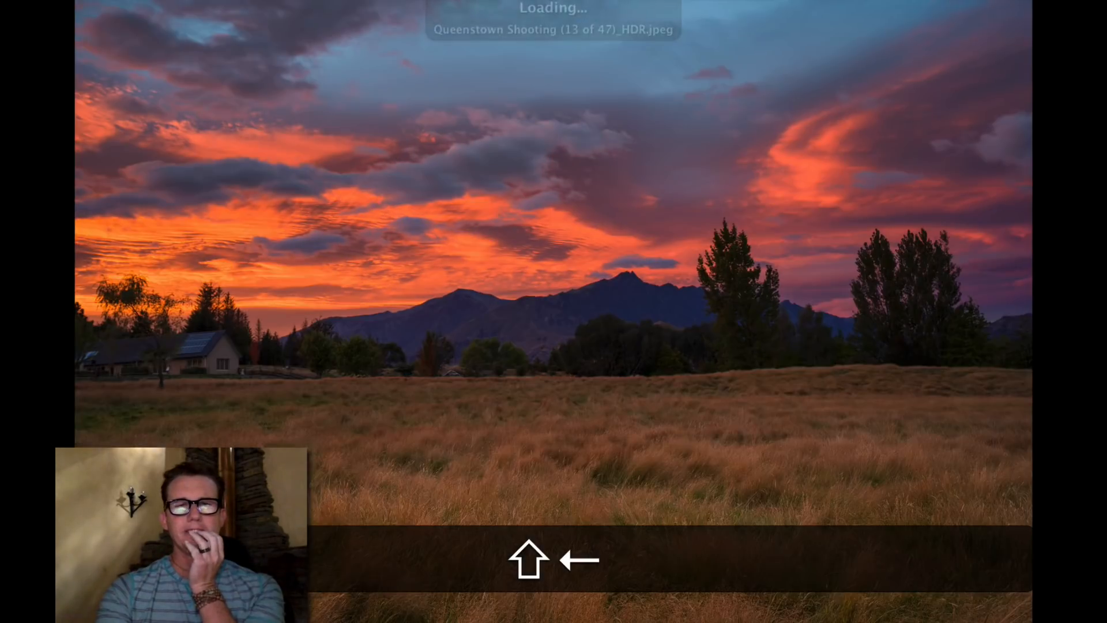
pyautogui.hotkey('shift', 'Right')
pyautogui.hotkey('shift', 'Left')
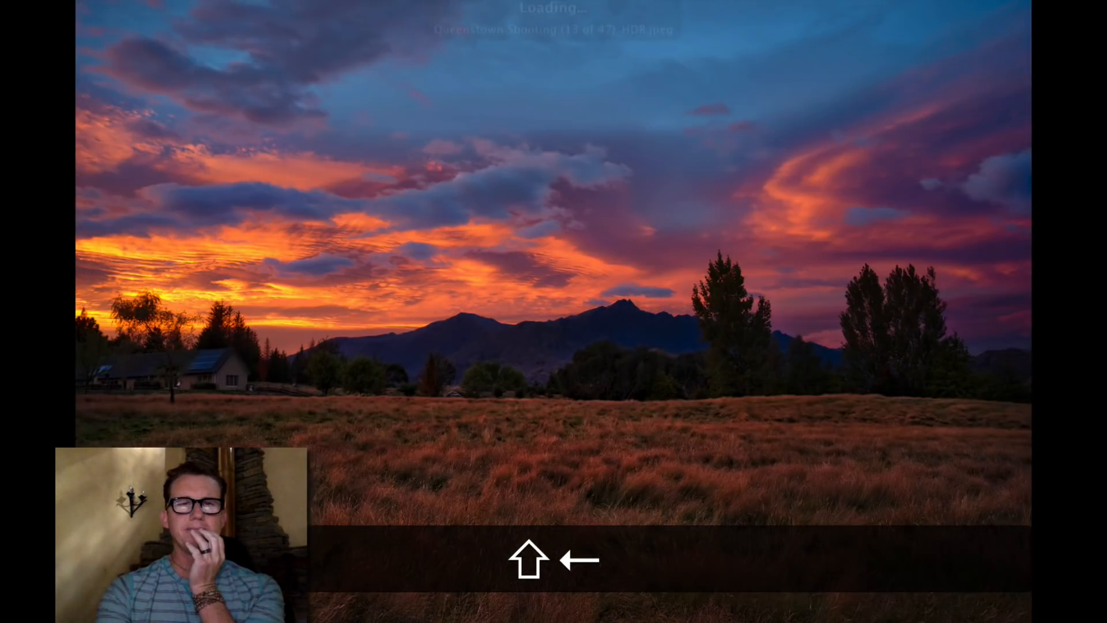
pyautogui.hotkey('shift', 'Left')
pyautogui.hotkey('shift', 'Right')
pyautogui.hotkey('shift', 'Right')
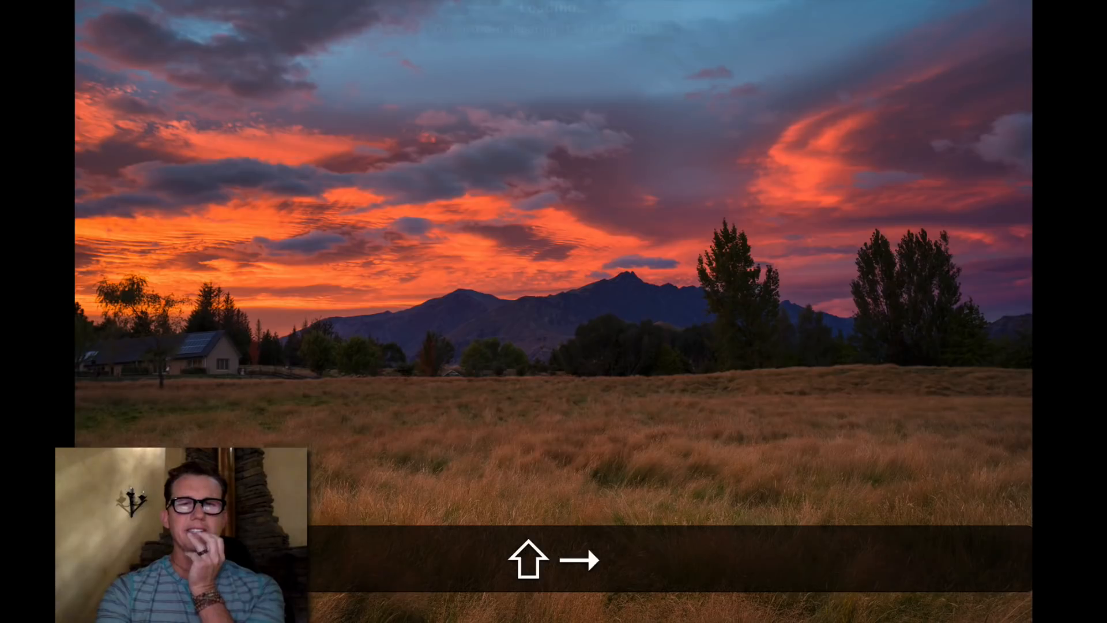
pyautogui.hotkey('shift', 'Left')
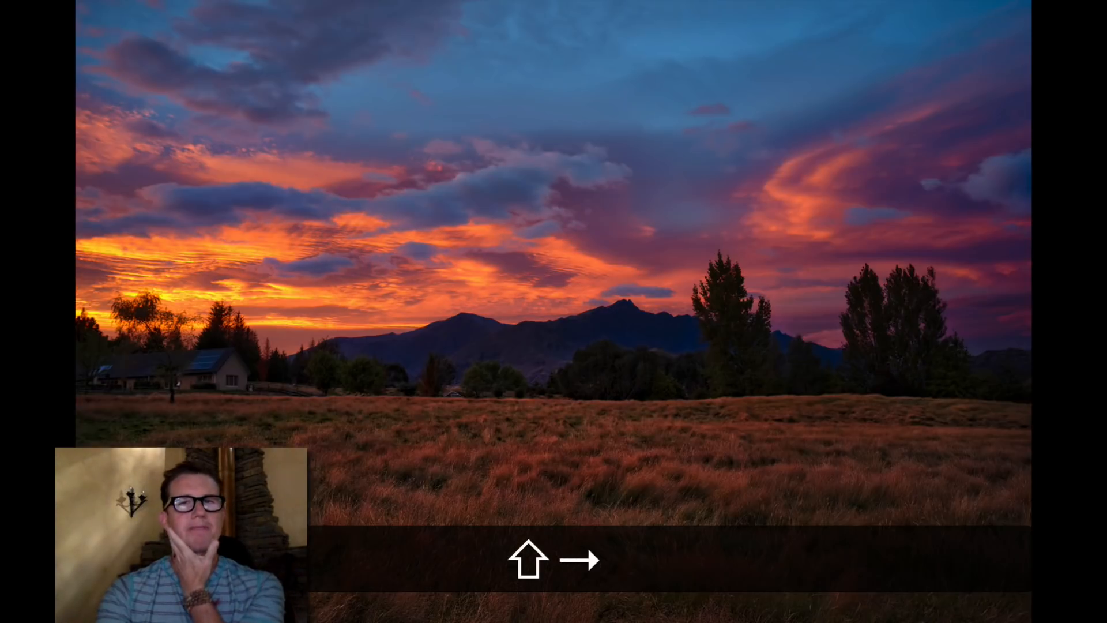
pyautogui.hotkey('shift', 'Left')
pyautogui.hotkey('shift', 'space')
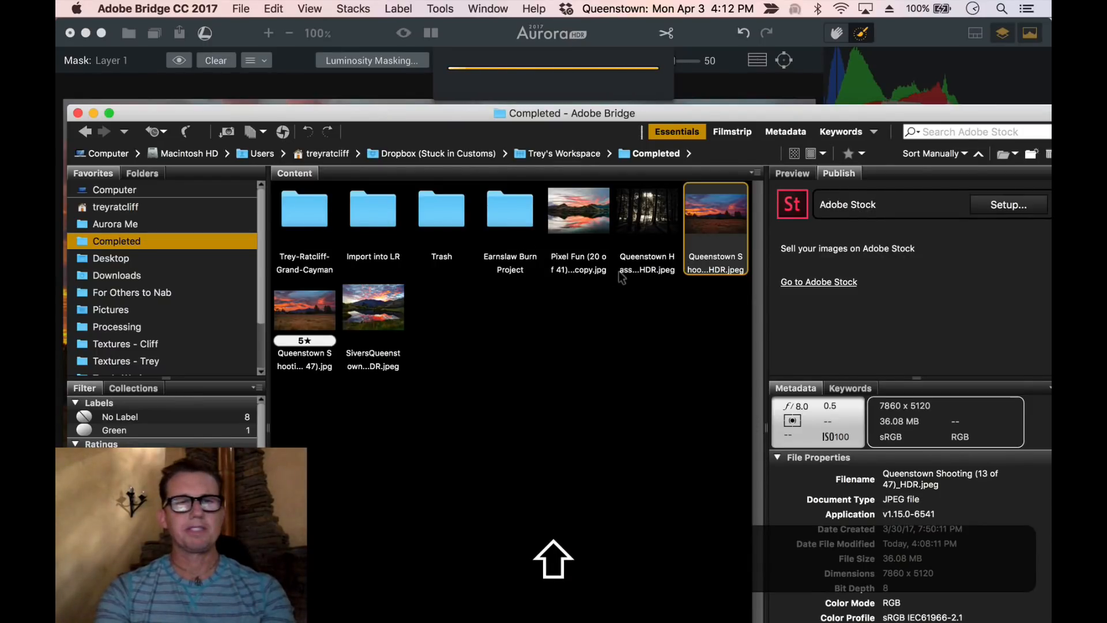
# Select both Queenstown images and load them into Photoshop as layers
pyautogui.keyDown('shift'); pyautogui.keyDown('super'); pyautogui.click(299, 308); pyautogui.keyUp('super'); pyautogui.keyUp('shift')
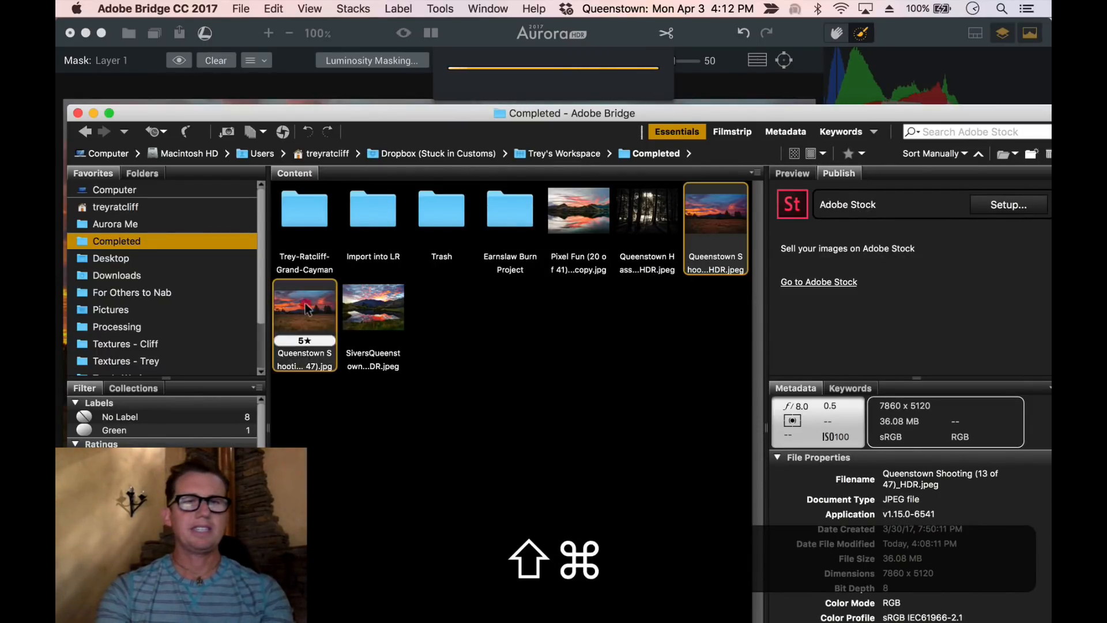
pyautogui.click(426, 9)
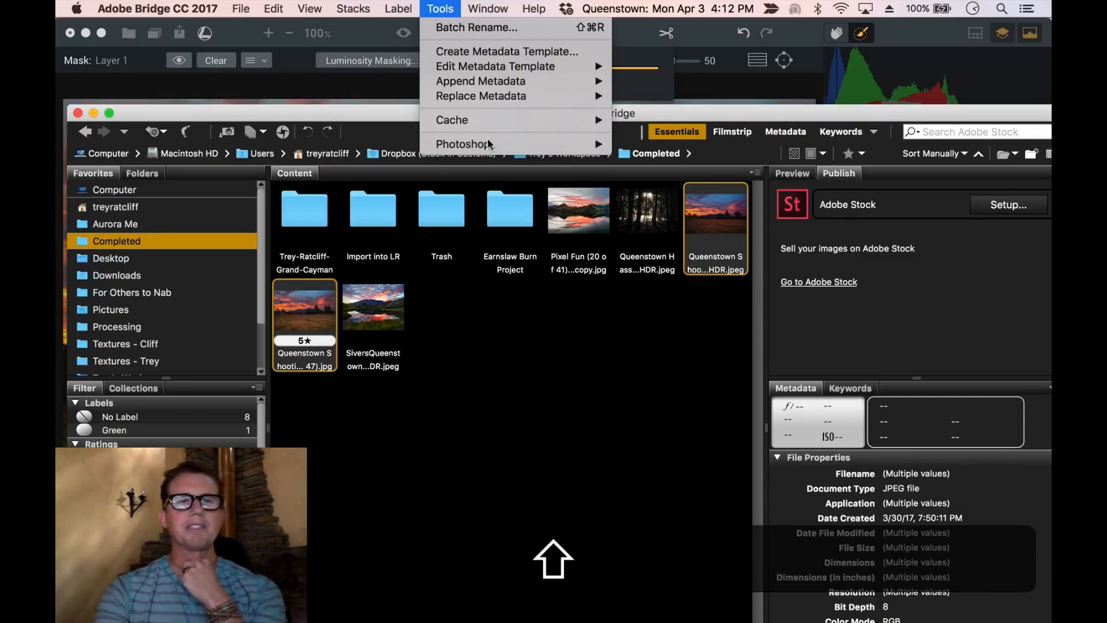
pyautogui.moveTo(491, 144)
pyautogui.click(717, 218)
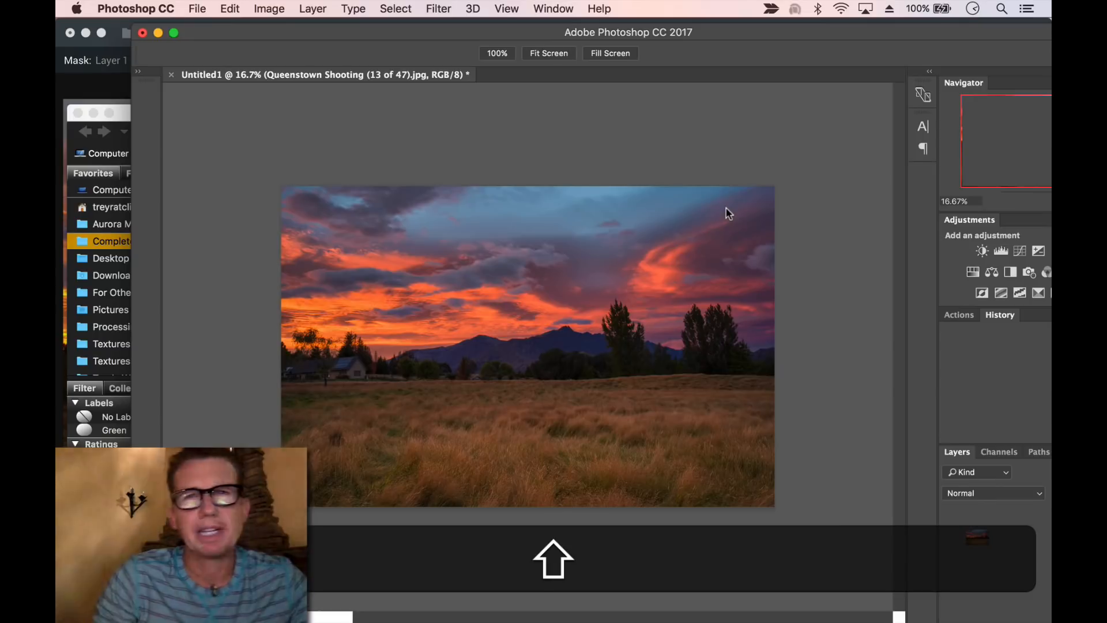
# Select both layers and auto-align them
pyautogui.hotkey('shift', 'f')
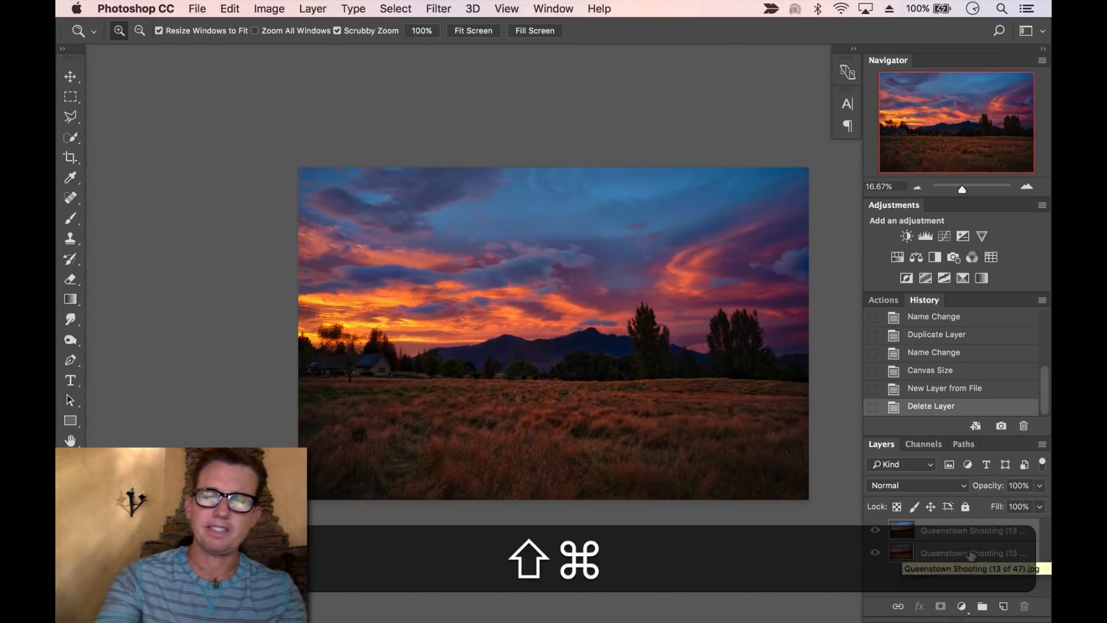
pyautogui.press('shift+super+l')
pyautogui.hotkey('shift', 'Return')
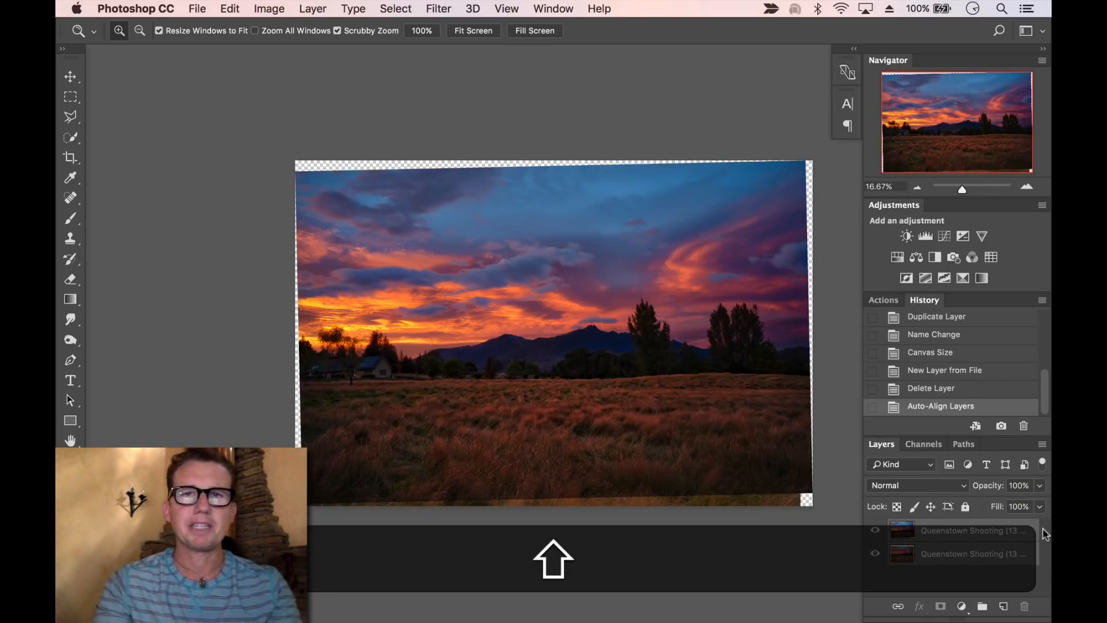
# Toggle the top layer's visibility to compare the two aligned images
pyautogui.click(874, 534)
pyautogui.click(874, 533)
pyautogui.click(874, 534)
pyautogui.click(874, 534)
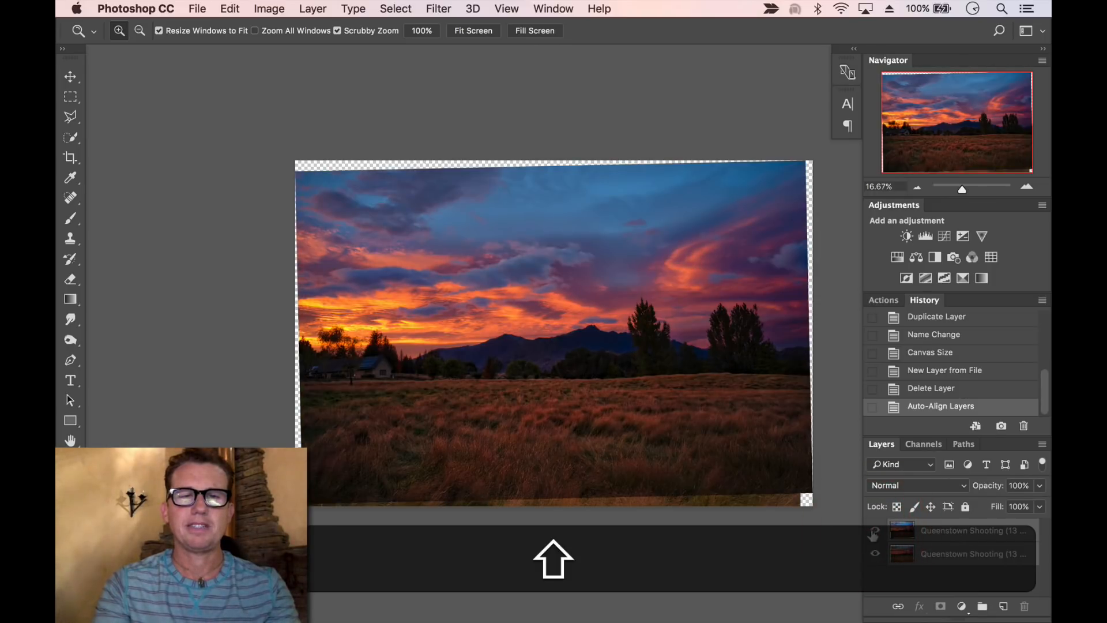
pyautogui.click(874, 533)
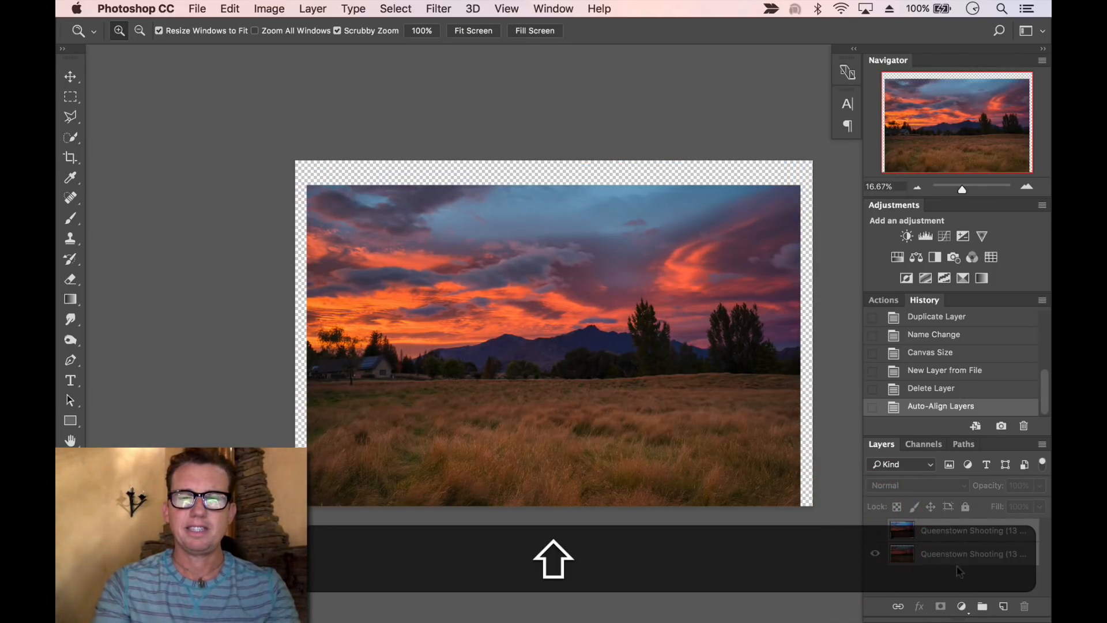
# Move the lower Queenstown layer to the top of the layer stack
pyautogui.click(941, 555)
pyautogui.moveTo(952, 532); pyautogui.dragTo(949, 522)
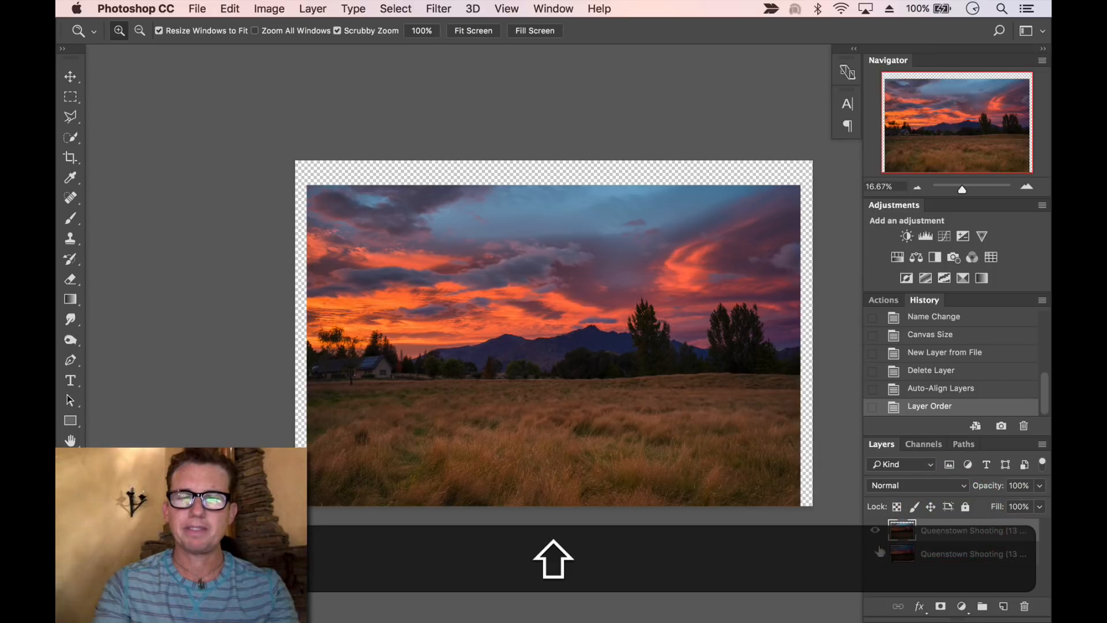
pyautogui.click(875, 552)
# Add a layer mask to the top layer
pyautogui.moveTo(729, 358); pyautogui.dragTo(790, 350)
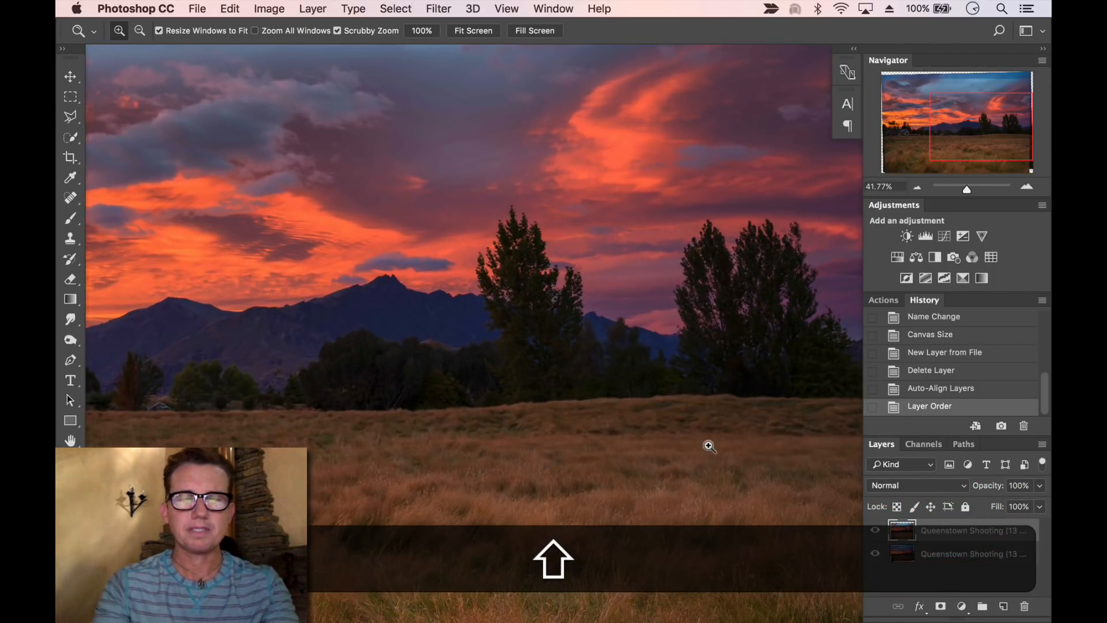
pyautogui.press('super+shift+r')
pyautogui.press('super+shift+b')
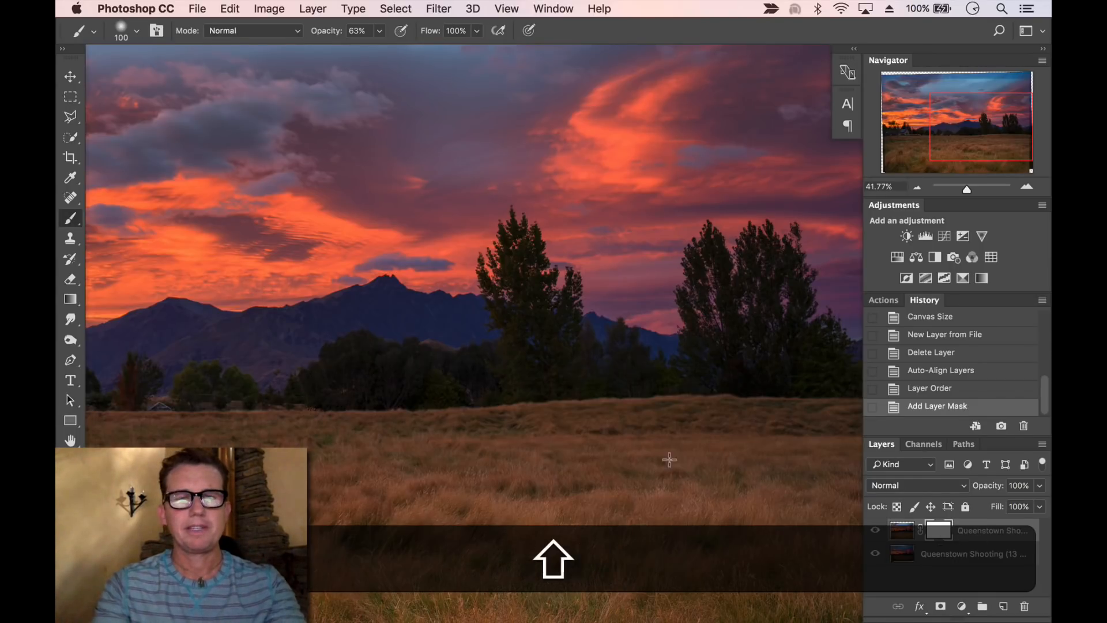
# Toggle the top layer on and off while zoomed into the sky to compare the two versions
pyautogui.press('super+shift+i')
pyautogui.press('super+shift+i')
pyautogui.press('super+shift+i')
pyautogui.press('super+shift+i')
pyautogui.press('super+shift+i')
pyautogui.press('super+shift+i')
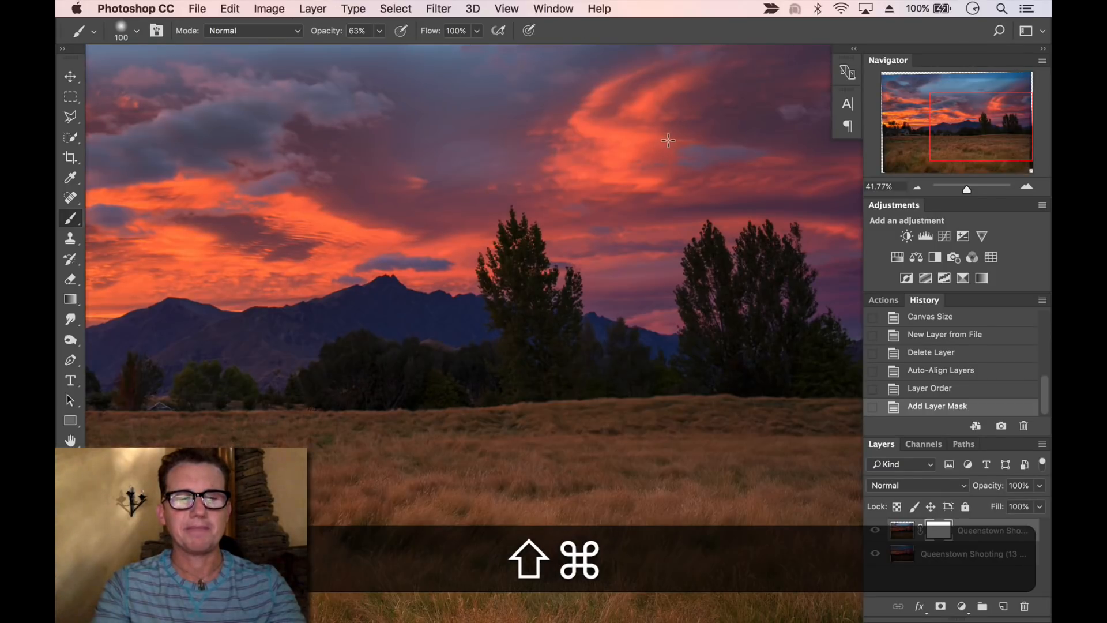
pyautogui.hotkey('shift', 'z')
pyautogui.moveTo(637, 123); pyautogui.dragTo(704, 208)
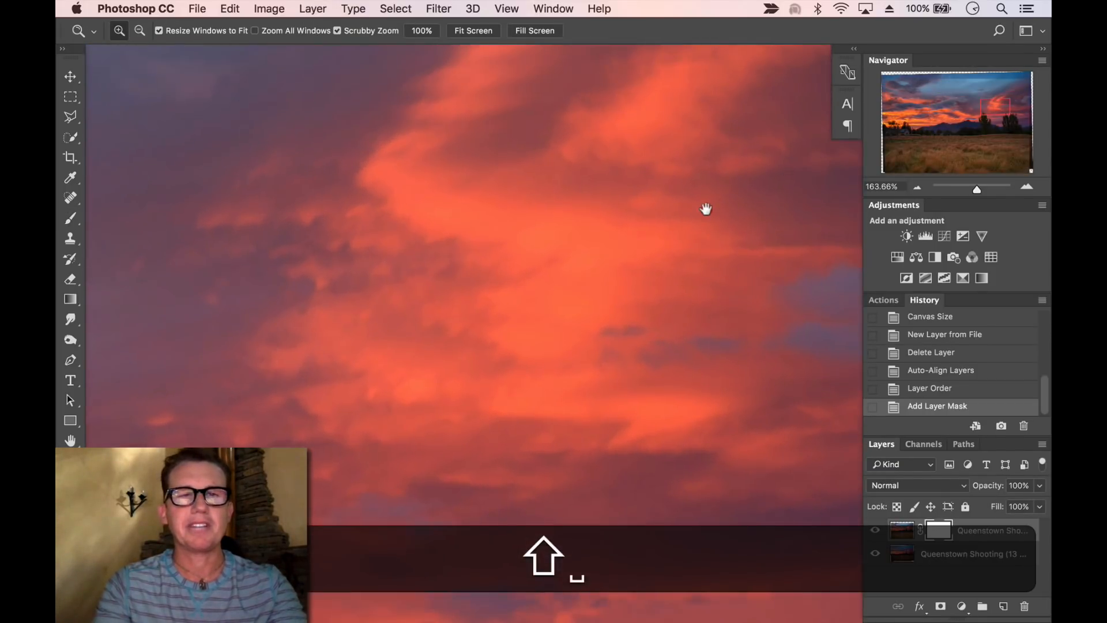
pyautogui.press('super+shift+i')
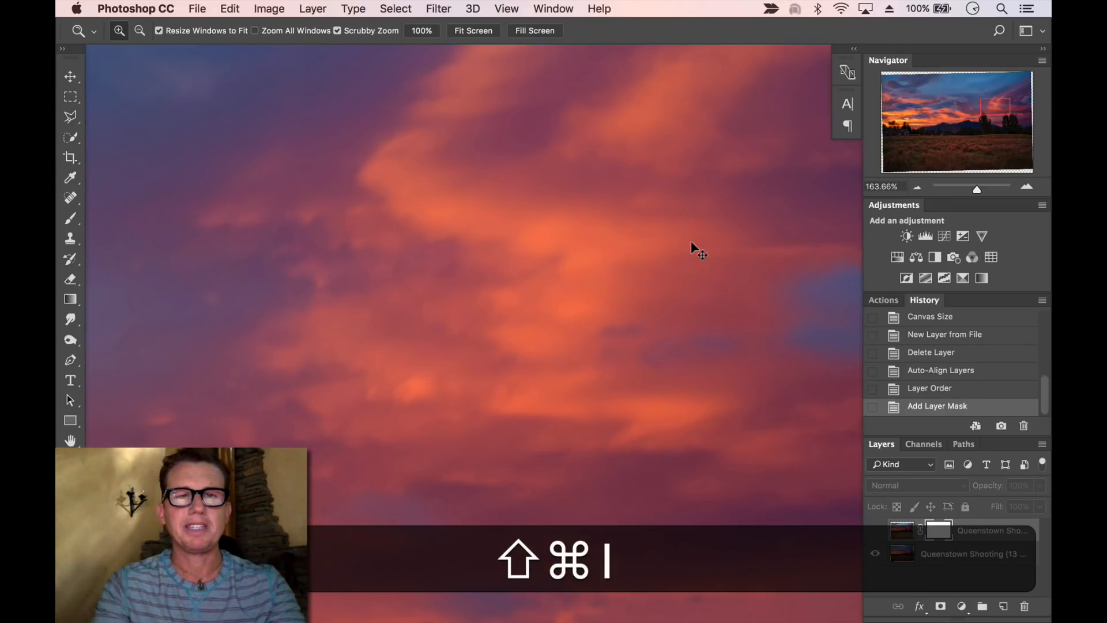
pyautogui.press('super+shift+i')
pyautogui.press('super+shift+i')
pyautogui.press('super+shift+i')
pyautogui.press('super+shift+i')
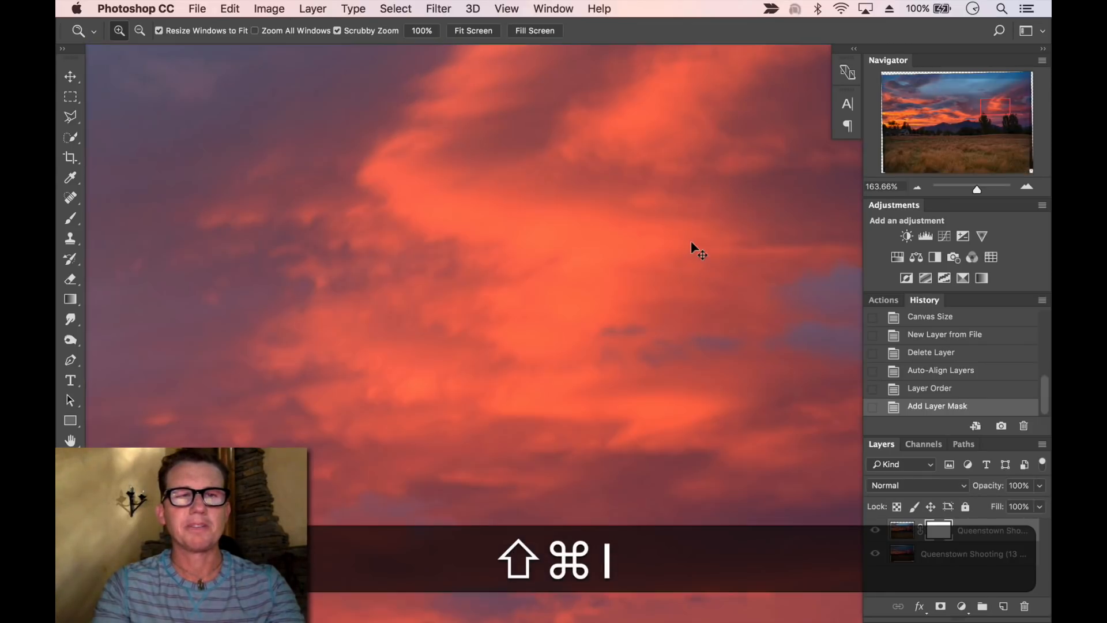
pyautogui.press('super+shift+i')
pyautogui.press('super+shift+i')
pyautogui.press('super+shift+i')
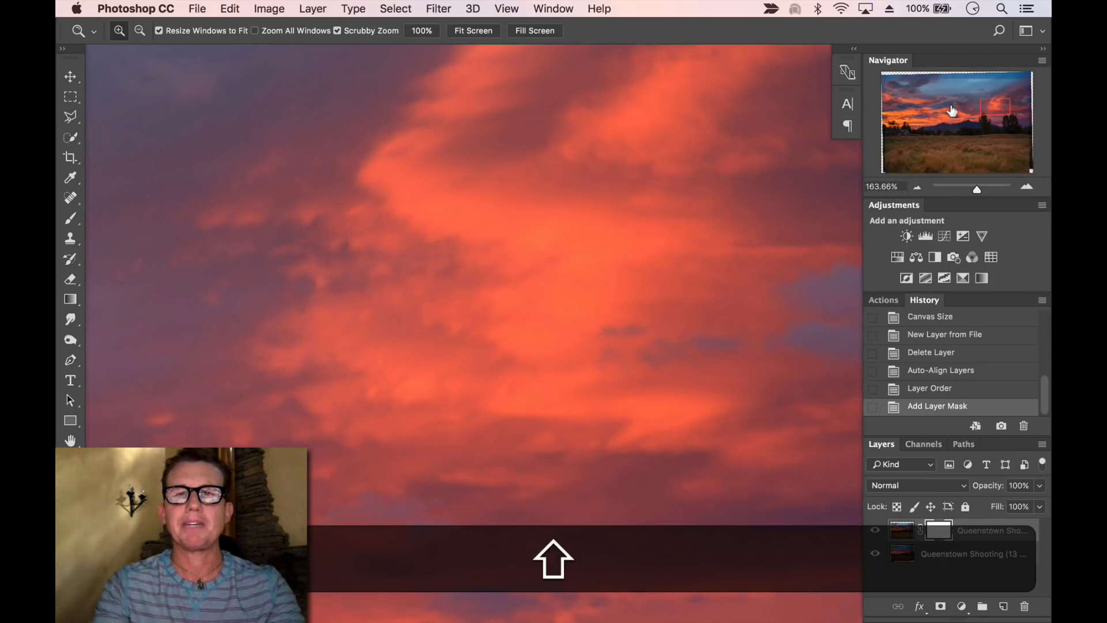
pyautogui.press('super+shift+i')
pyautogui.press('super+shift+i')
pyautogui.press('super+shift+i')
pyautogui.press('super+shift+i')
pyautogui.press('super+shift+i')
pyautogui.press('super+shift+i')
pyautogui.press('super+shift+i')
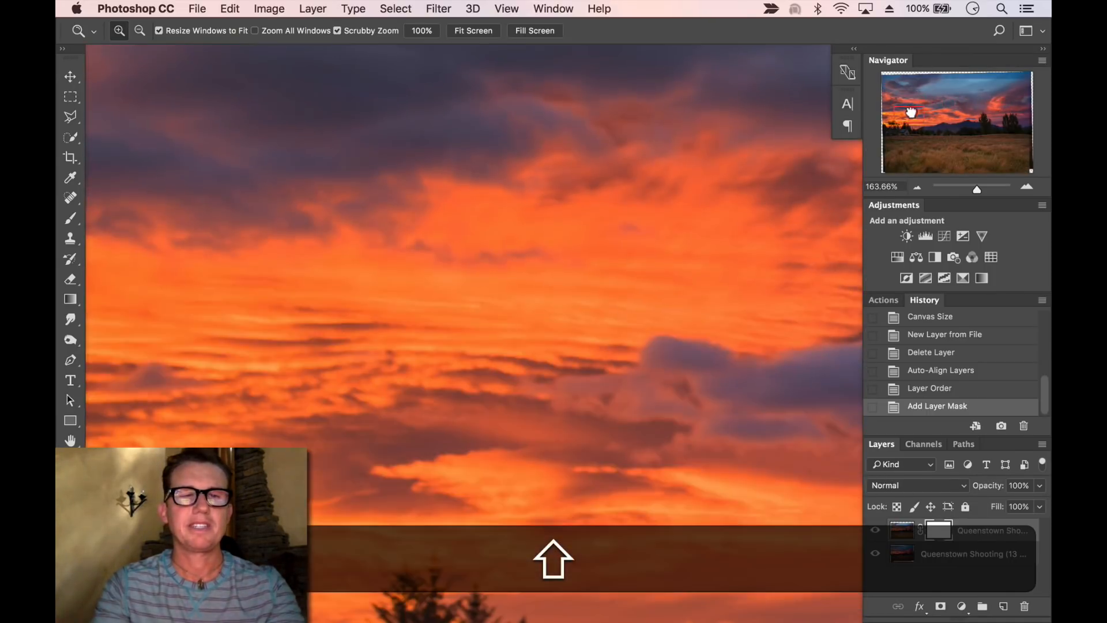
pyautogui.press('super+shift+i')
pyautogui.press('super+shift+i')
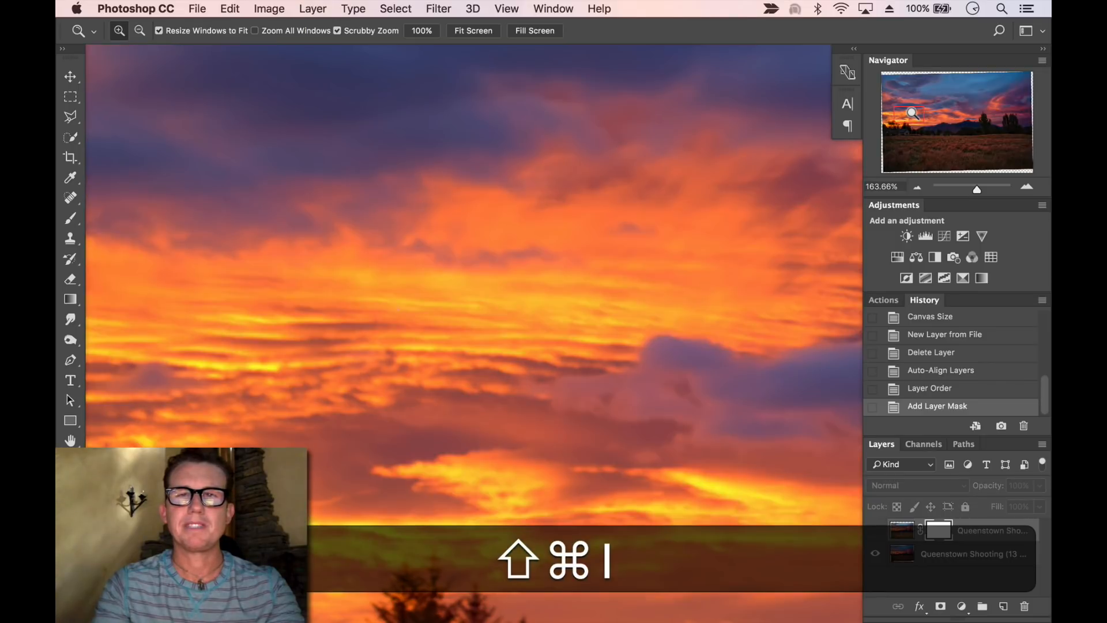
pyautogui.press('super+shift+i')
# Select the Brush tool at size 1300 and paint the top layer's mask across the sky
pyautogui.click(917, 186)
pyautogui.click(916, 187)
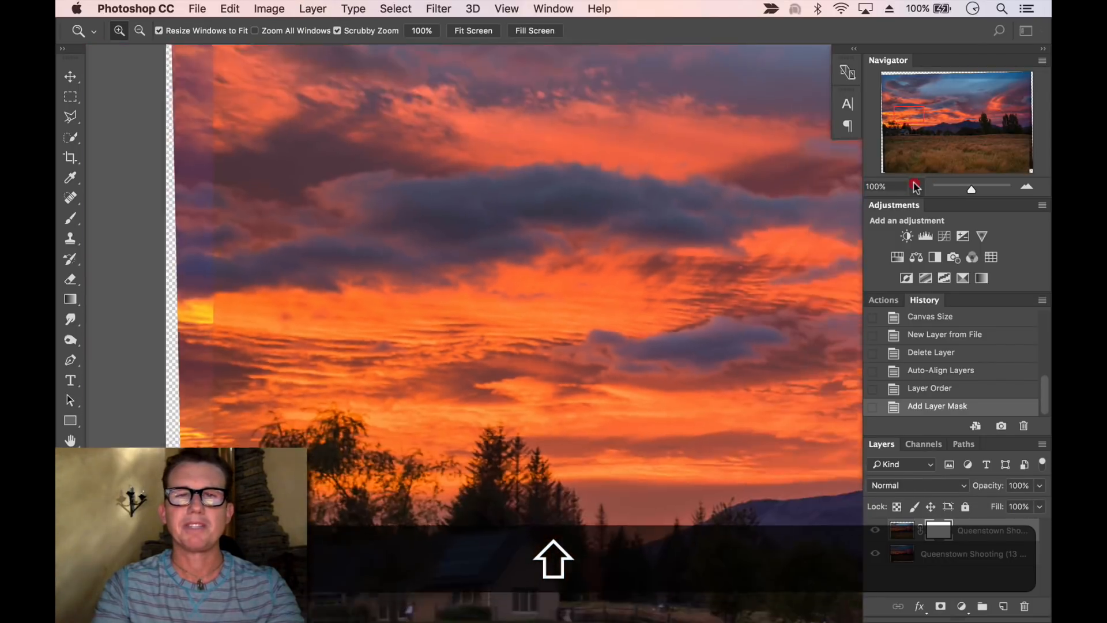
pyautogui.click(917, 187)
pyautogui.click(916, 187)
pyautogui.click(917, 187)
pyautogui.press('space')
pyautogui.moveTo(730, 278)
pyautogui.mouseDown()
pyautogui.moveTo(396, 250)
pyautogui.moveTo(446, 262)
pyautogui.mouseUp()
pyautogui.hotkey('shift', 'b')
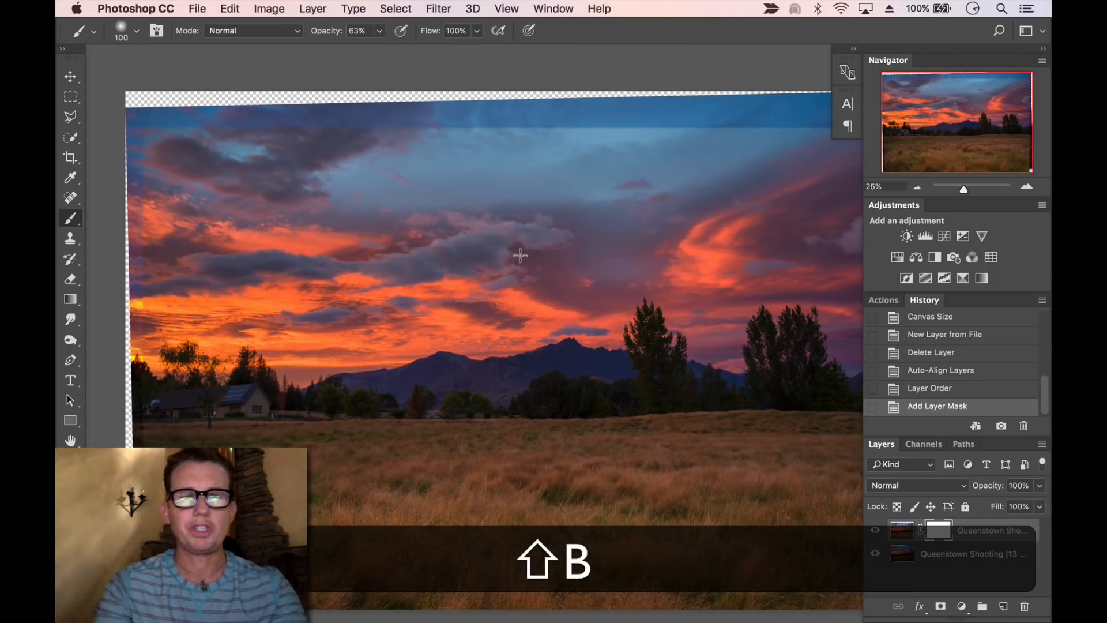
pyautogui.hotkey('shift', ']')
pyautogui.hotkey('shift', ']')
pyautogui.hotkey('shift', ']')
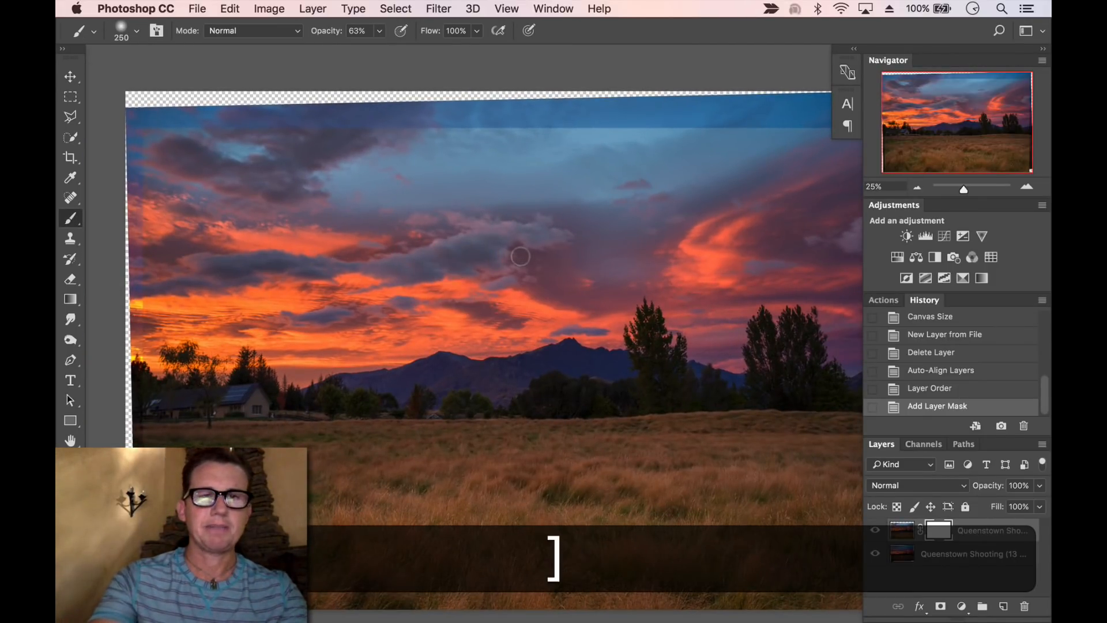
pyautogui.press(']')
pyautogui.press(']')
pyautogui.press(']')
pyautogui.press(']')
pyautogui.press(']')
pyautogui.press(']')
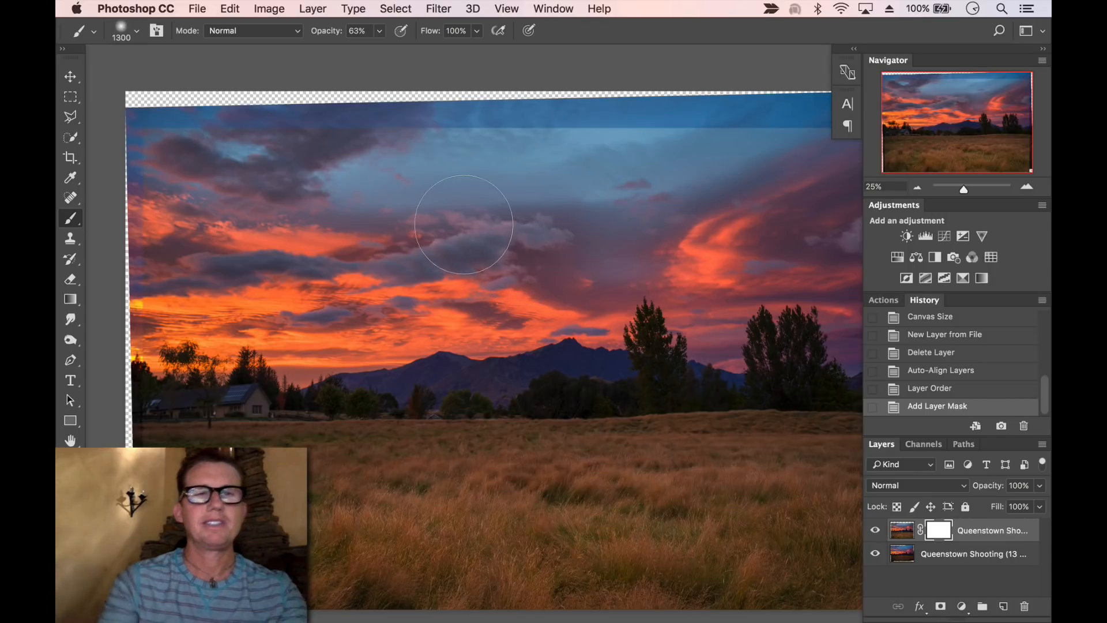
pyautogui.moveTo(787, 248); pyautogui.dragTo(746, 258)
pyautogui.moveTo(298, 268); pyautogui.dragTo(321, 268)
pyautogui.moveTo(237, 296)
pyautogui.mouseDown()
pyautogui.moveTo(289, 313)
pyautogui.moveTo(164, 292)
pyautogui.mouseUp()
pyautogui.moveTo(238, 212); pyautogui.dragTo(176, 207)
pyautogui.moveTo(451, 200); pyautogui.dragTo(657, 201)
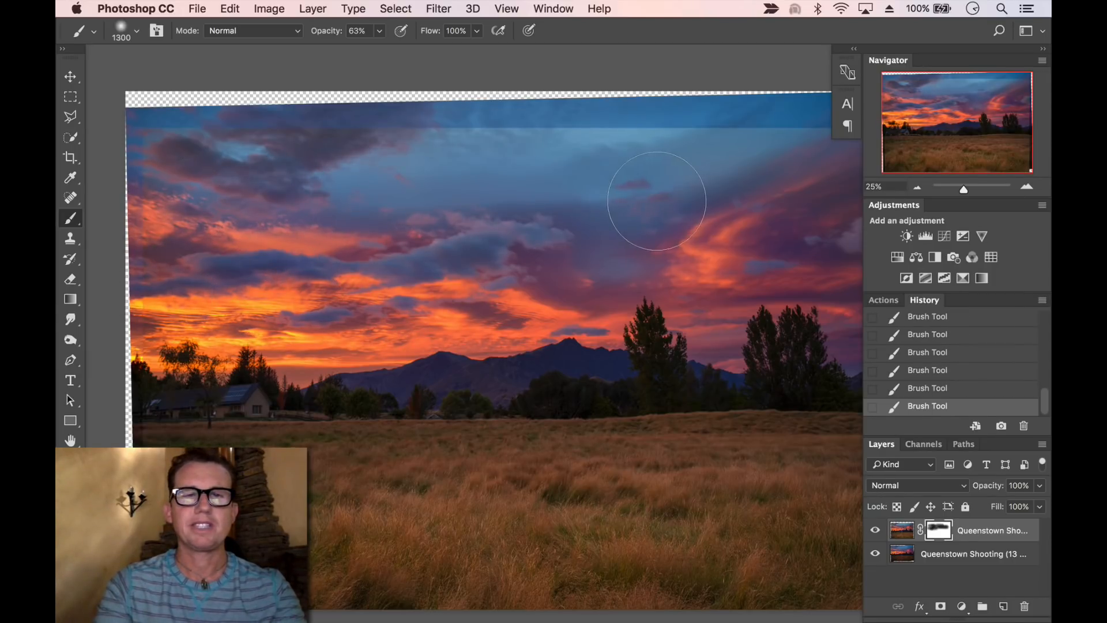
# Paint another stroke across the sky on the layer mask and invert the mask back and forth to compare the blend
pyautogui.press('space')
pyautogui.moveTo(682, 242); pyautogui.dragTo(642, 228)
pyautogui.press('space')
pyautogui.moveTo(442, 323); pyautogui.dragTo(617, 219)
pyautogui.press('super+i')
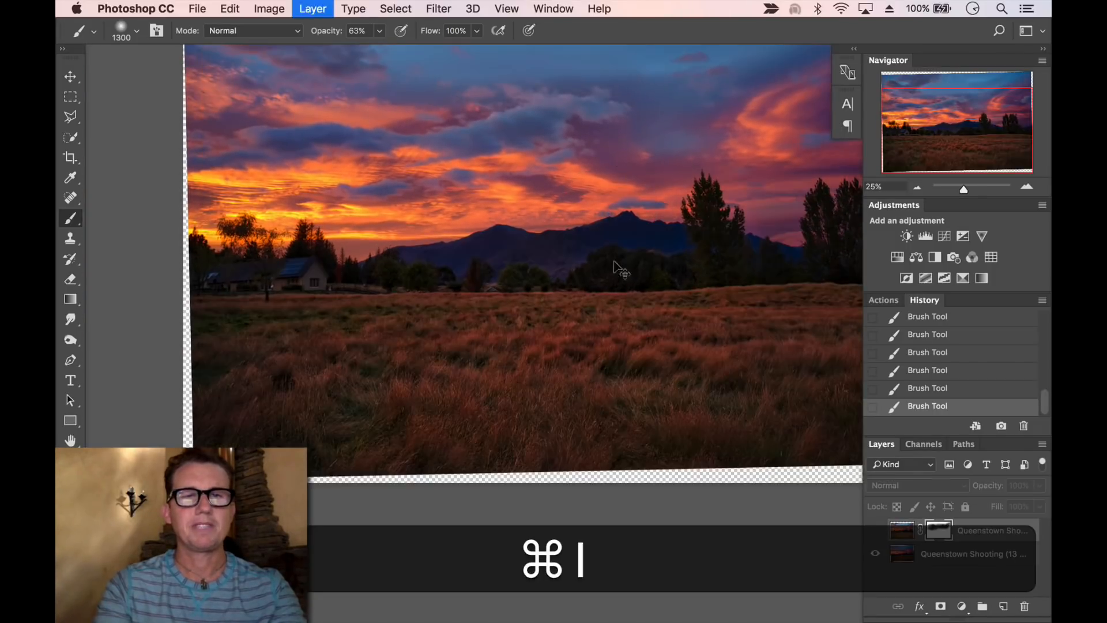
pyautogui.press('super+i')
pyautogui.press('super+i')
pyautogui.press('super+i')
# Enlarge the brush to 1900 at 29% opacity and paint the mask along the image's lower edges
pyautogui.press('space')
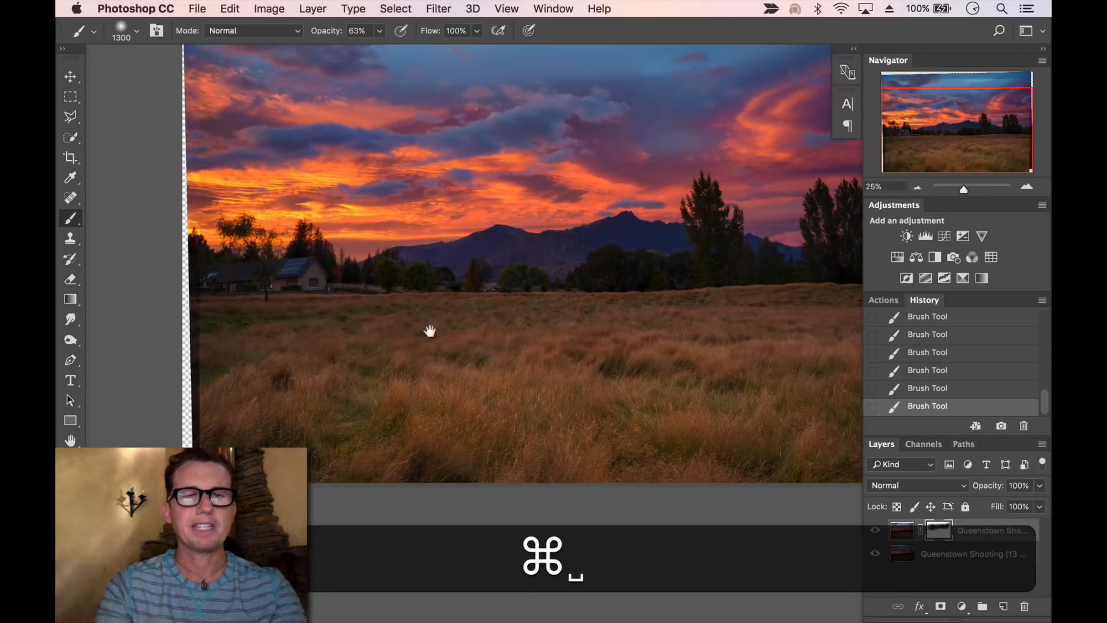
pyautogui.moveTo(427, 331); pyautogui.dragTo(401, 442)
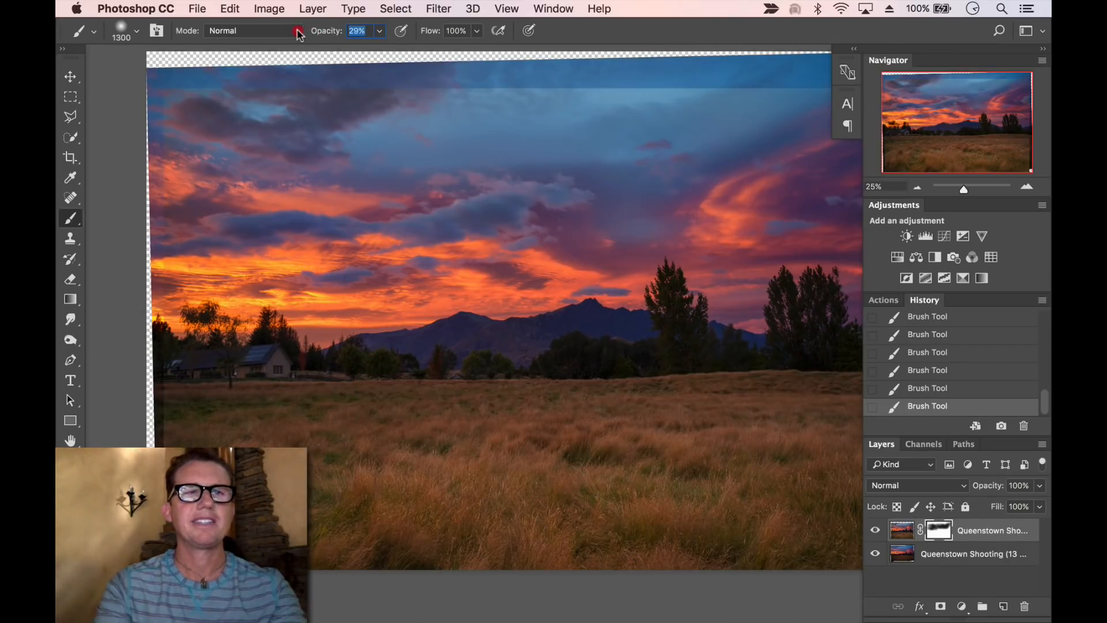
pyautogui.press(']')
pyautogui.press(']')
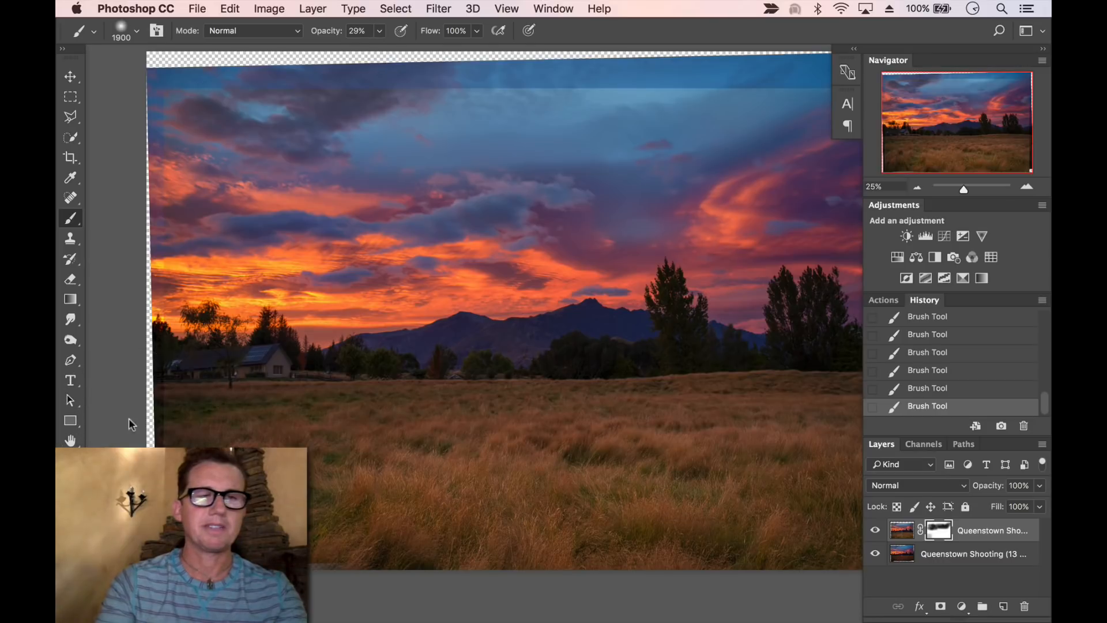
pyautogui.moveTo(371, 458); pyautogui.dragTo(313, 415)
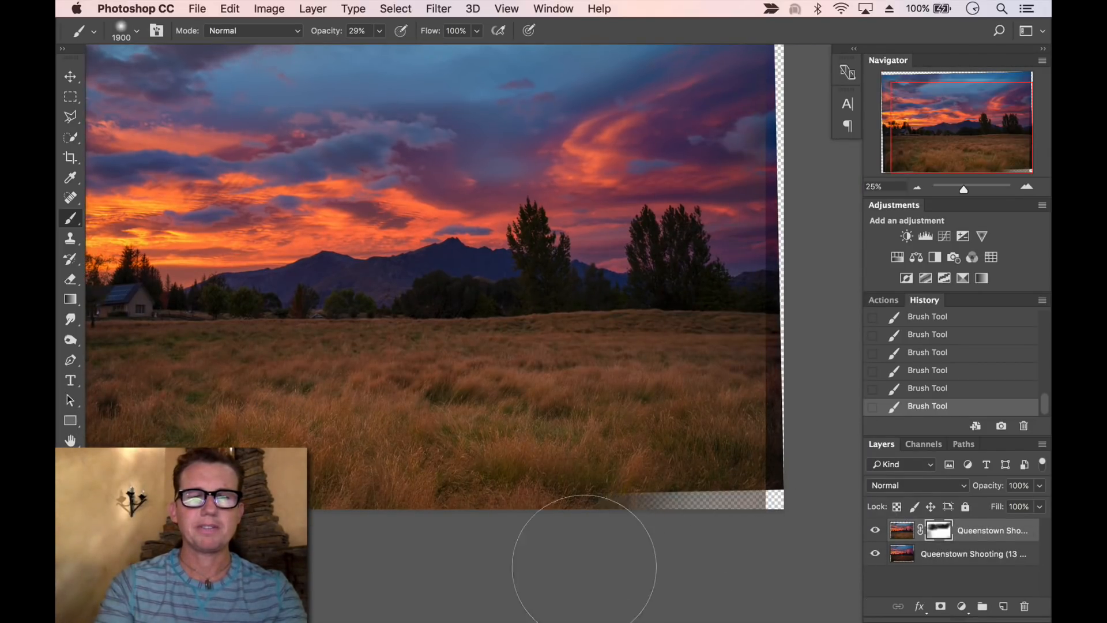
pyautogui.moveTo(557, 555); pyautogui.dragTo(773, 555)
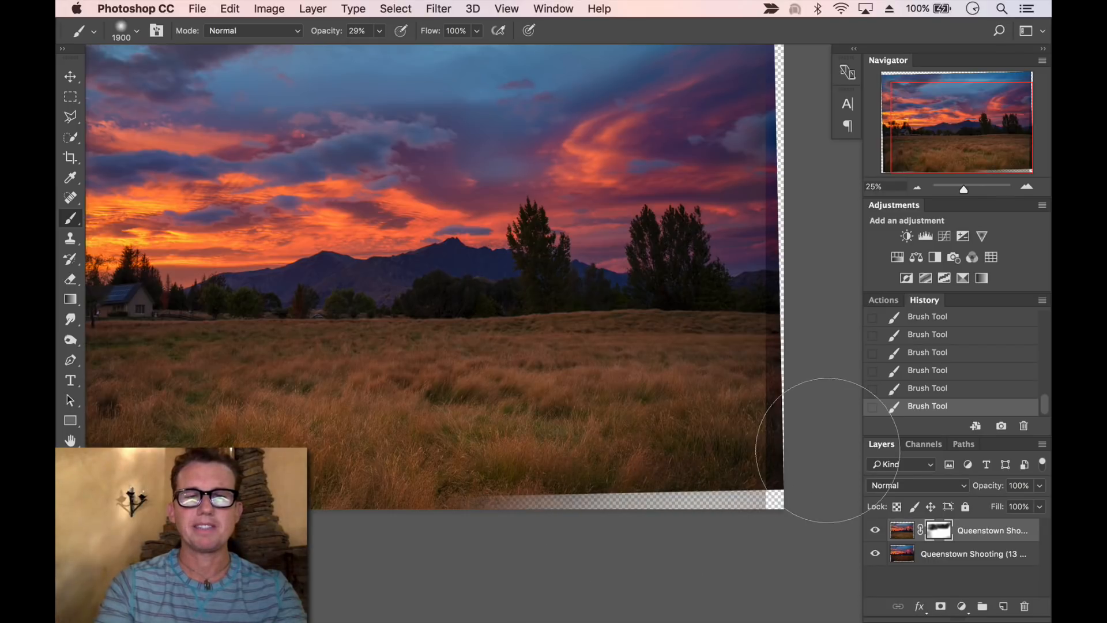
# Continue painting the mask over the field and tree line, then refit the zoom to check the blend
pyautogui.press('space')
pyautogui.moveTo(729, 485); pyautogui.dragTo(776, 476)
pyautogui.moveTo(532, 339); pyautogui.dragTo(492, 414)
pyautogui.moveTo(497, 405)
pyautogui.mouseDown()
pyautogui.moveTo(531, 390)
pyautogui.moveTo(496, 393)
pyautogui.moveTo(511, 393)
pyautogui.mouseUp()
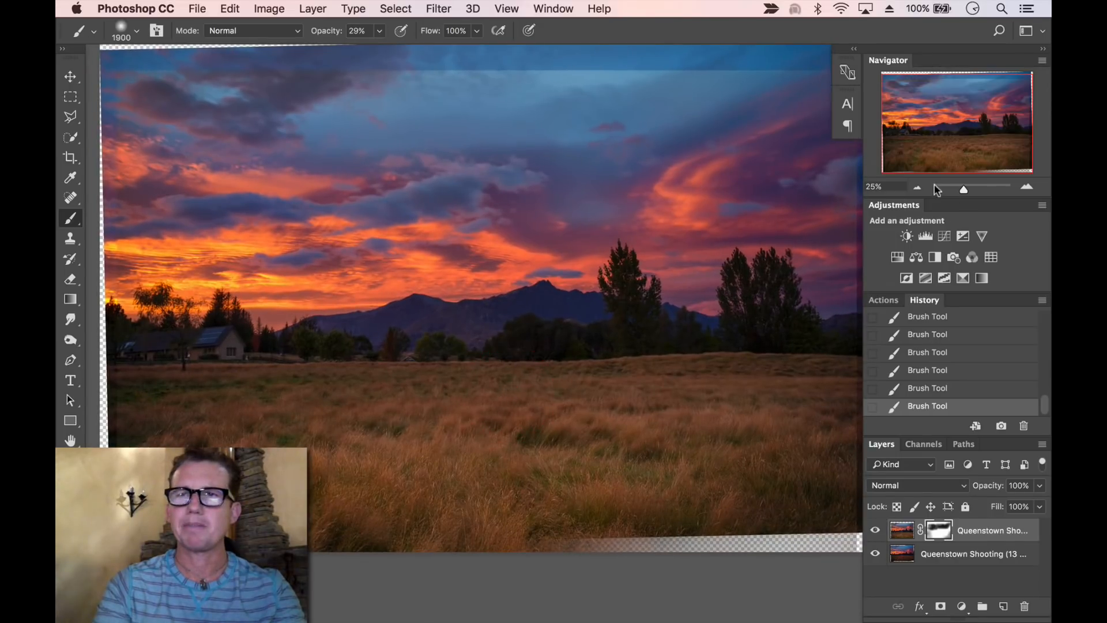
pyautogui.click(918, 187)
pyautogui.press('space')
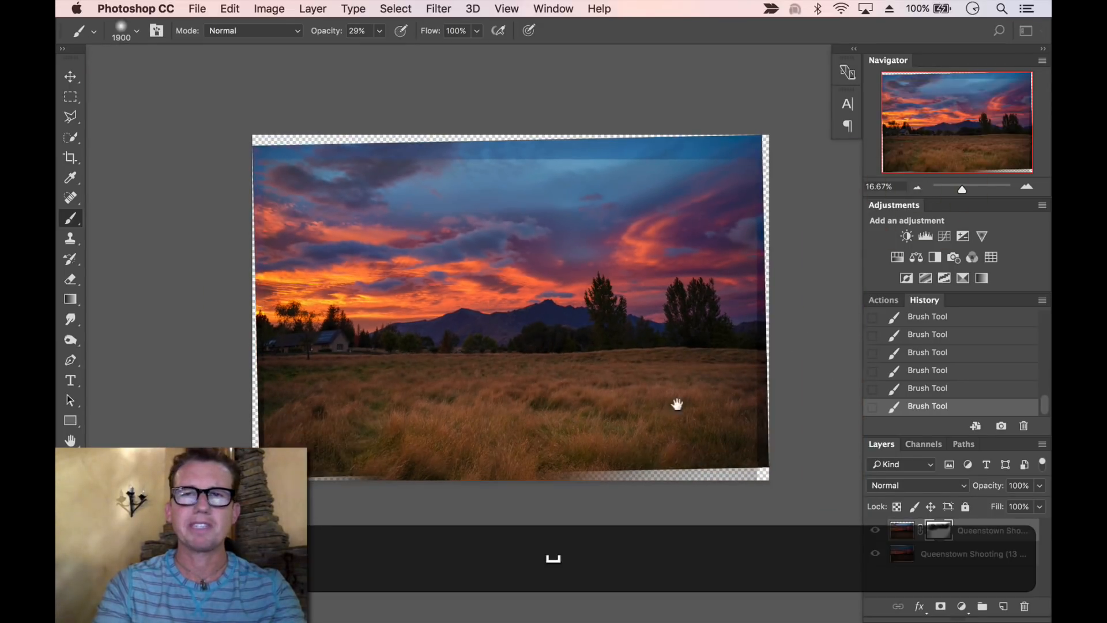
pyautogui.click(1030, 186)
pyautogui.press('space')
pyautogui.moveTo(704, 267); pyautogui.dragTo(683, 270)
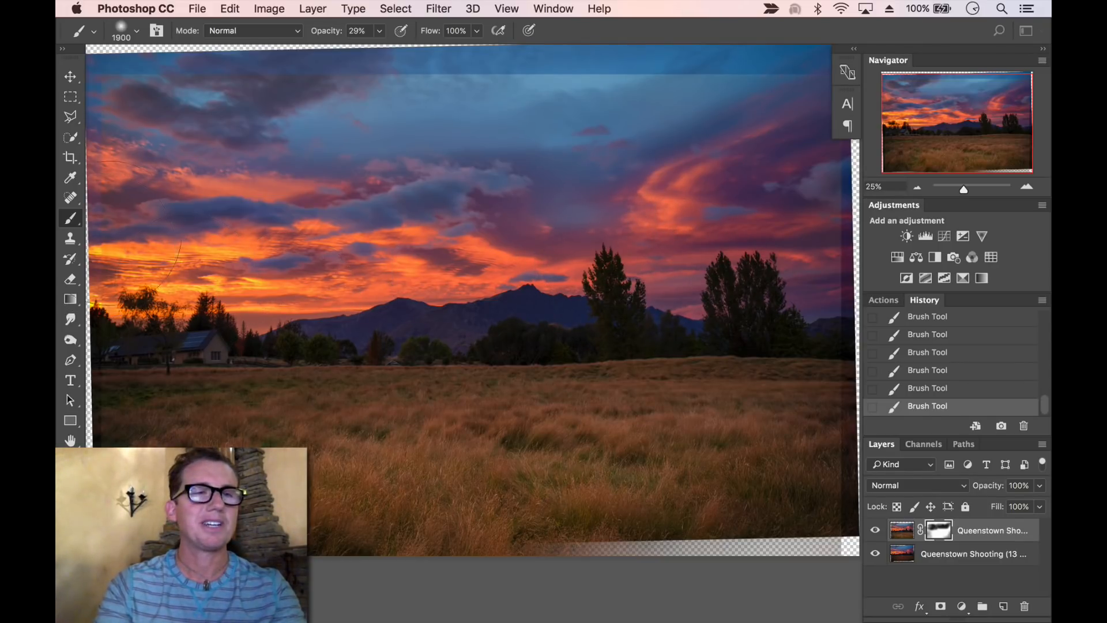
# Crop the image to cut away the transparent edges around the aligned layers
pyautogui.click(71, 157)
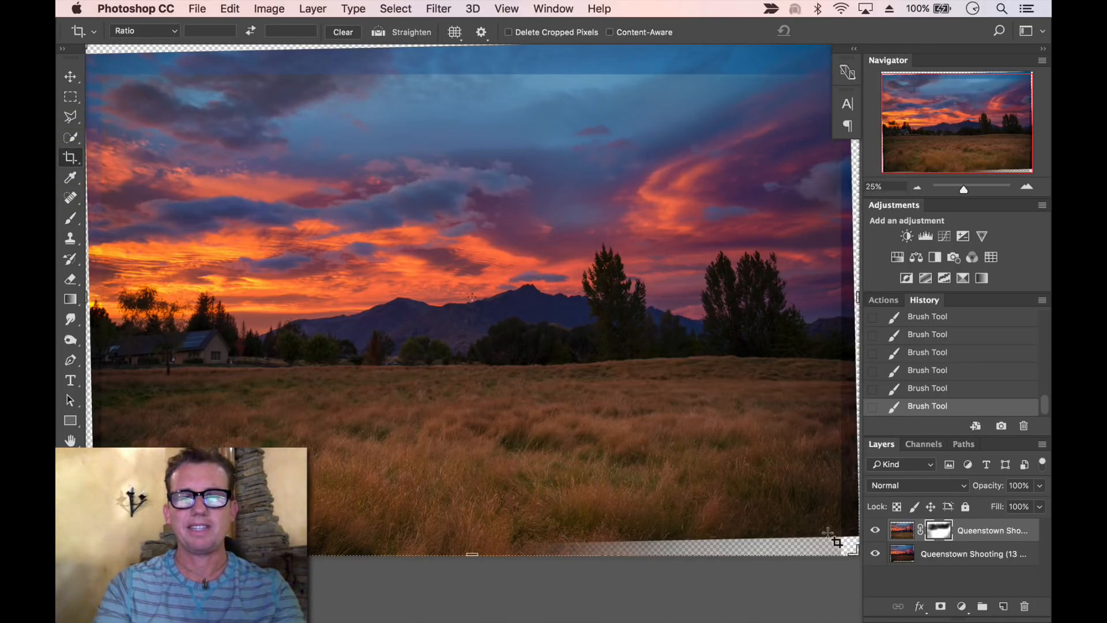
pyautogui.moveTo(837, 535); pyautogui.dragTo(104, 76)
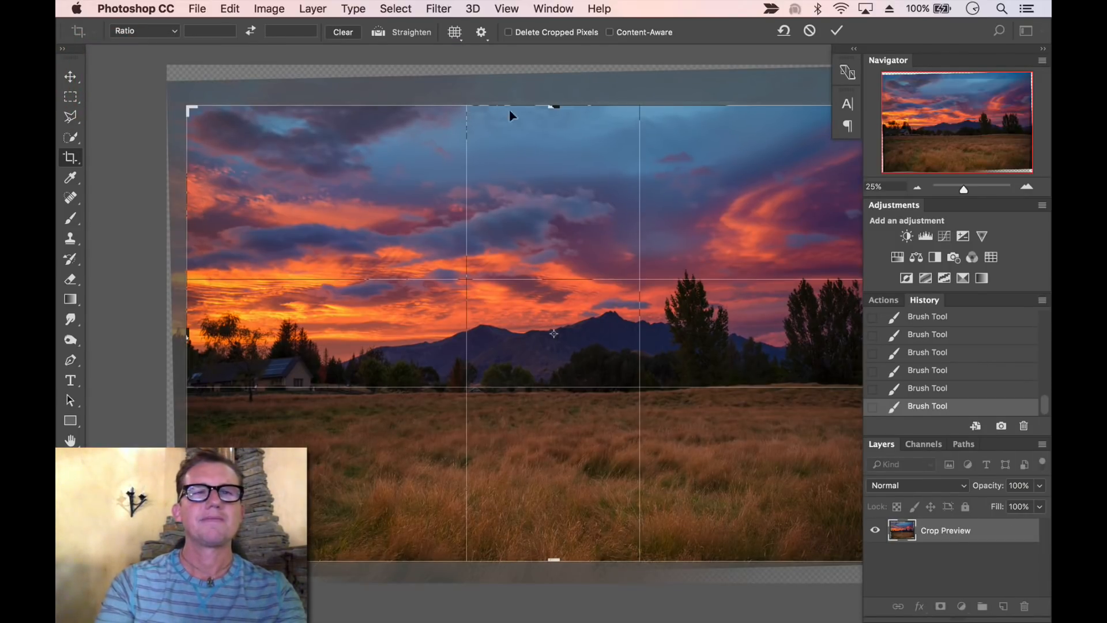
pyautogui.moveTo(552, 106); pyautogui.dragTo(551, 104)
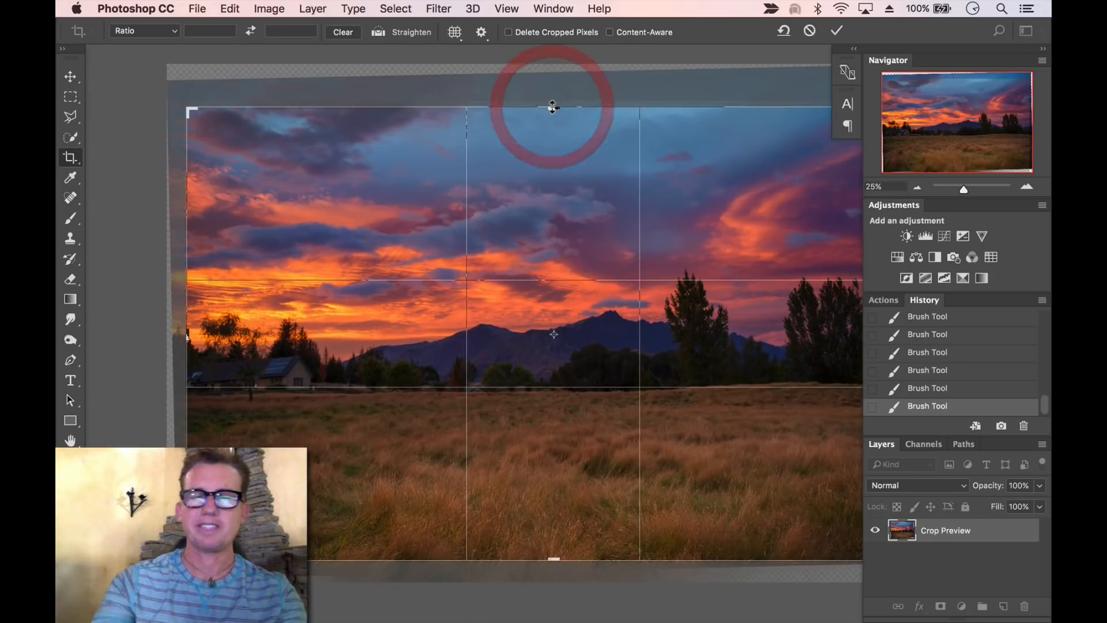
pyautogui.press('Return')
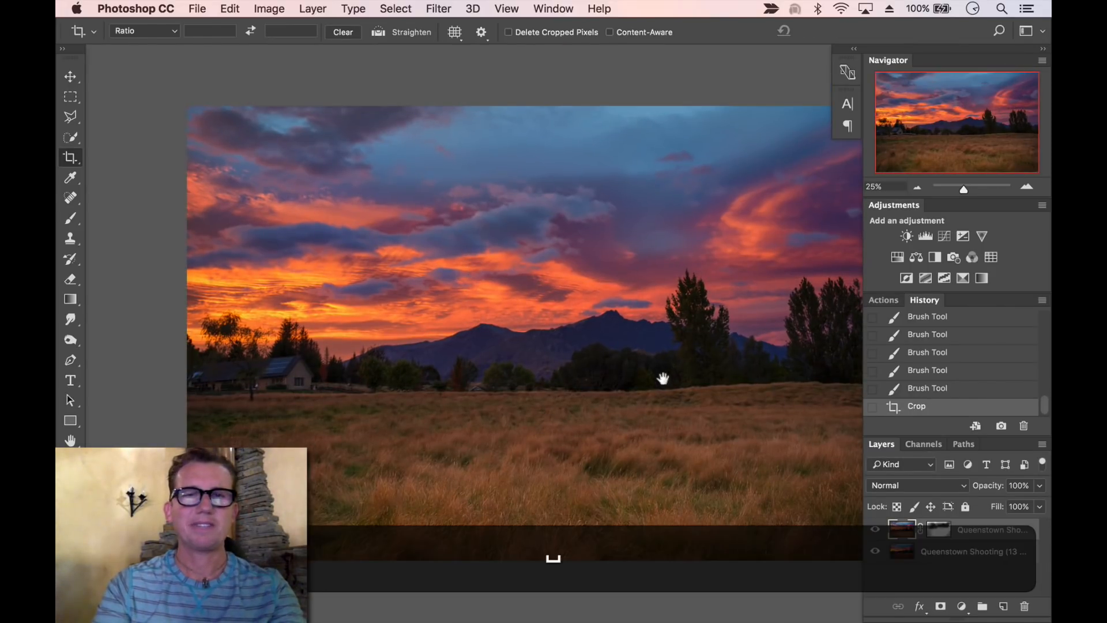
# Toggle the top layer's visibility to compare the versions, then merge the layers into one
pyautogui.moveTo(600, 391); pyautogui.dragTo(566, 381)
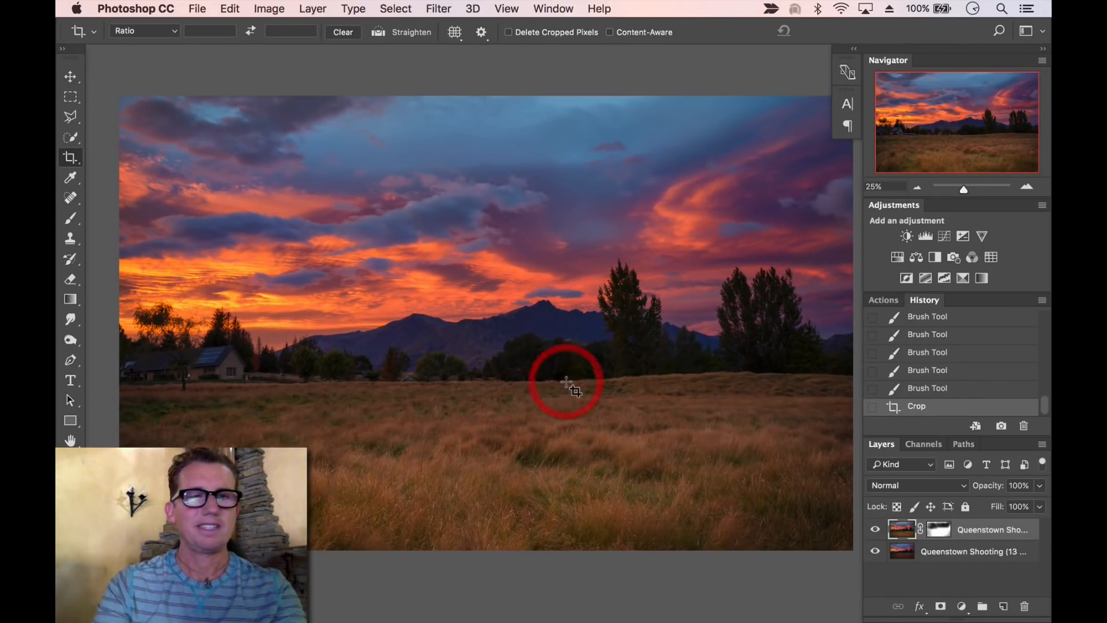
pyautogui.click(874, 530)
pyautogui.click(874, 530)
pyautogui.click(874, 531)
pyautogui.click(874, 532)
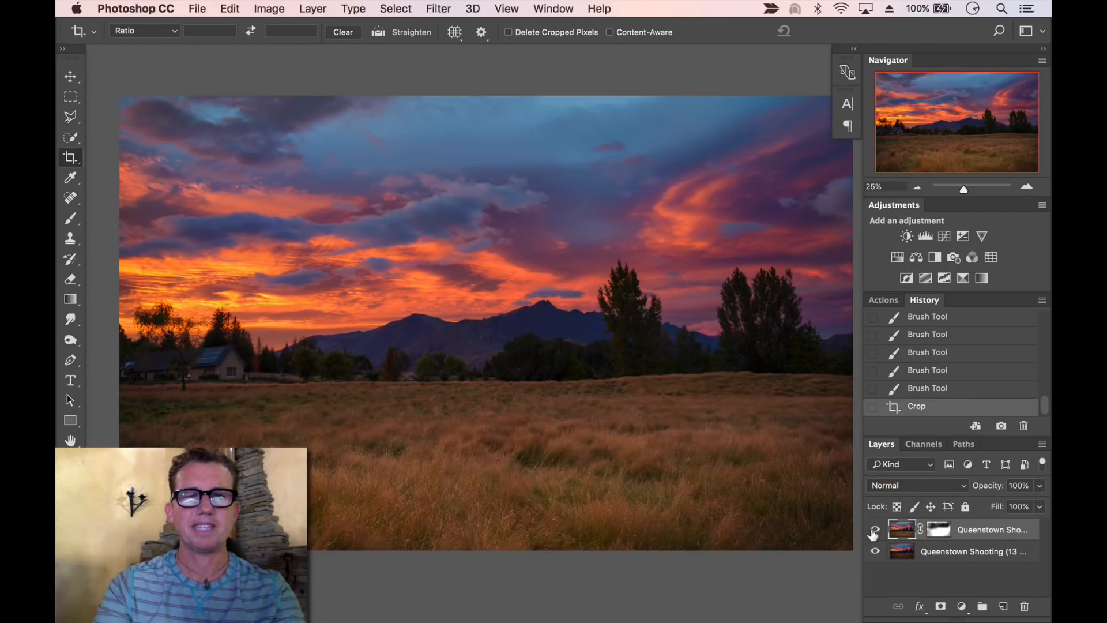
pyautogui.press('shift+super+e')
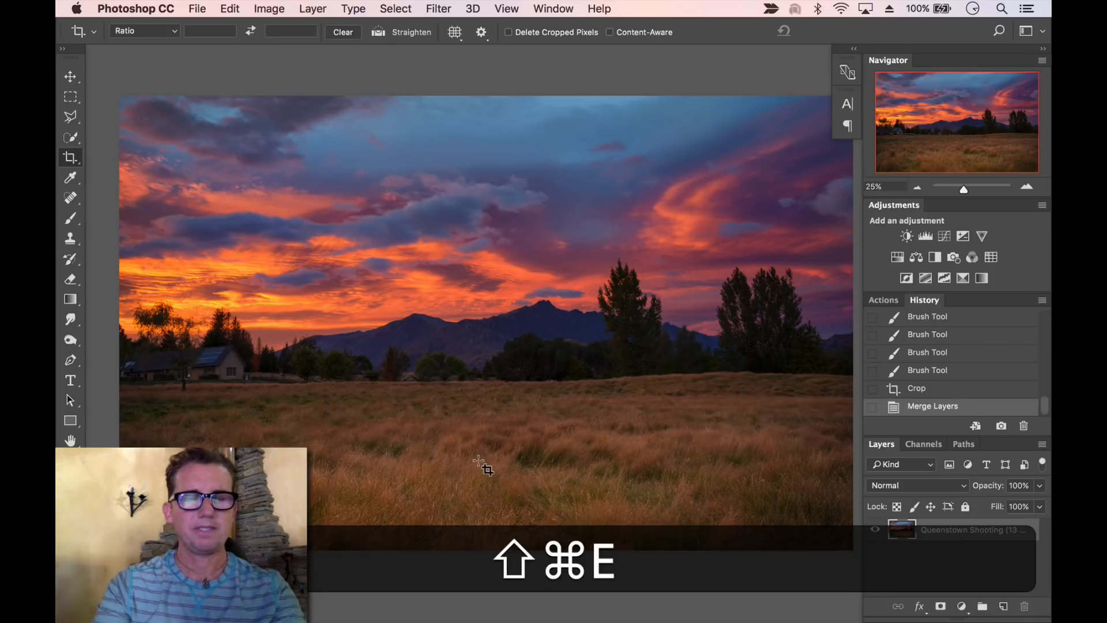
# Zoom into the house and remove the person and small distractions with the Spot Healing Brush
pyautogui.press('z')
pyautogui.moveTo(608, 309); pyautogui.dragTo(713, 291)
pyautogui.press('space')
pyautogui.moveTo(494, 375); pyautogui.dragTo(506, 373)
pyautogui.moveTo(231, 423); pyautogui.dragTo(586, 328)
pyautogui.moveTo(212, 354); pyautogui.dragTo(454, 328)
pyautogui.moveTo(276, 392); pyautogui.dragTo(511, 375)
pyautogui.moveTo(242, 404); pyautogui.dragTo(474, 379)
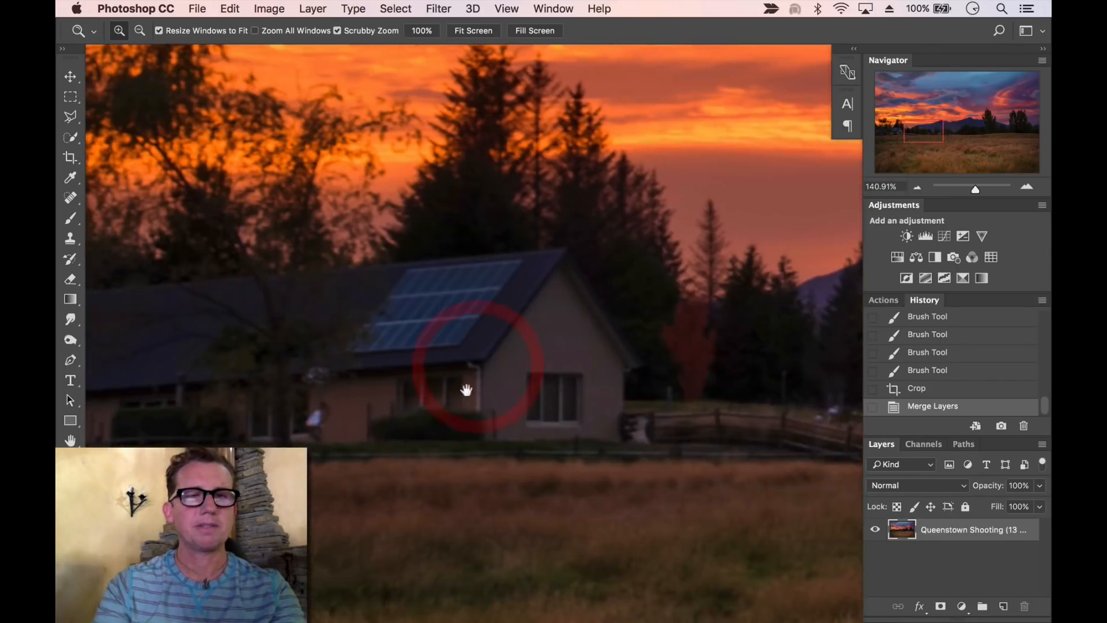
pyautogui.moveTo(322, 448)
pyautogui.mouseDown()
pyautogui.moveTo(452, 472)
pyautogui.moveTo(378, 482)
pyautogui.mouseUp()
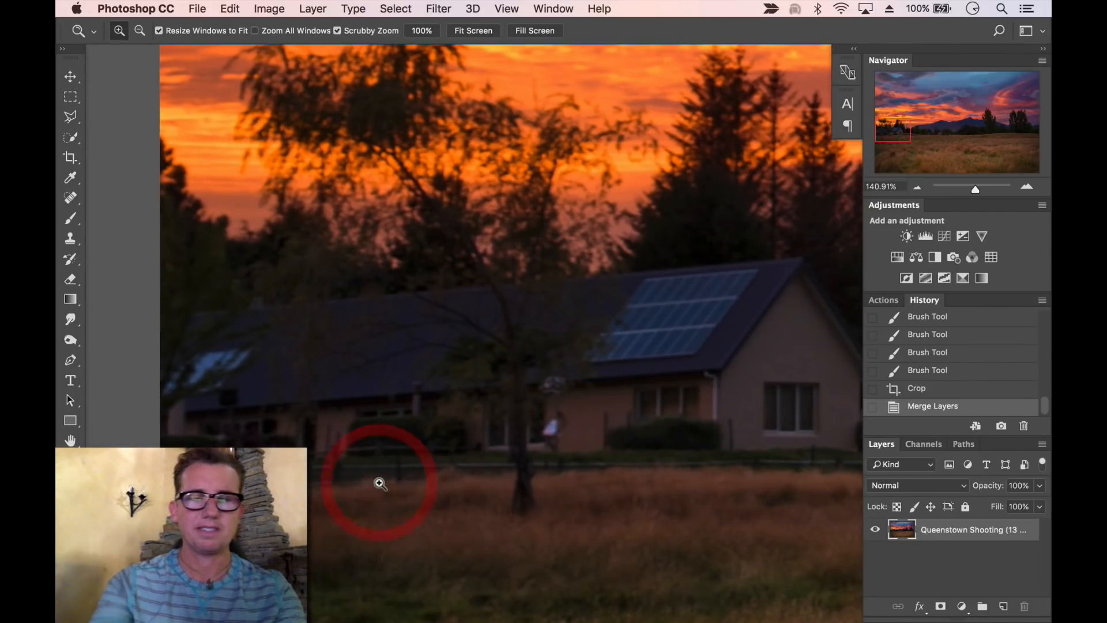
pyautogui.press('j')
pyautogui.click(546, 432)
pyautogui.click(548, 388)
pyautogui.moveTo(191, 380); pyautogui.dragTo(219, 356)
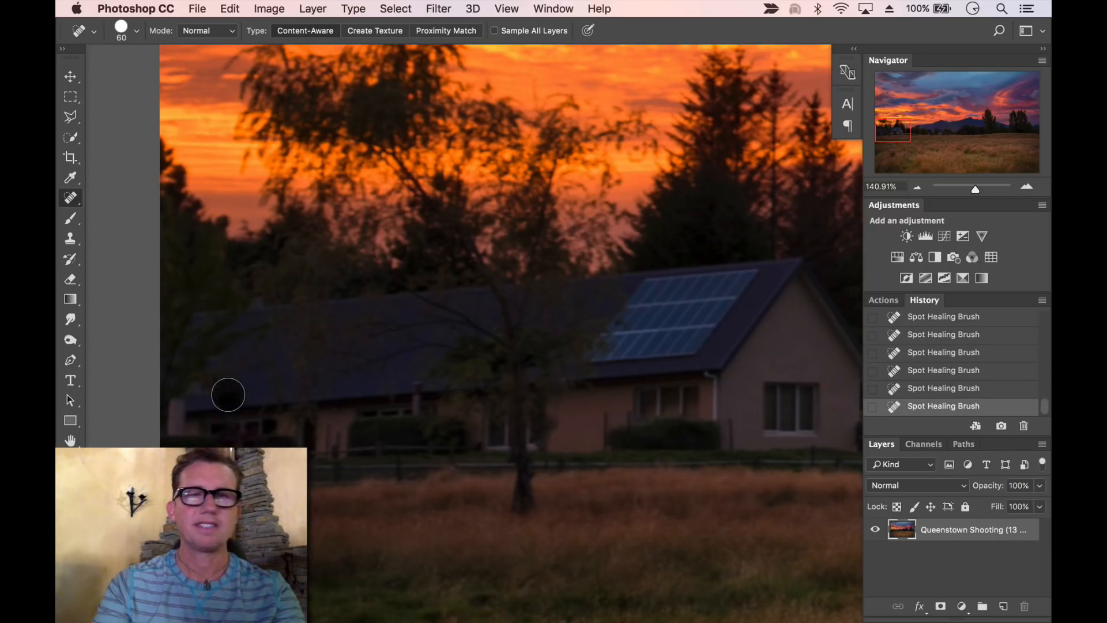
# Zoom back out and view the whole finished image in full-screen mode
pyautogui.click(919, 186)
pyautogui.click(919, 186)
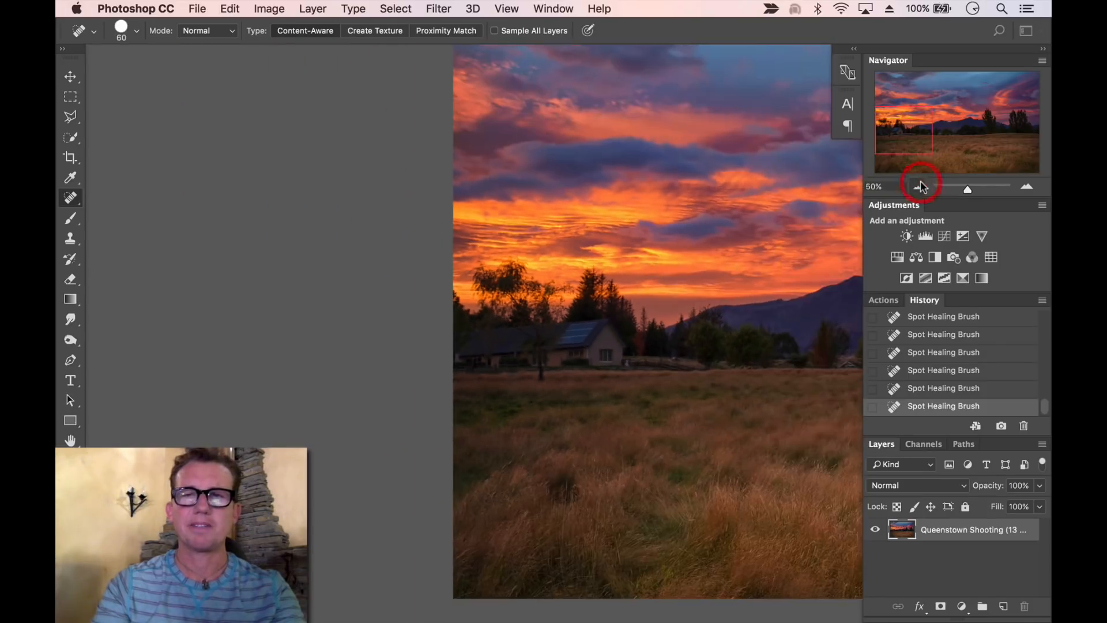
pyautogui.click(919, 186)
pyautogui.click(920, 187)
pyautogui.click(921, 188)
pyautogui.press('space')
pyautogui.moveTo(770, 251); pyautogui.dragTo(546, 237)
pyautogui.press('z')
pyautogui.moveTo(508, 276); pyautogui.dragTo(541, 271)
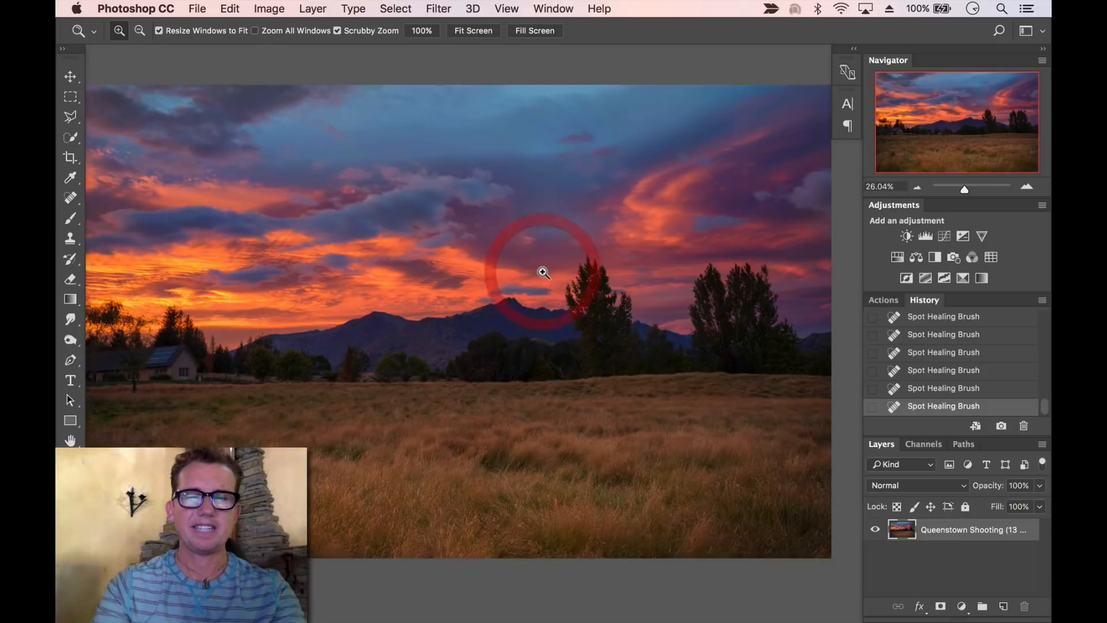
pyautogui.press('f')
pyautogui.moveTo(606, 294); pyautogui.dragTo(630, 295)
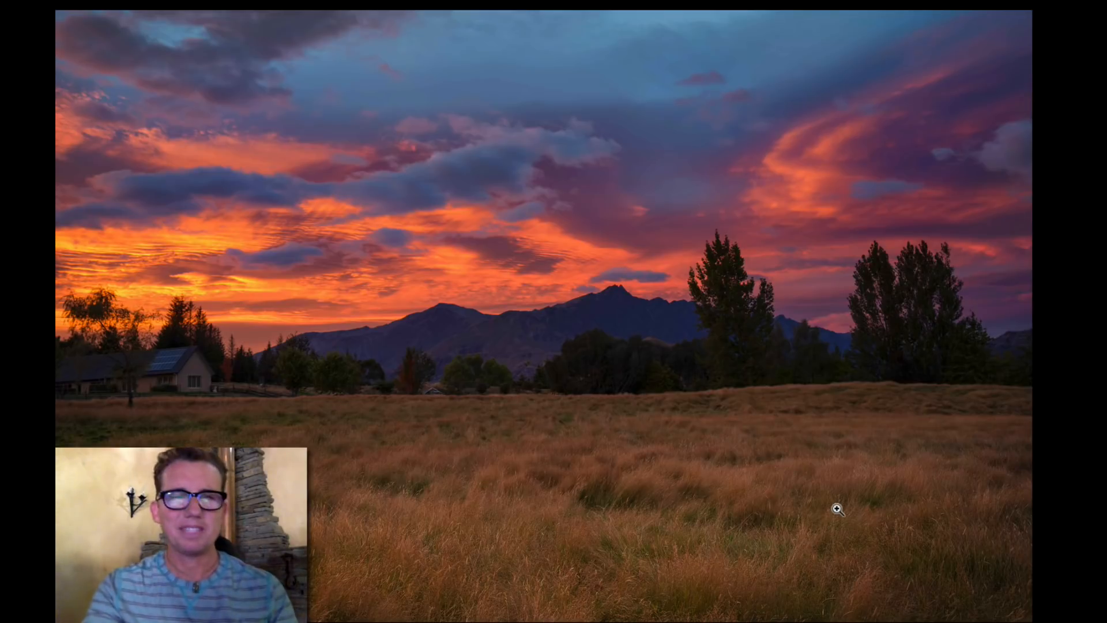
# Save the image as FinalShot.jpg in JPEG format to the Completed folder at quality 12
pyautogui.press('super')
pyautogui.press('super+s')
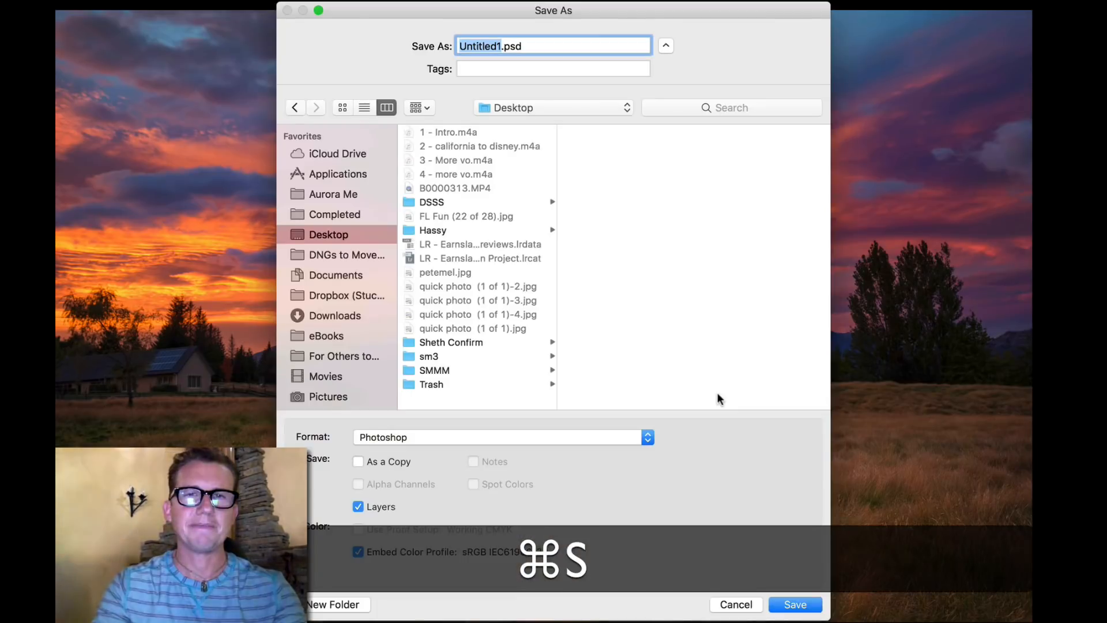
pyautogui.click(558, 435)
pyautogui.click(462, 529)
pyautogui.write('FinalSh')
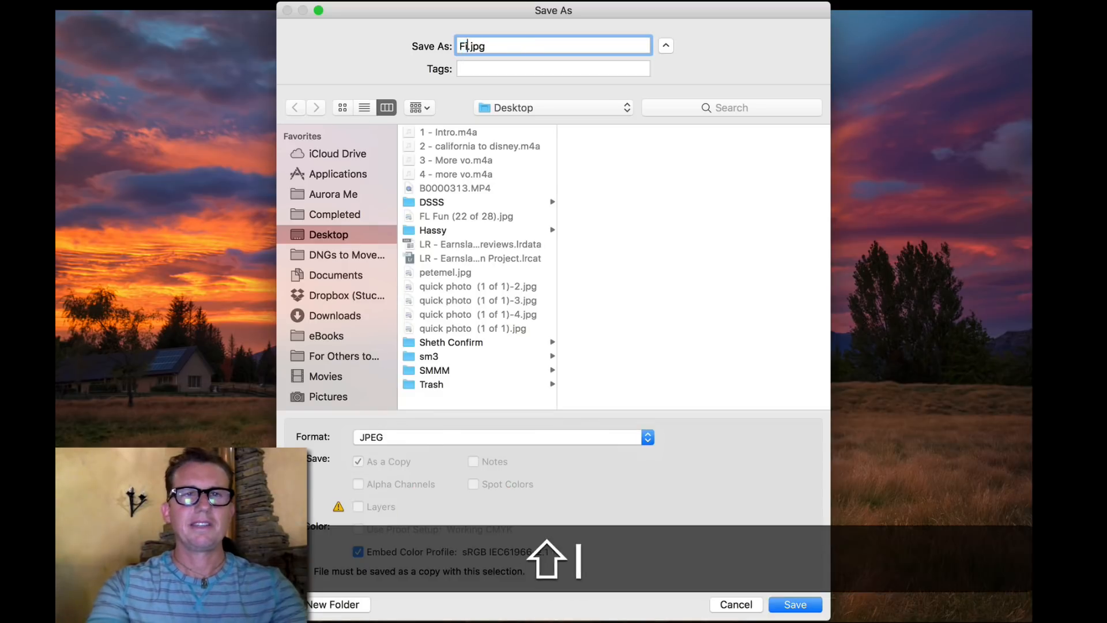
pyautogui.write('ot')
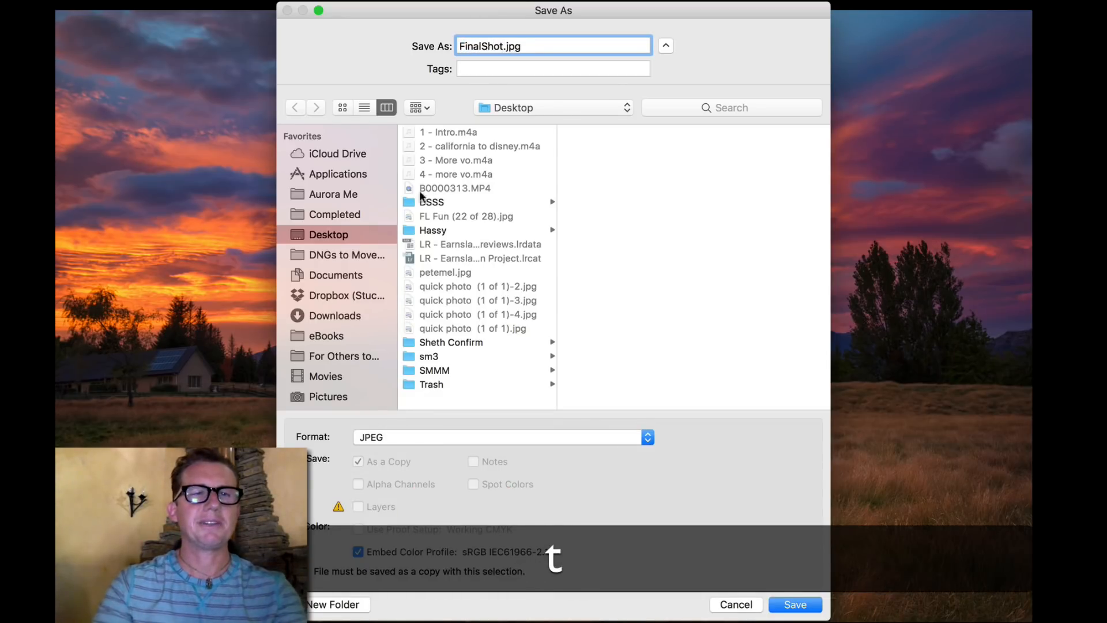
pyautogui.click(345, 212)
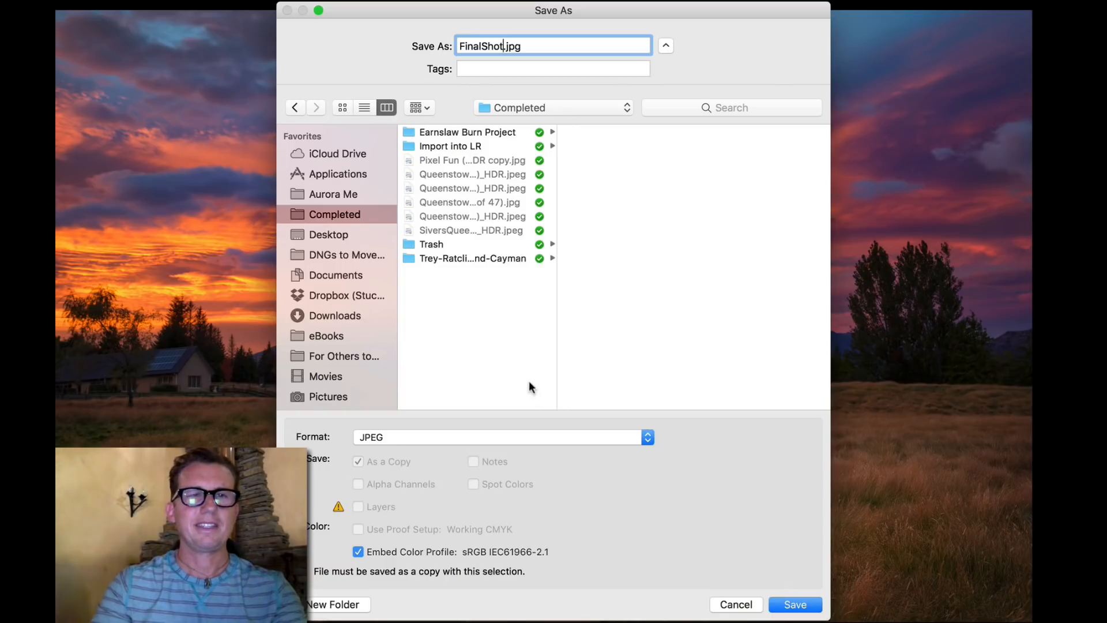
pyautogui.click(785, 612)
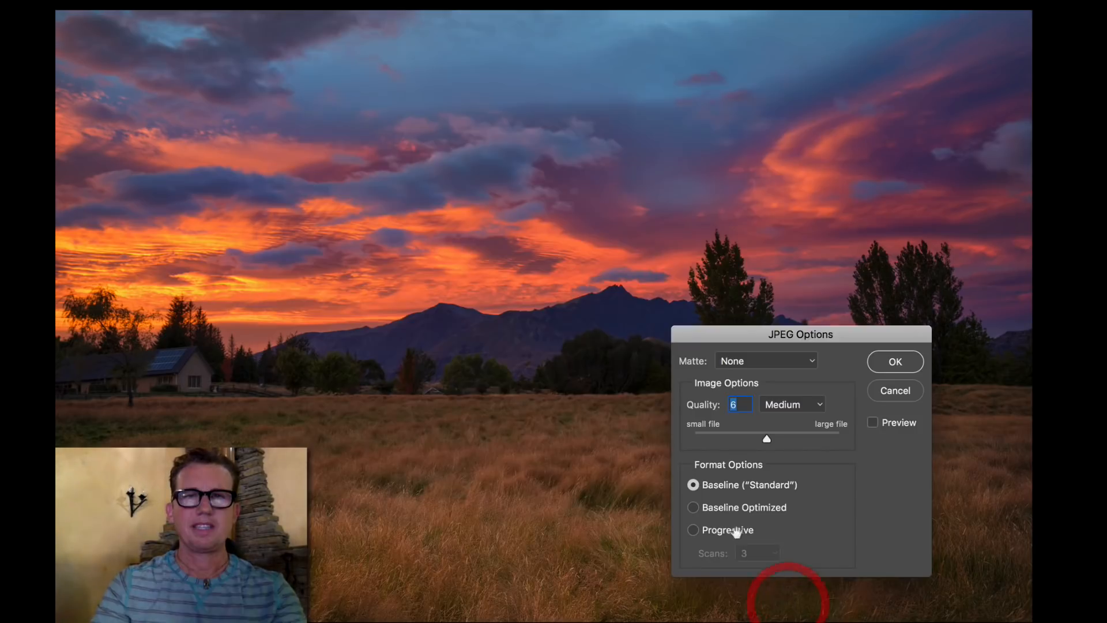
pyautogui.click(902, 361)
# Switch to Adobe Bridge and select the final shot together with the other Queenstown versions in the Completed folder
pyautogui.press('super+Tab')
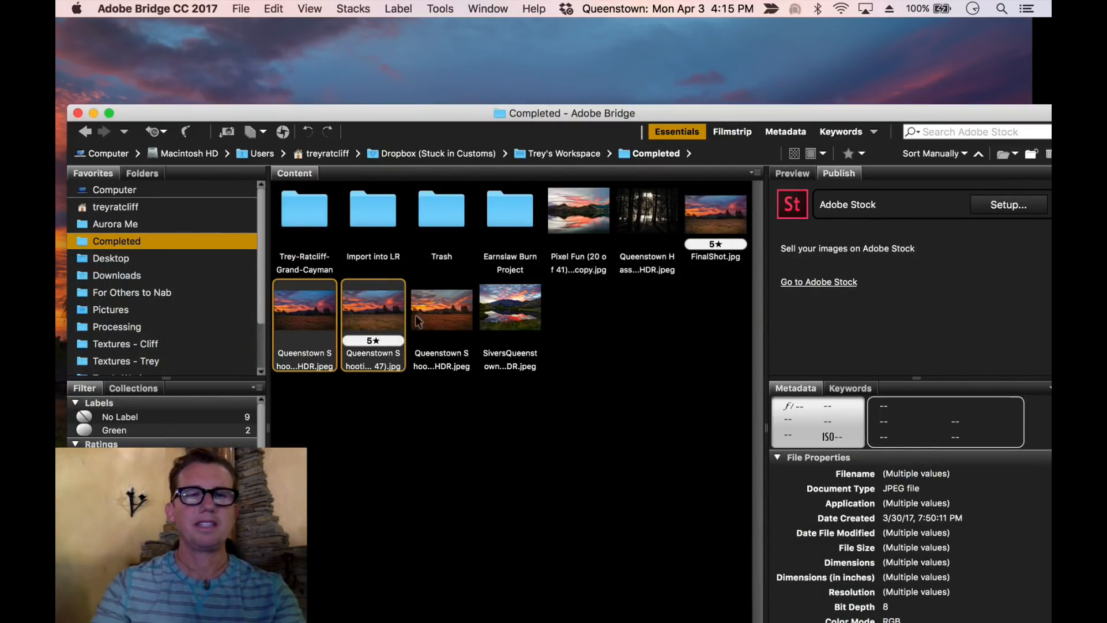
pyautogui.click(445, 313)
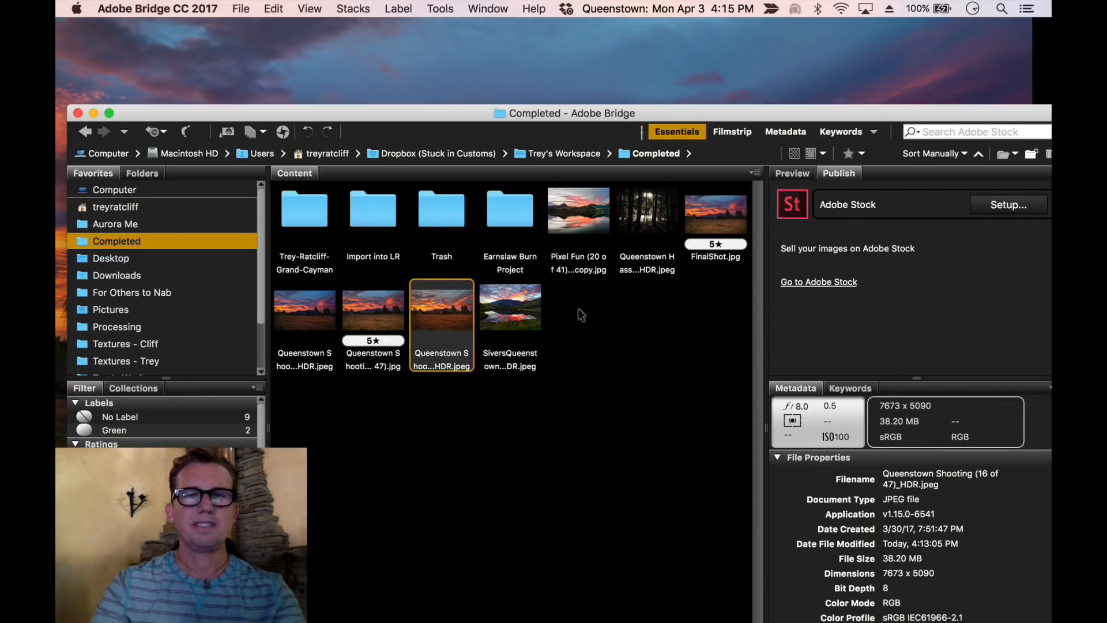
pyautogui.moveTo(716, 214); pyautogui.dragTo(476, 312)
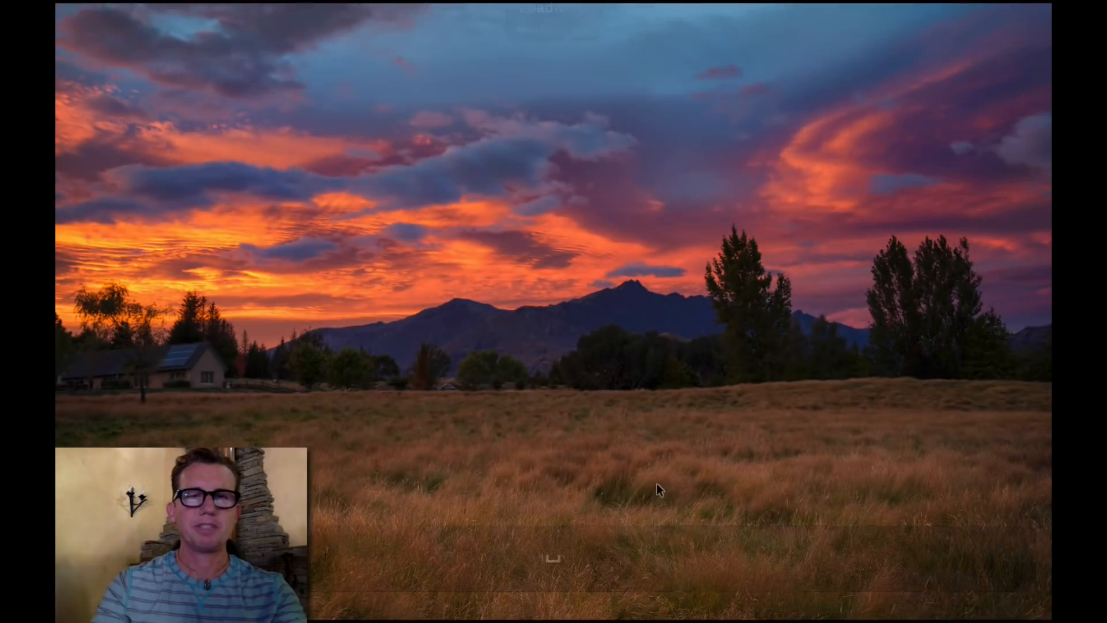
# Flip back and forth between the selected images in the full-screen preview to compare them
pyautogui.press('Left')
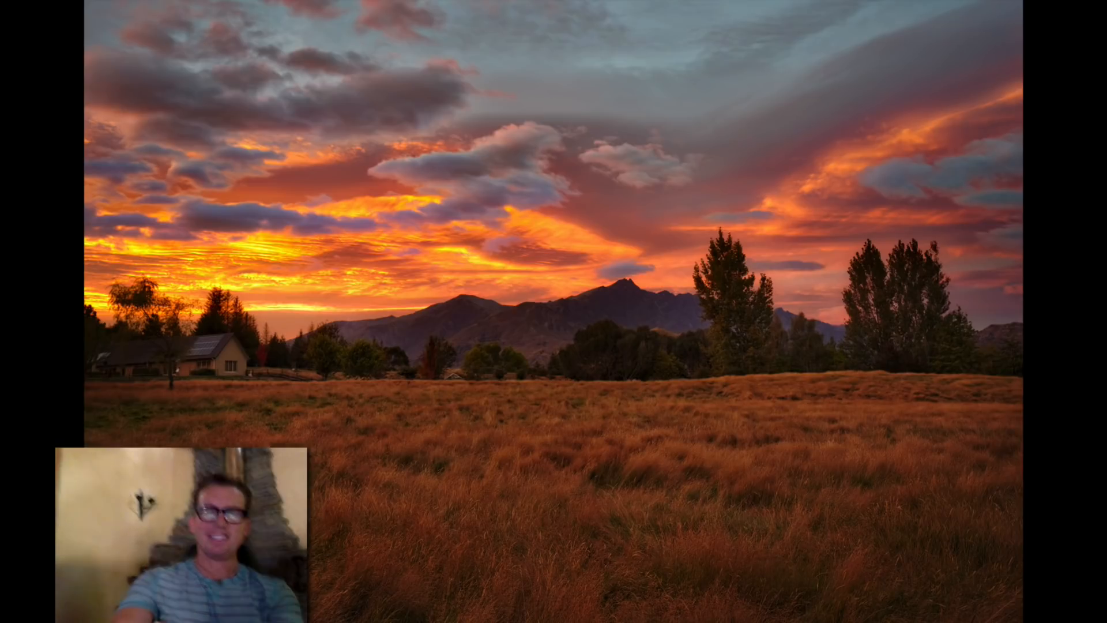
pyautogui.press('Right')
pyautogui.press('Left')
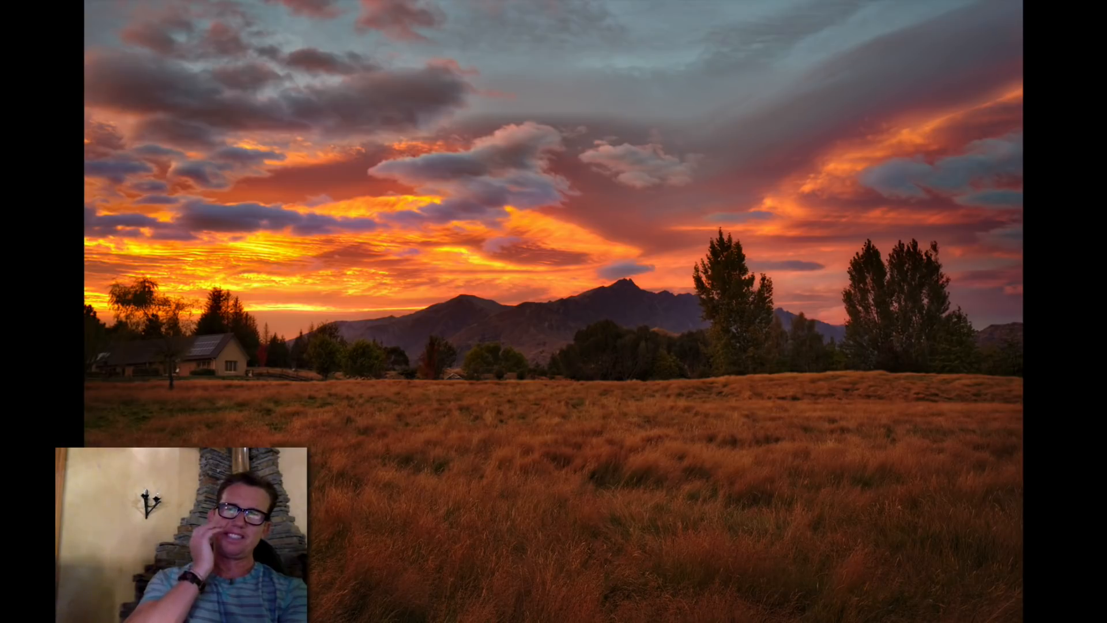
pyautogui.press('Left')
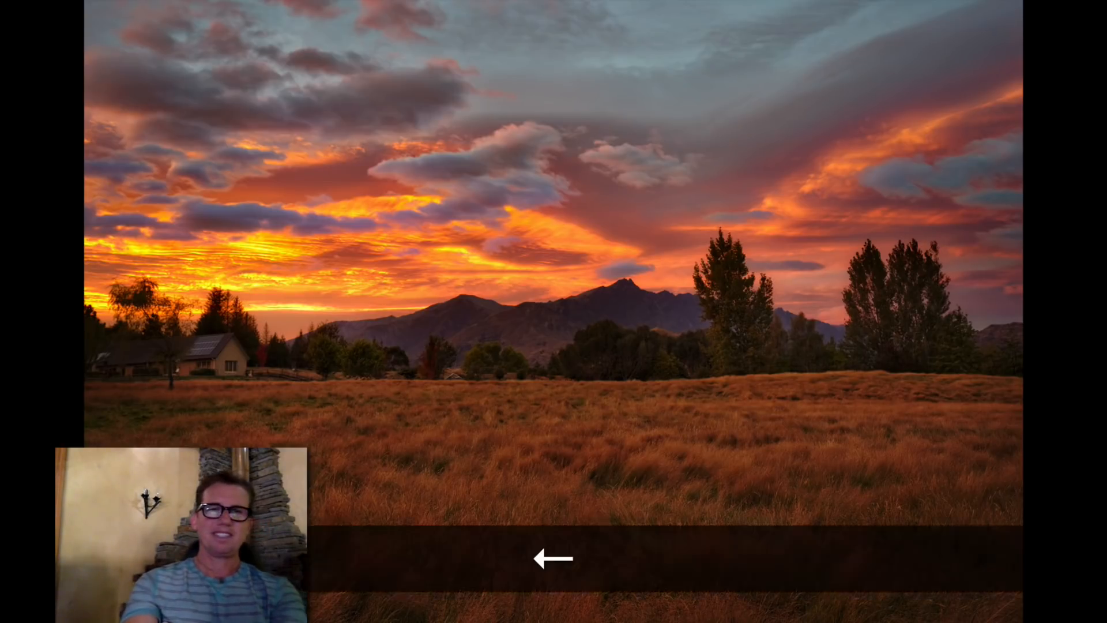
pyautogui.press('Right')
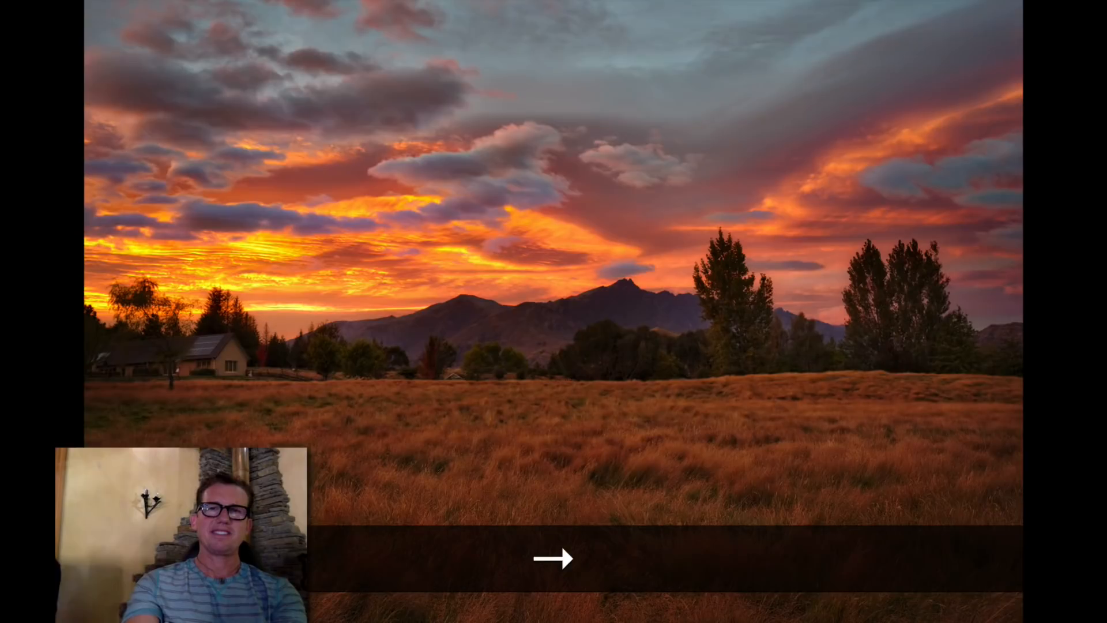
pyautogui.press('Left')
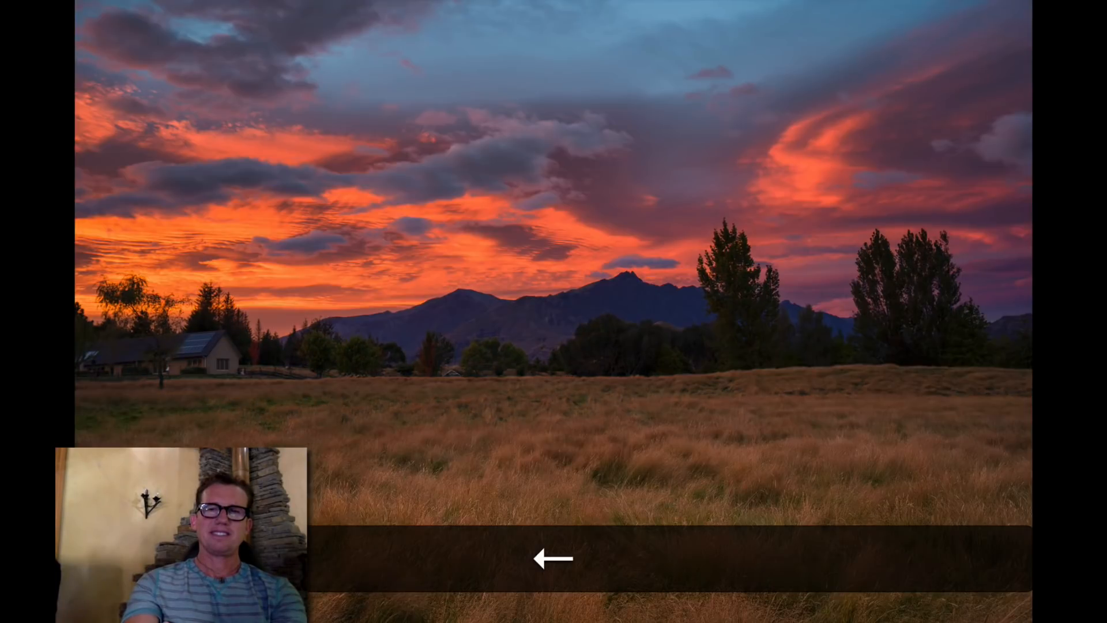
# Keep alternating between the final shot and the HDR version in full-screen preview, then close the preview back to the Bridge browser
pyautogui.press('Right')
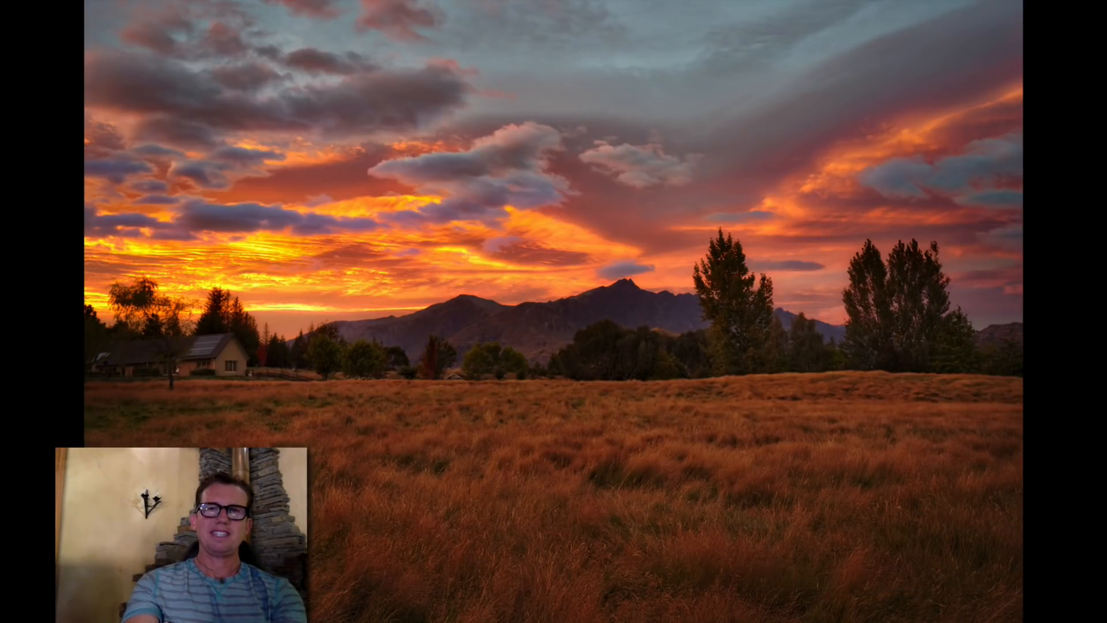
pyautogui.press('Left')
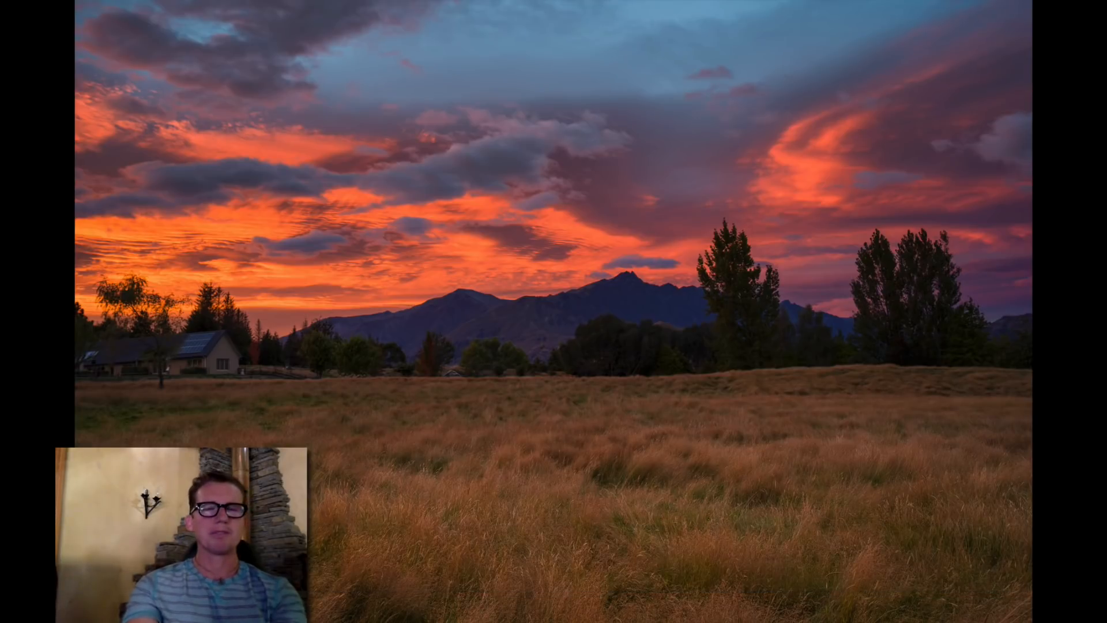
pyautogui.press('Right')
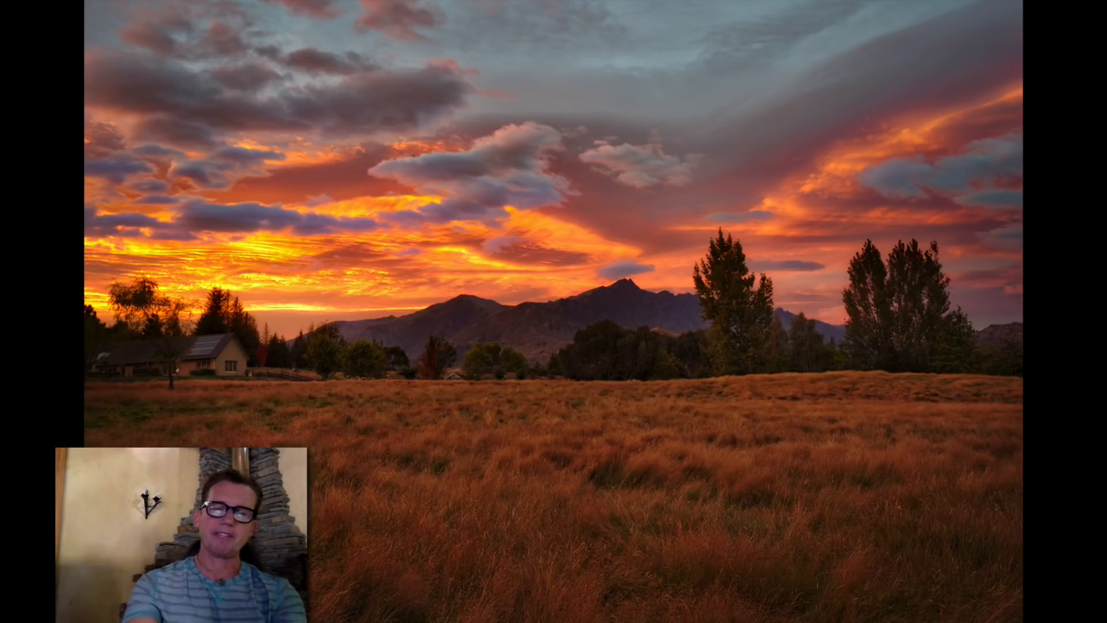
pyautogui.press('Left')
pyautogui.press('Right')
pyautogui.press('Left')
pyautogui.press('Right')
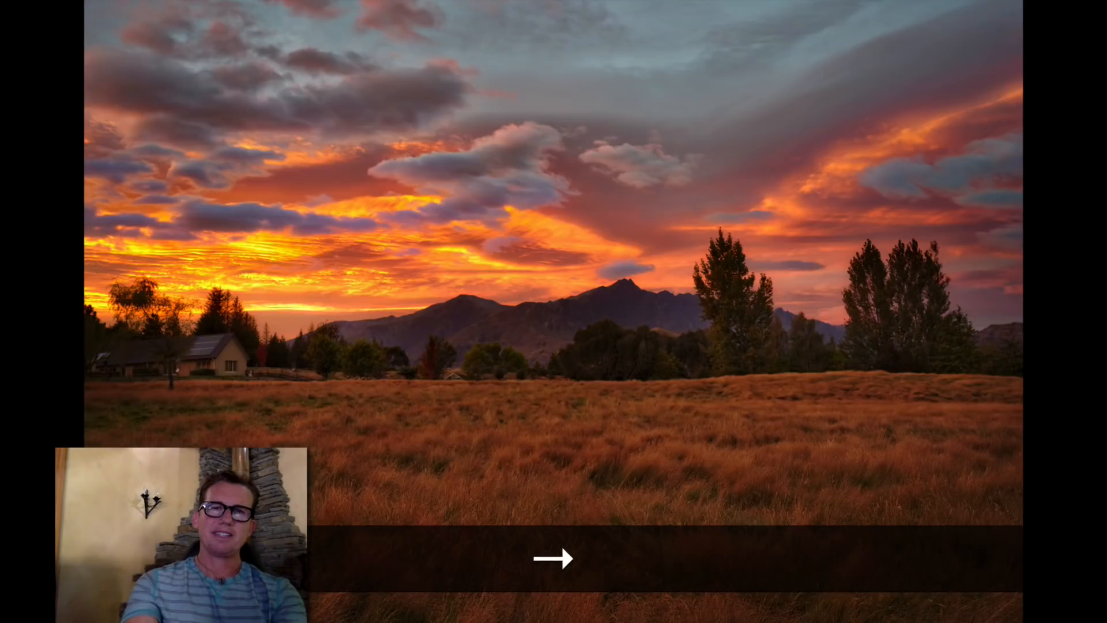
pyautogui.press('Left')
pyautogui.press('Right')
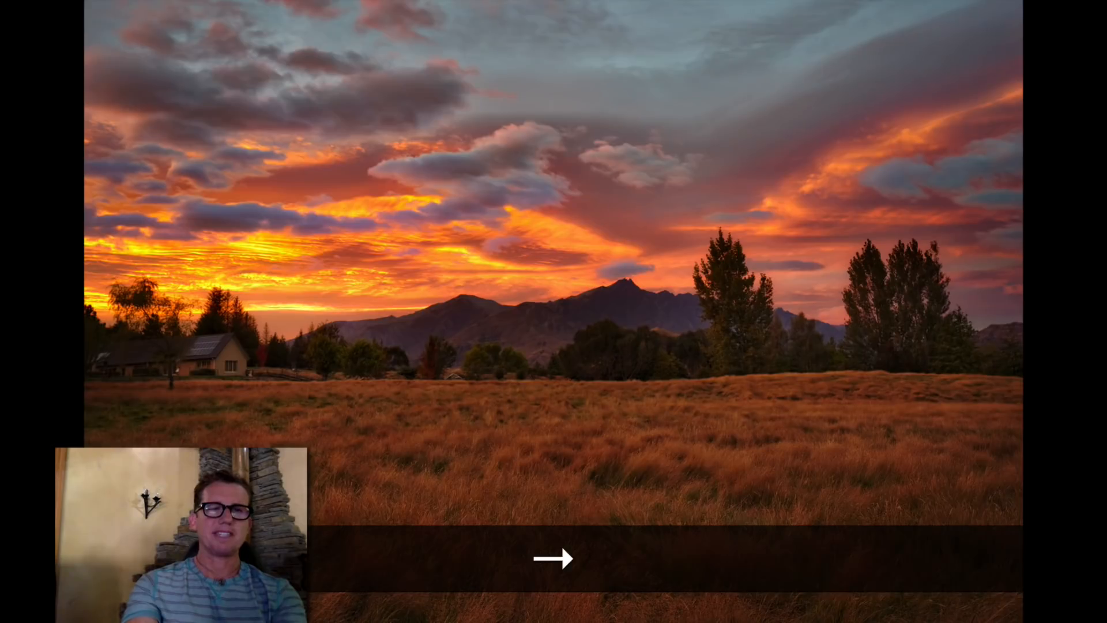
pyautogui.press('space')
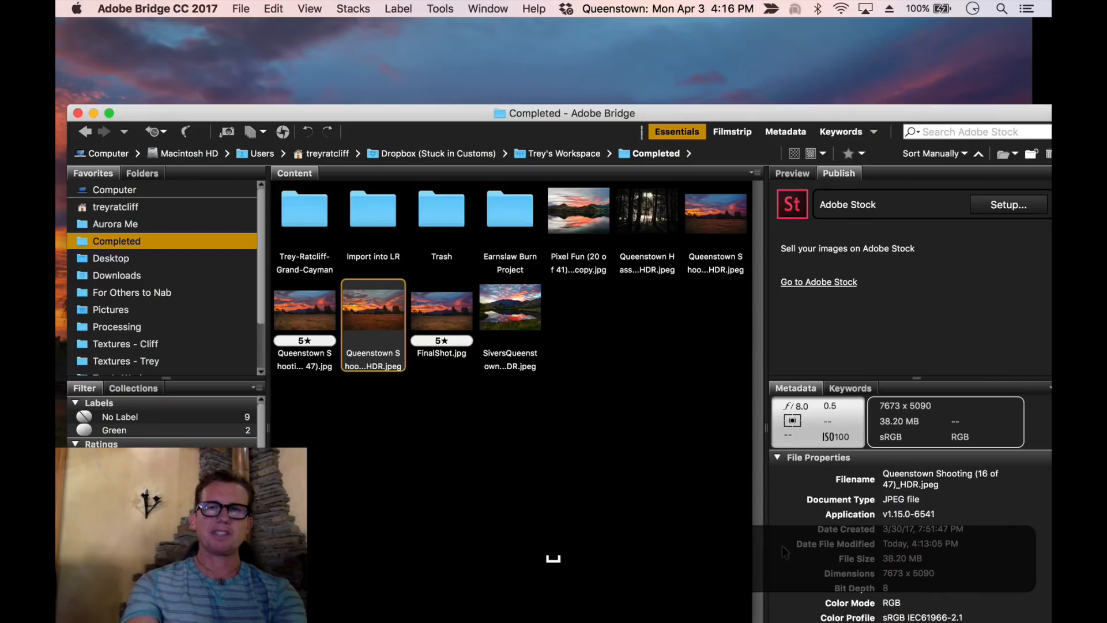
pyautogui.press('Right')
pyautogui.press('Left')
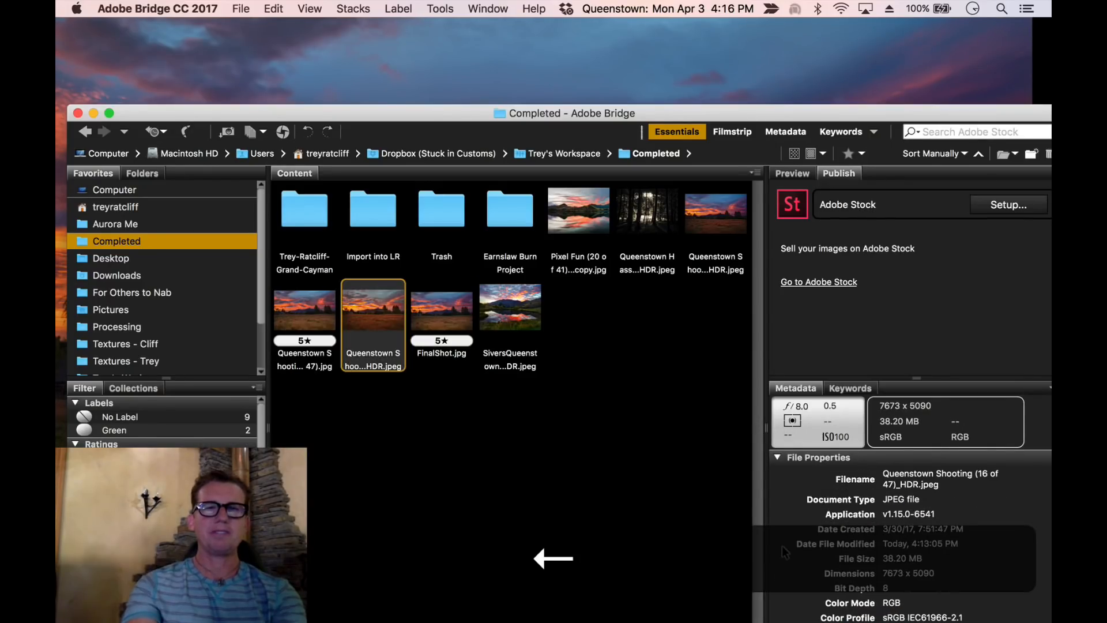